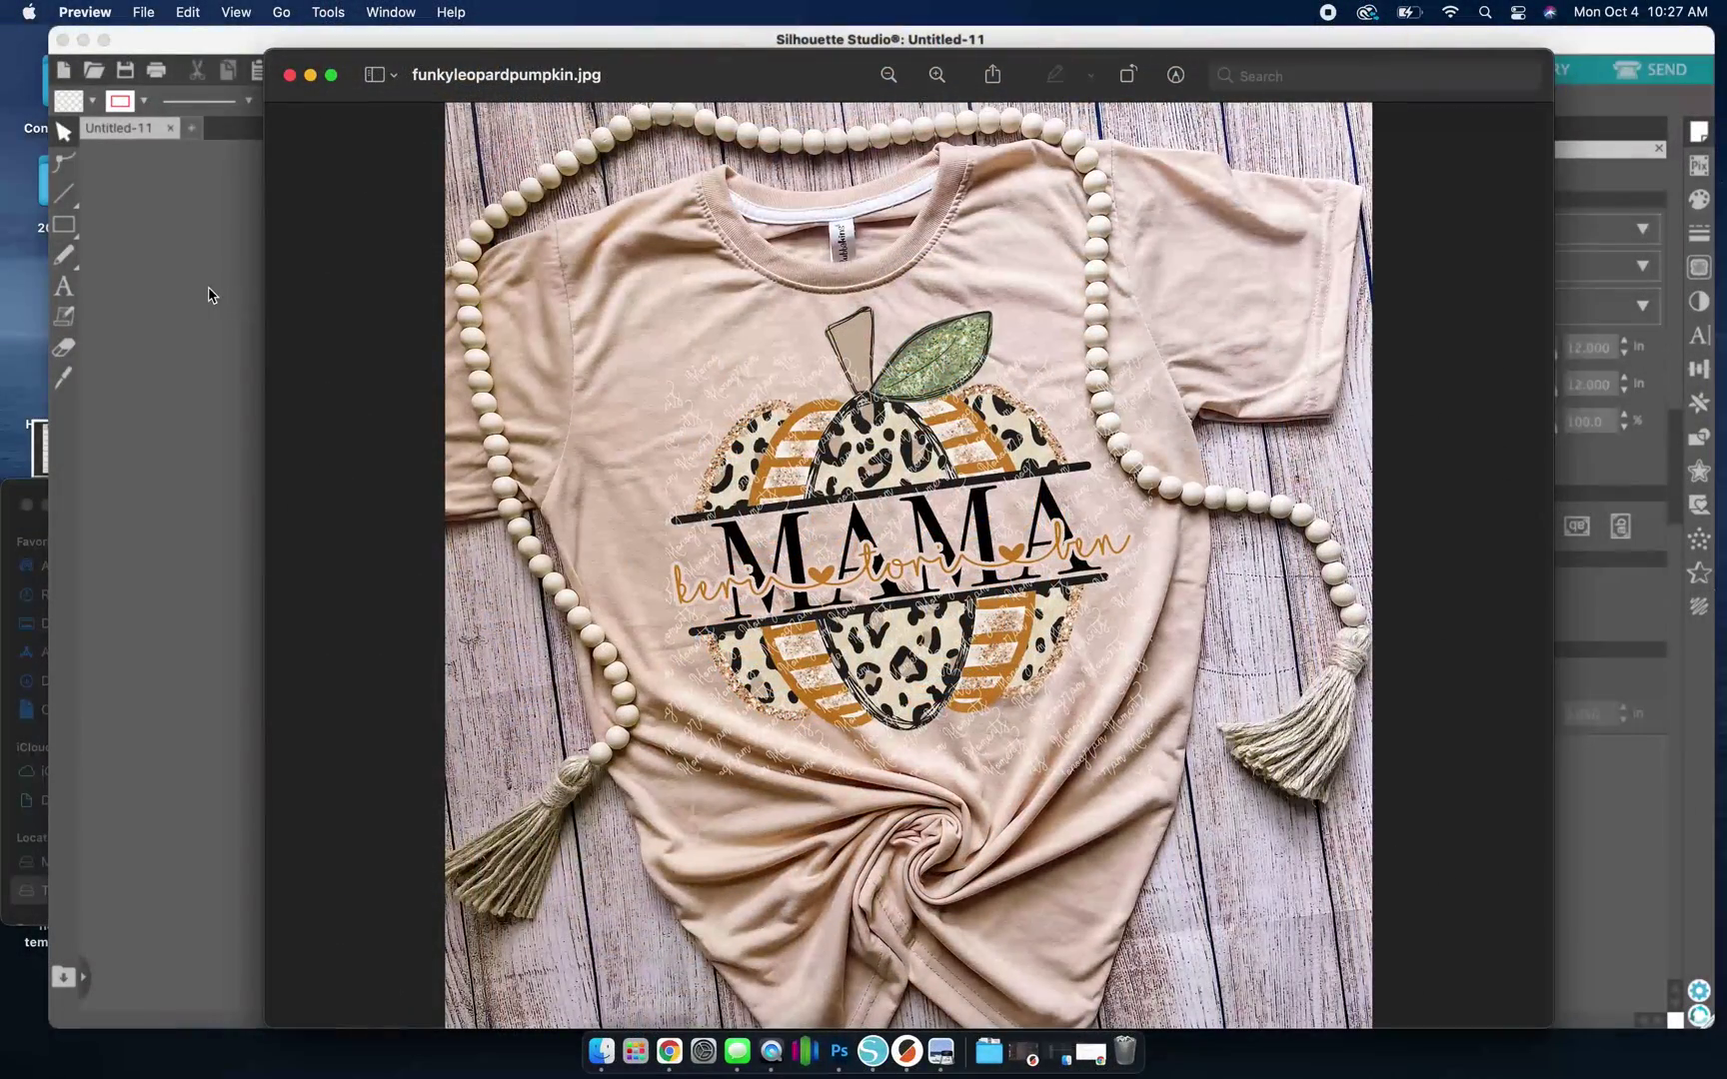
# Bring Silhouette Studio's blank Untitled-11 page in front of the Preview shirt image
pyautogui.click(210, 293)
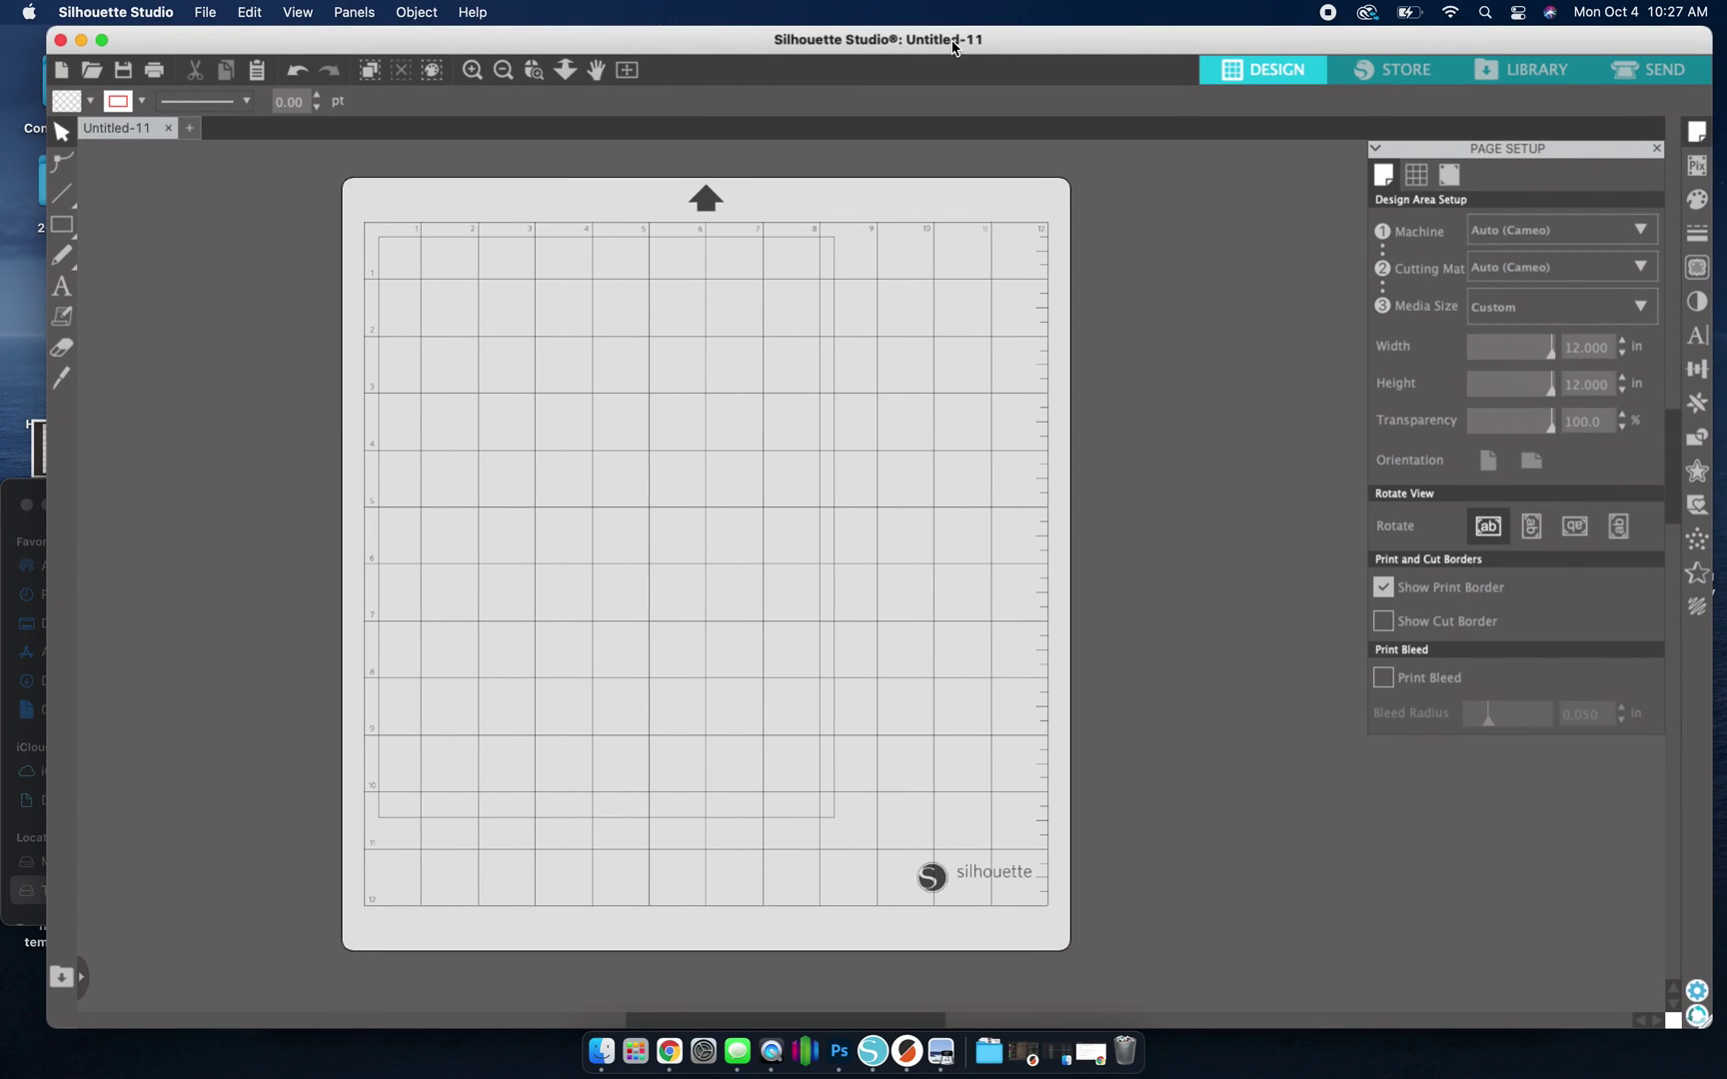
# In Page Setup, choose machine None and an 8.5 × 11 in page, and show the print border
pyautogui.moveTo(951, 47); pyautogui.dragTo(945, 49)
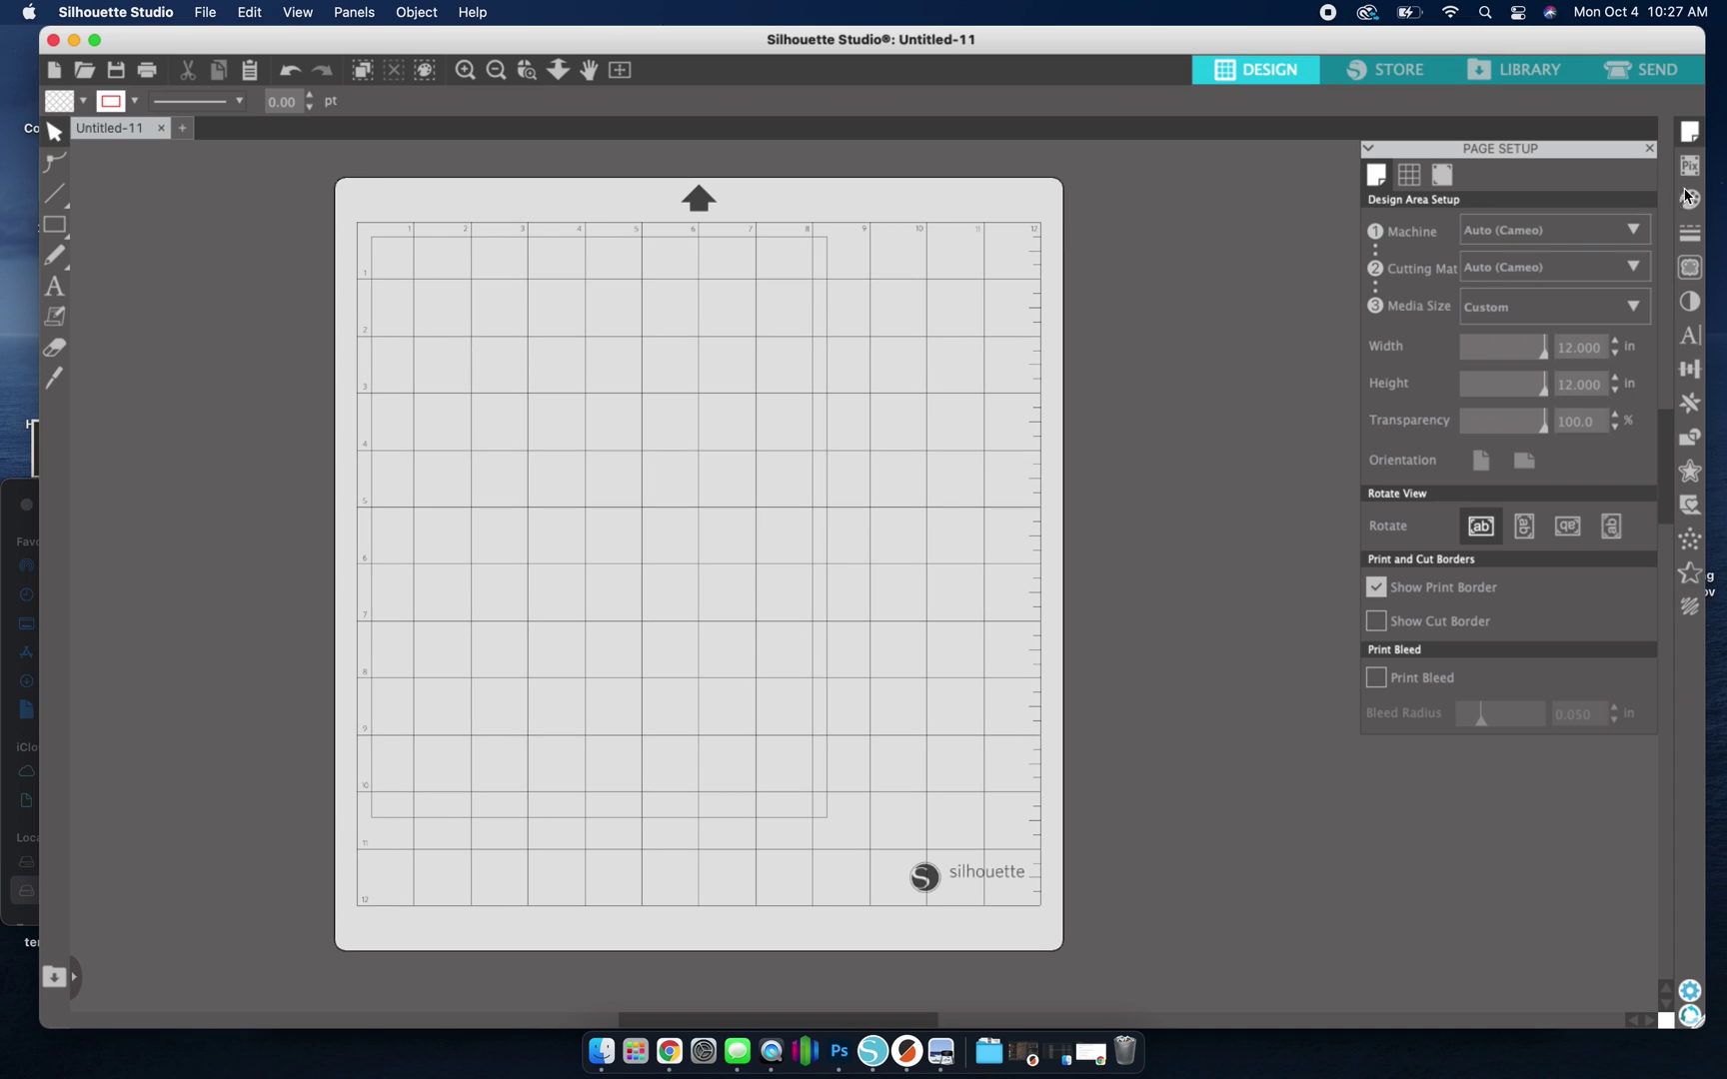
pyautogui.click(1687, 131)
pyautogui.click(1687, 130)
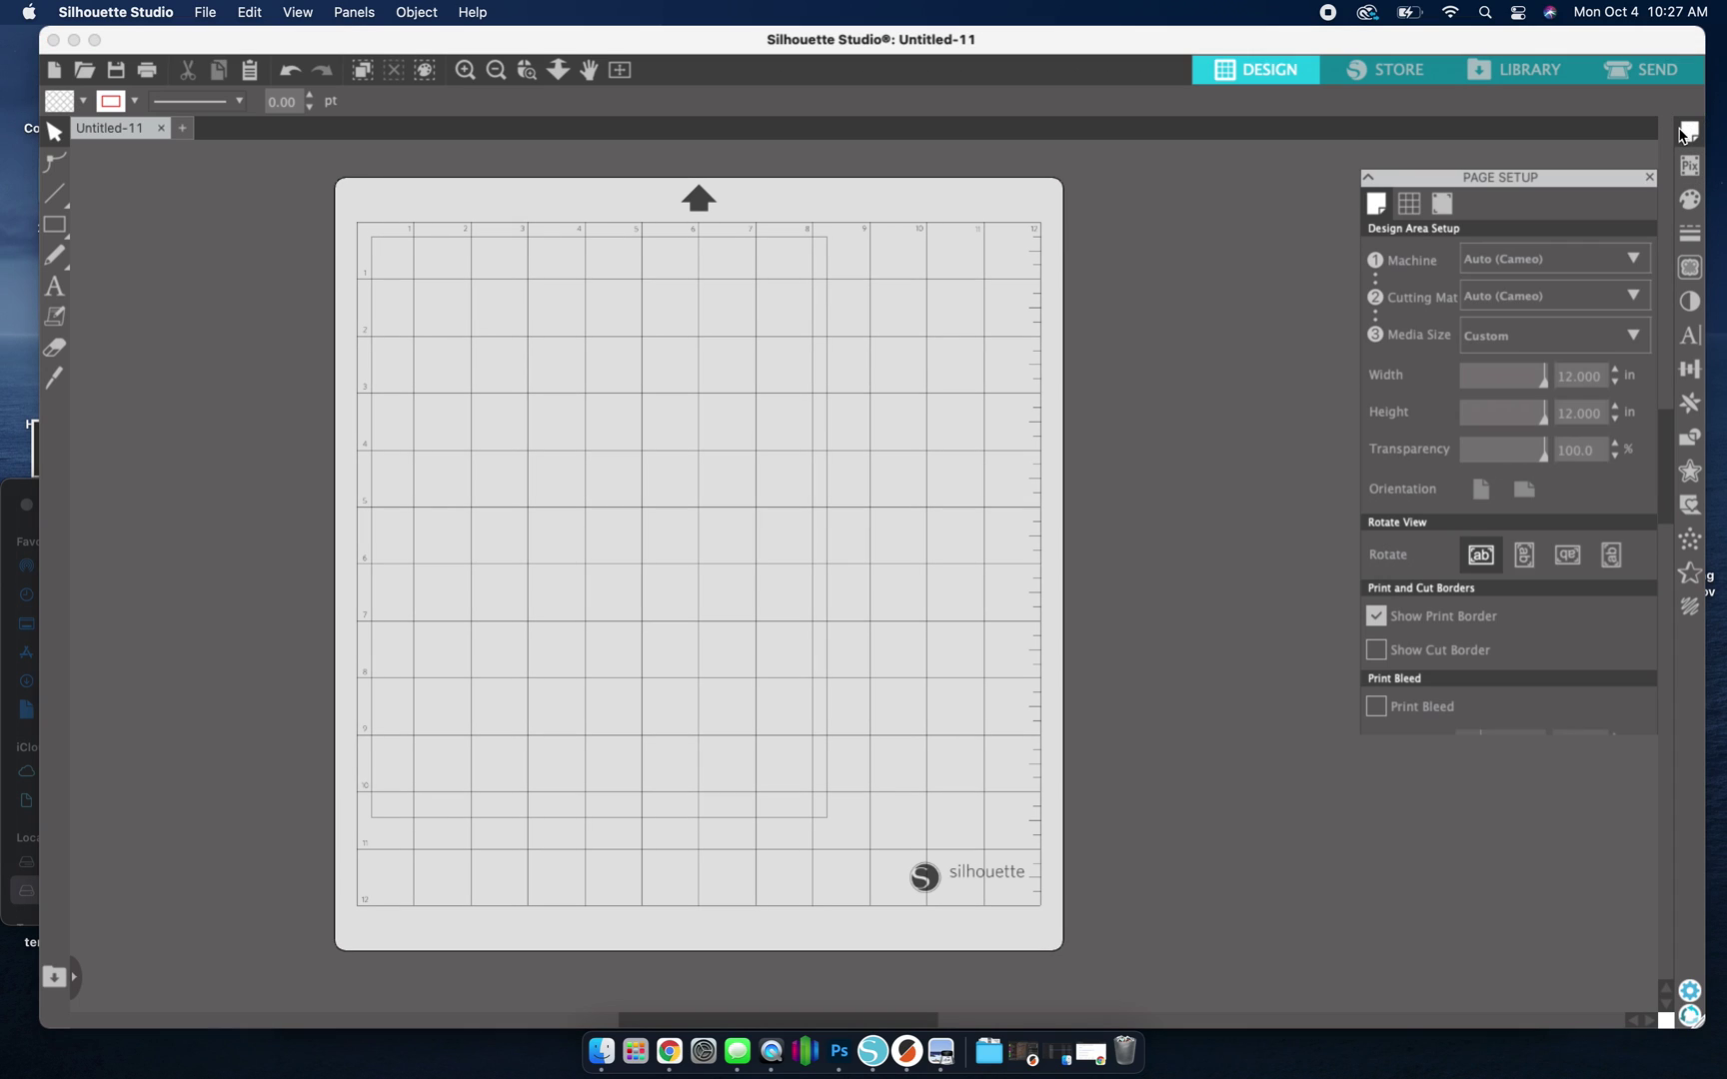
pyautogui.click(1637, 228)
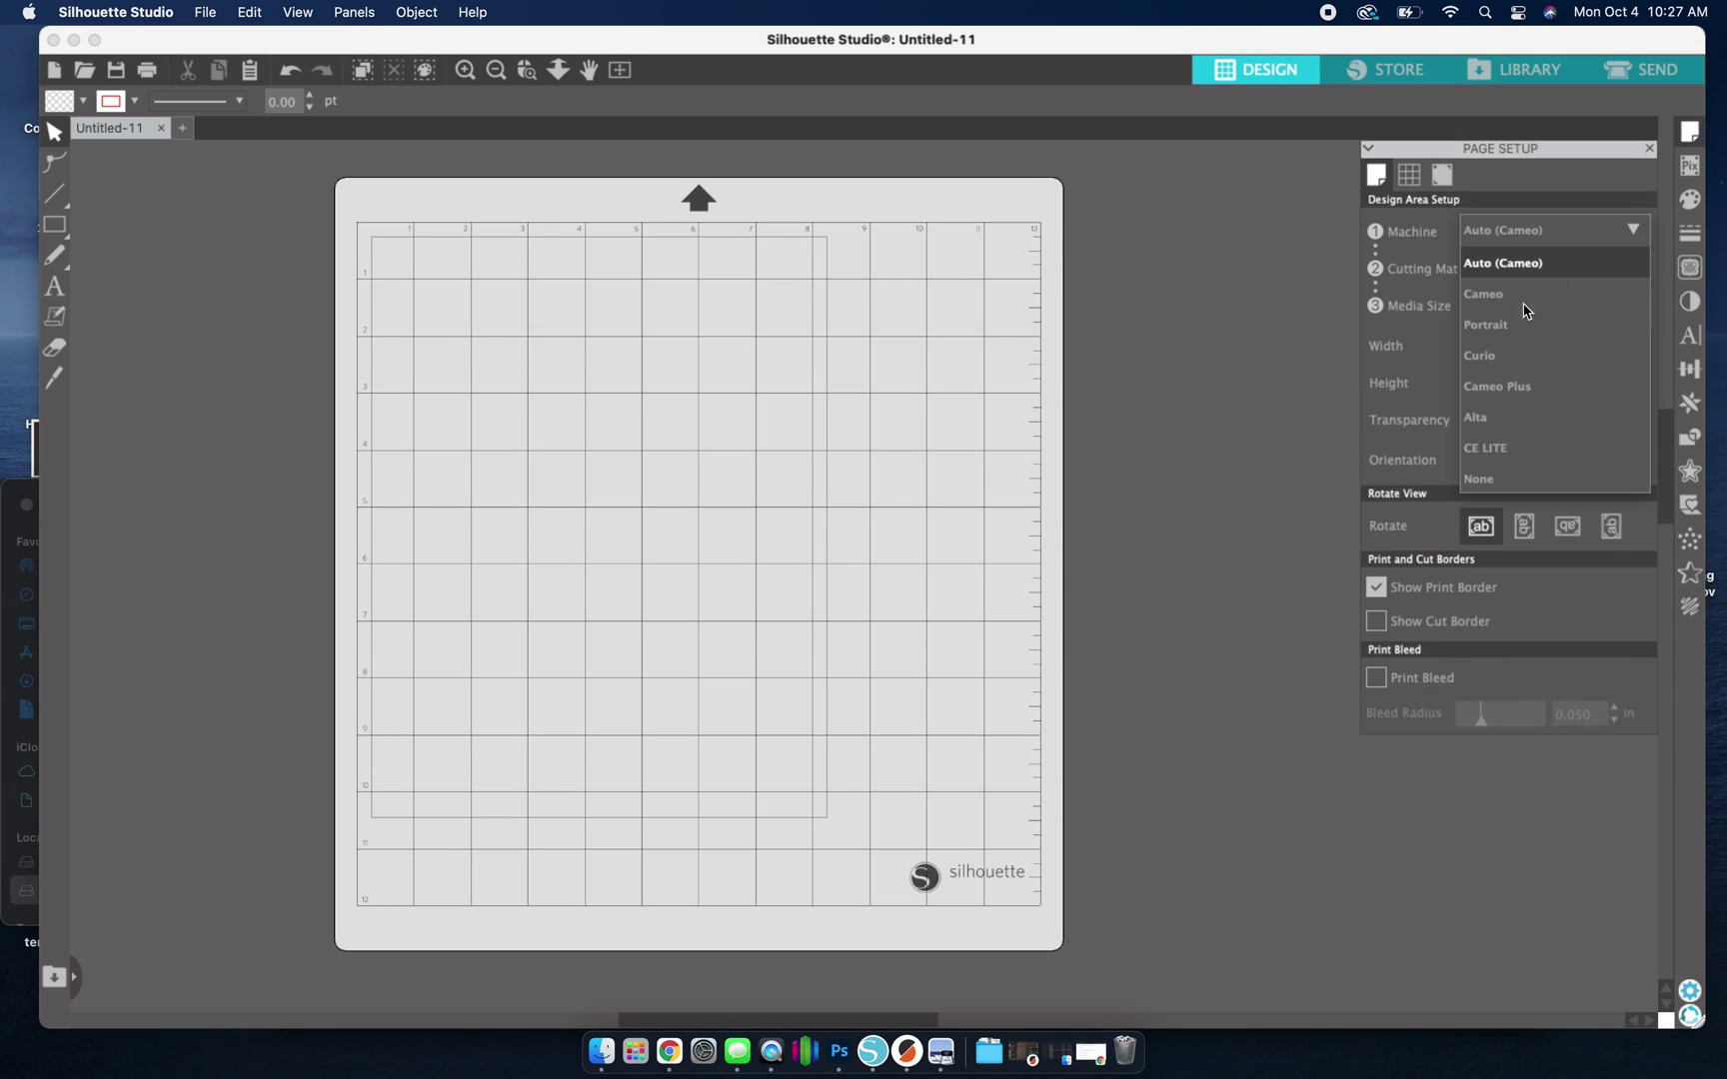
pyautogui.click(1499, 479)
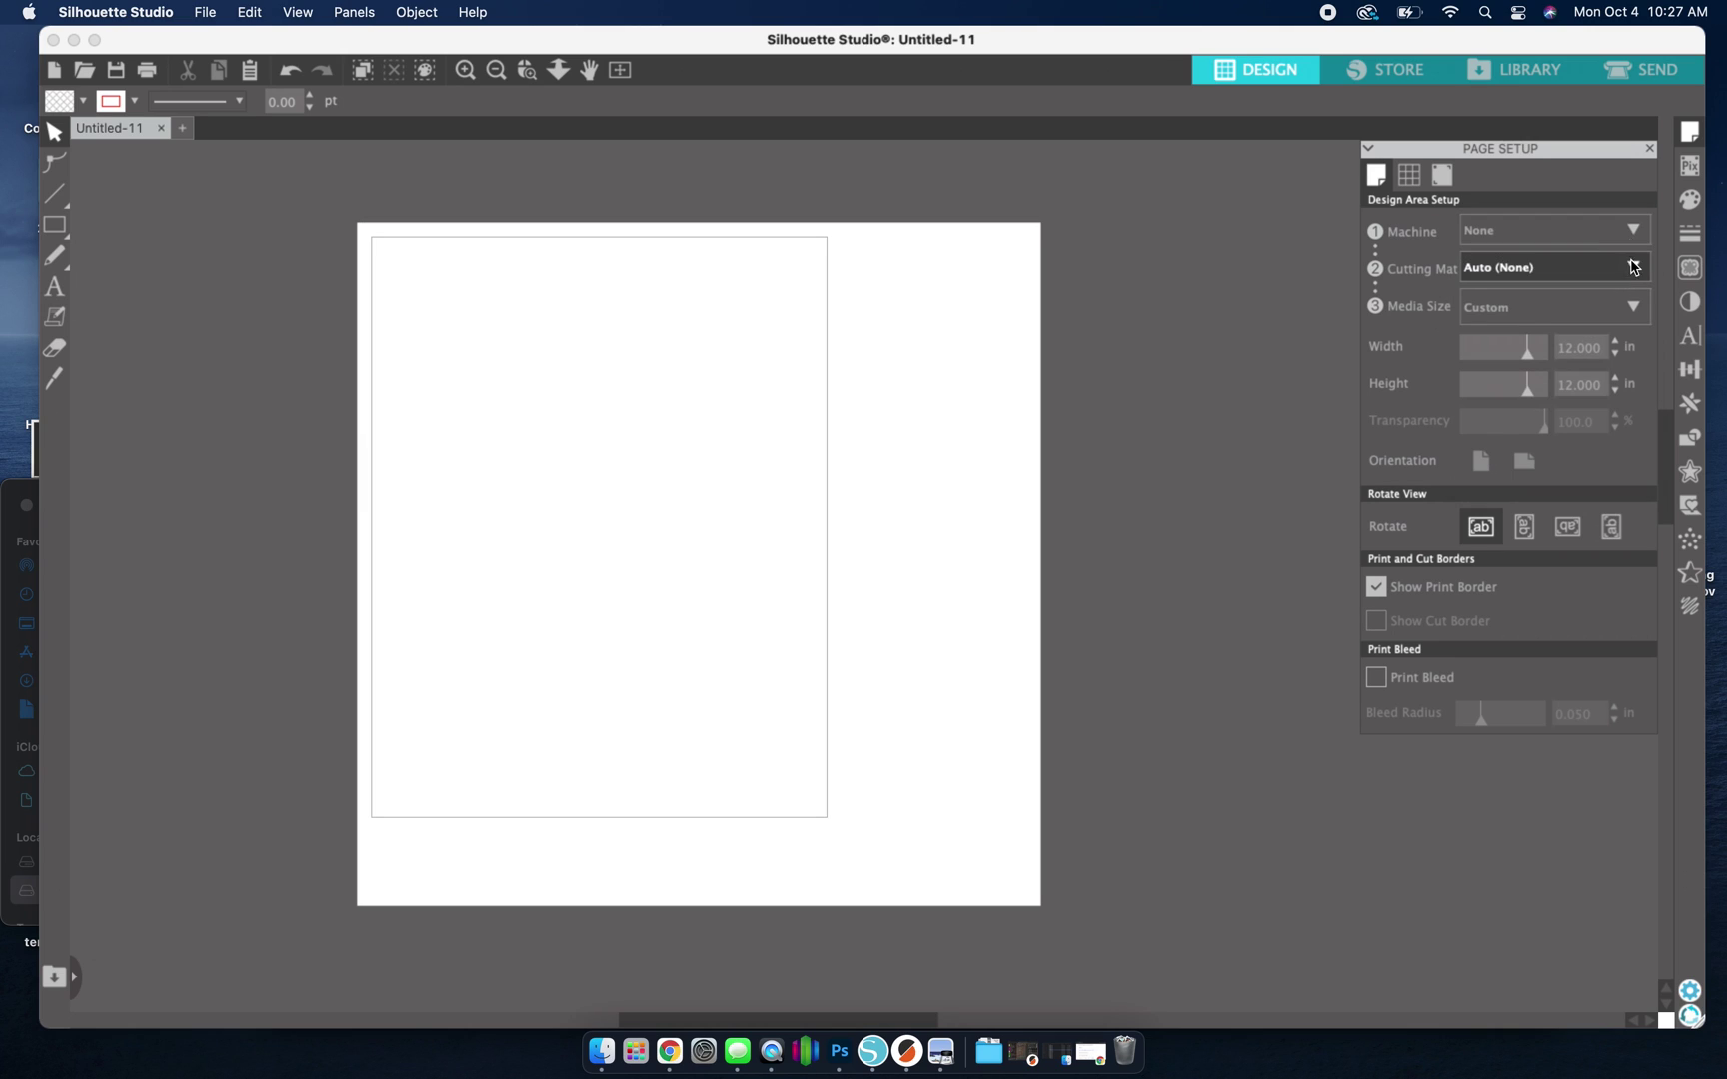
pyautogui.click(1632, 267)
pyautogui.click(1245, 355)
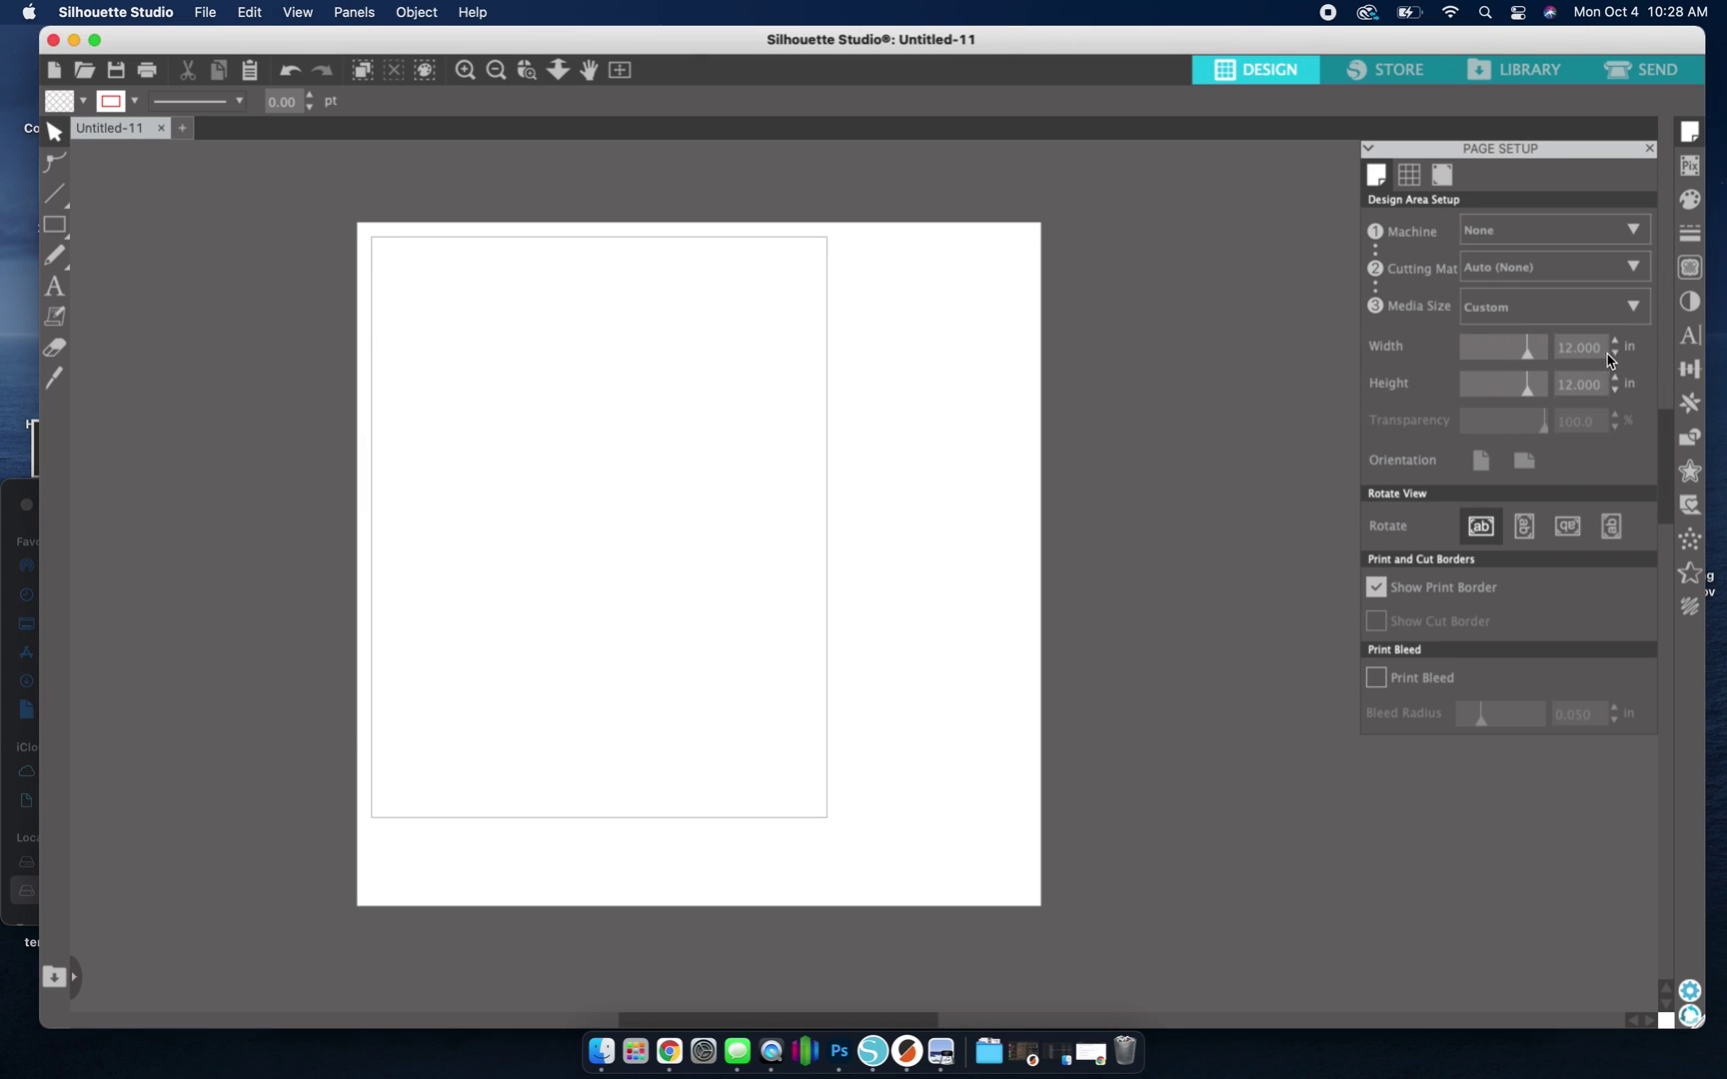
pyautogui.click(1606, 347)
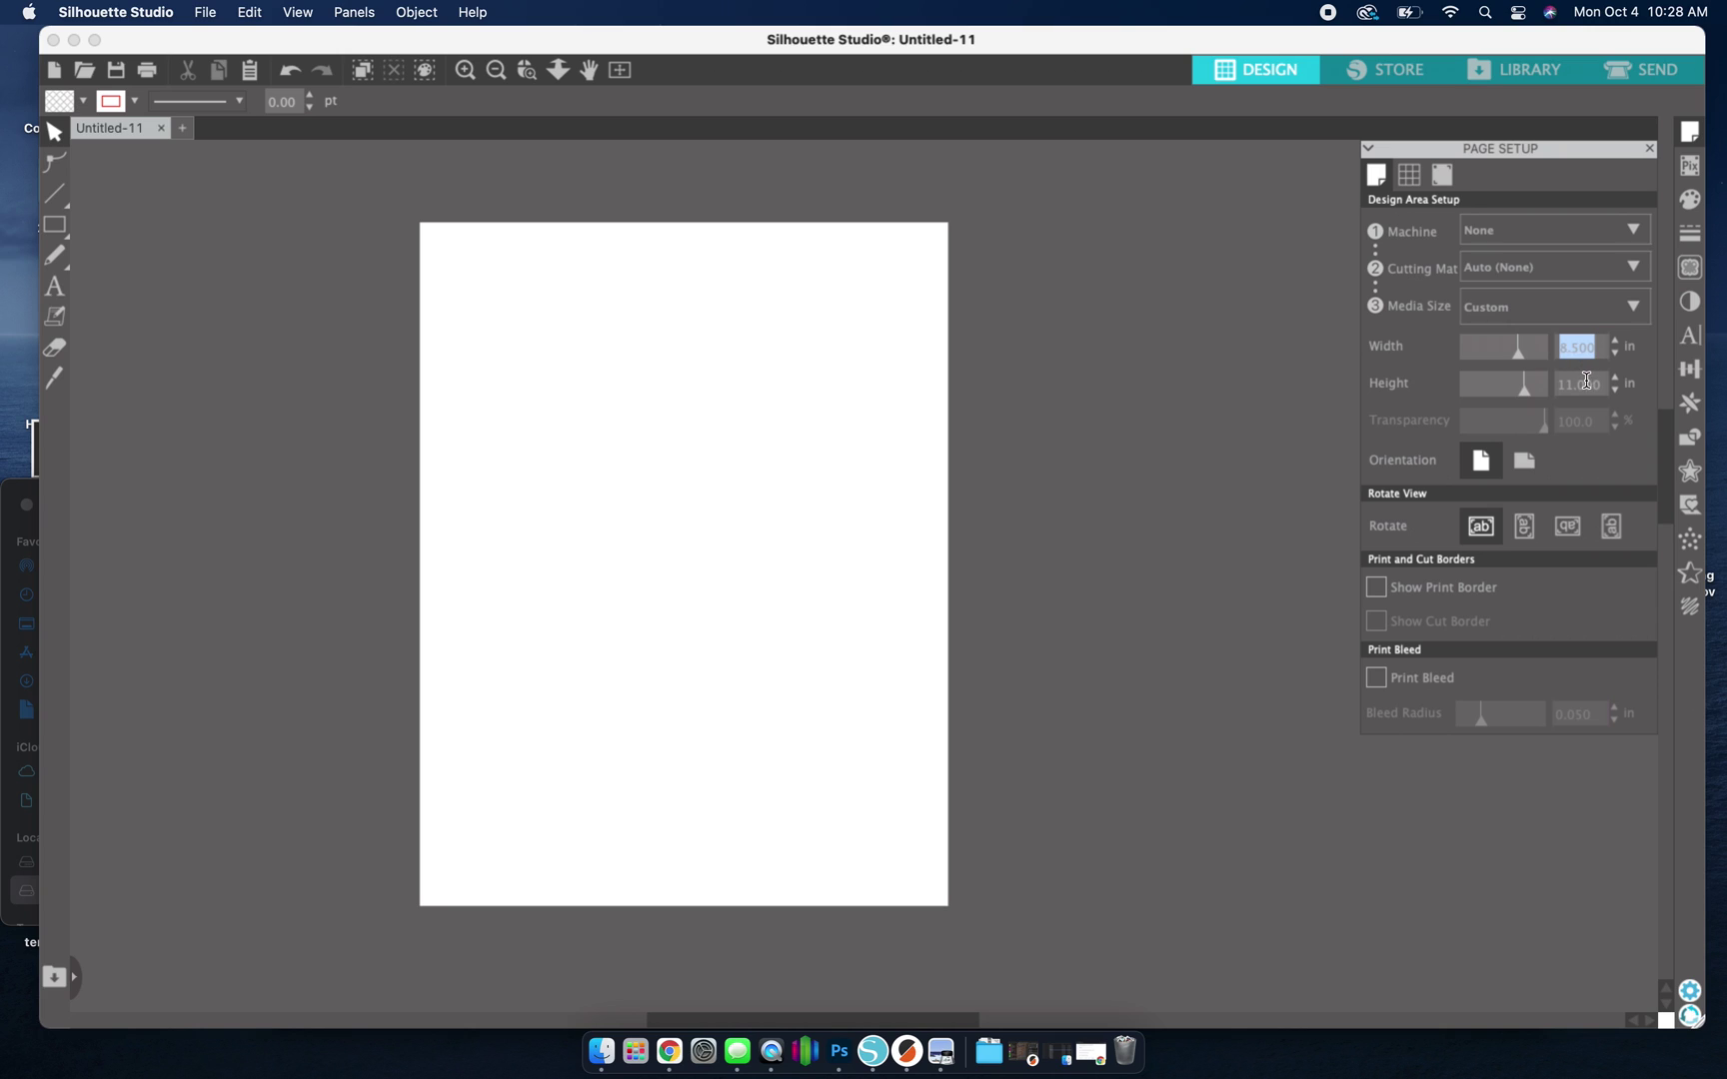
pyautogui.click(1594, 384)
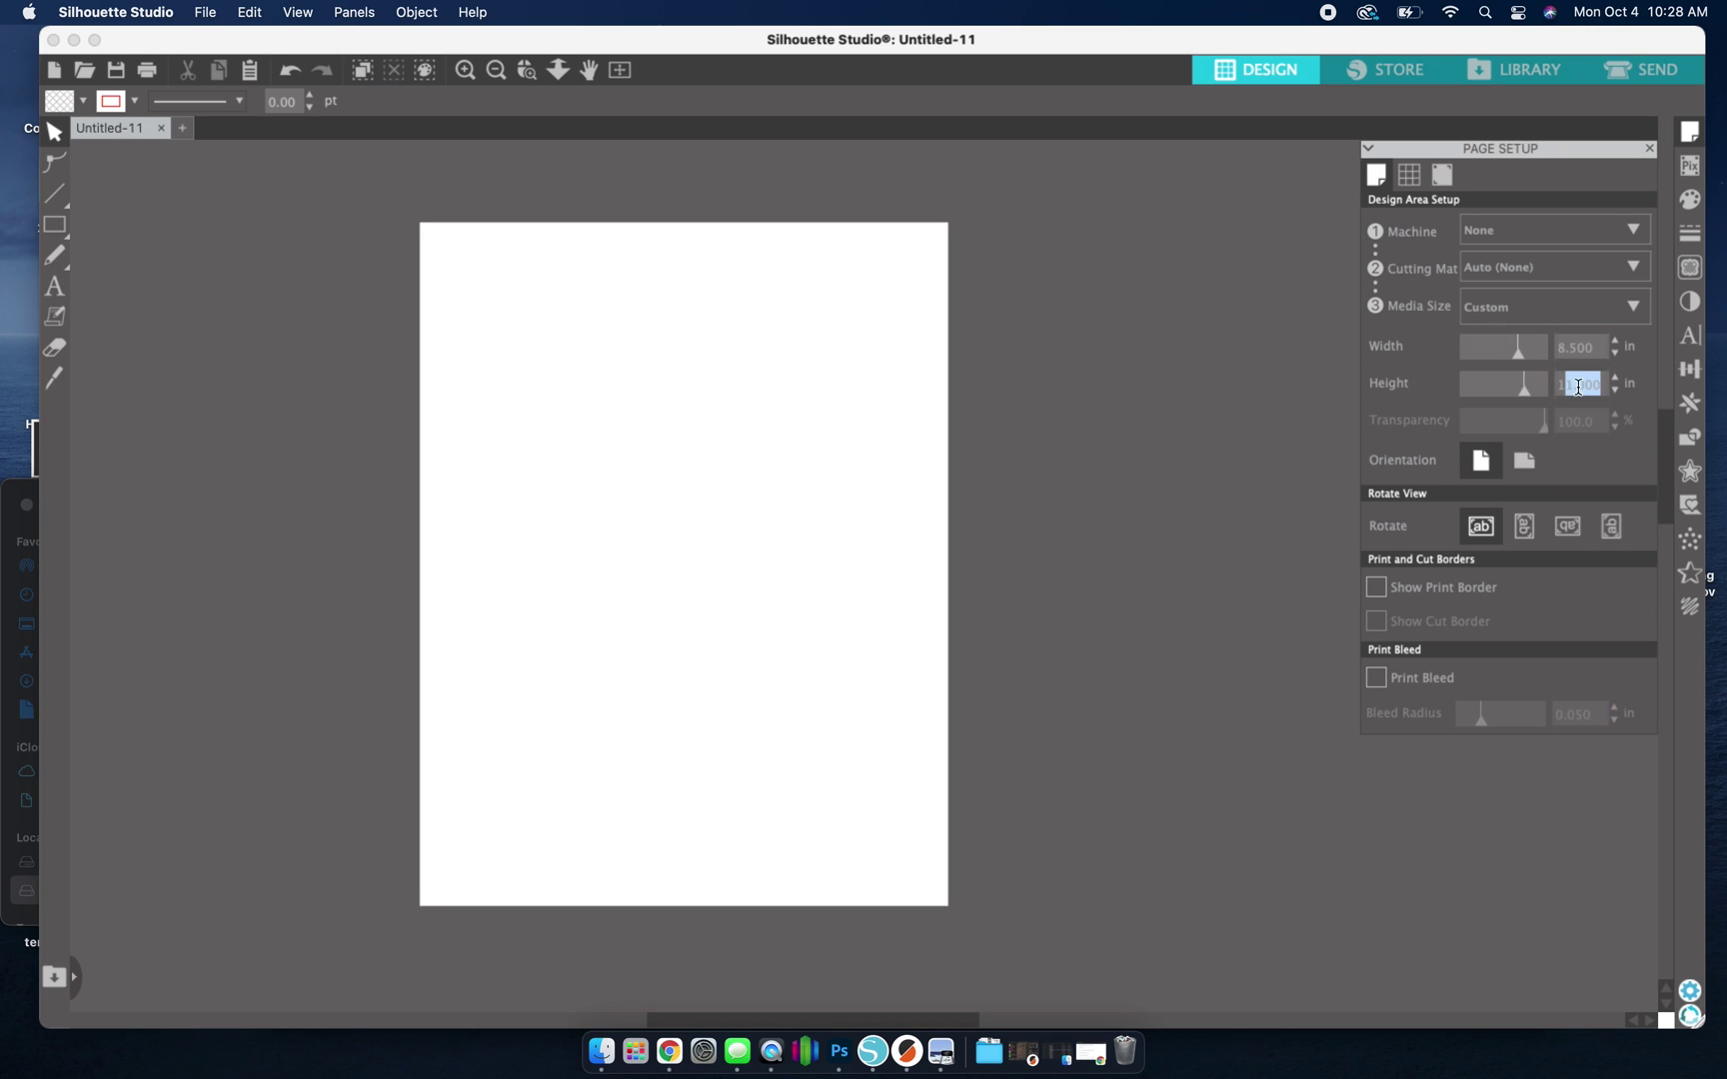
pyautogui.click(1376, 590)
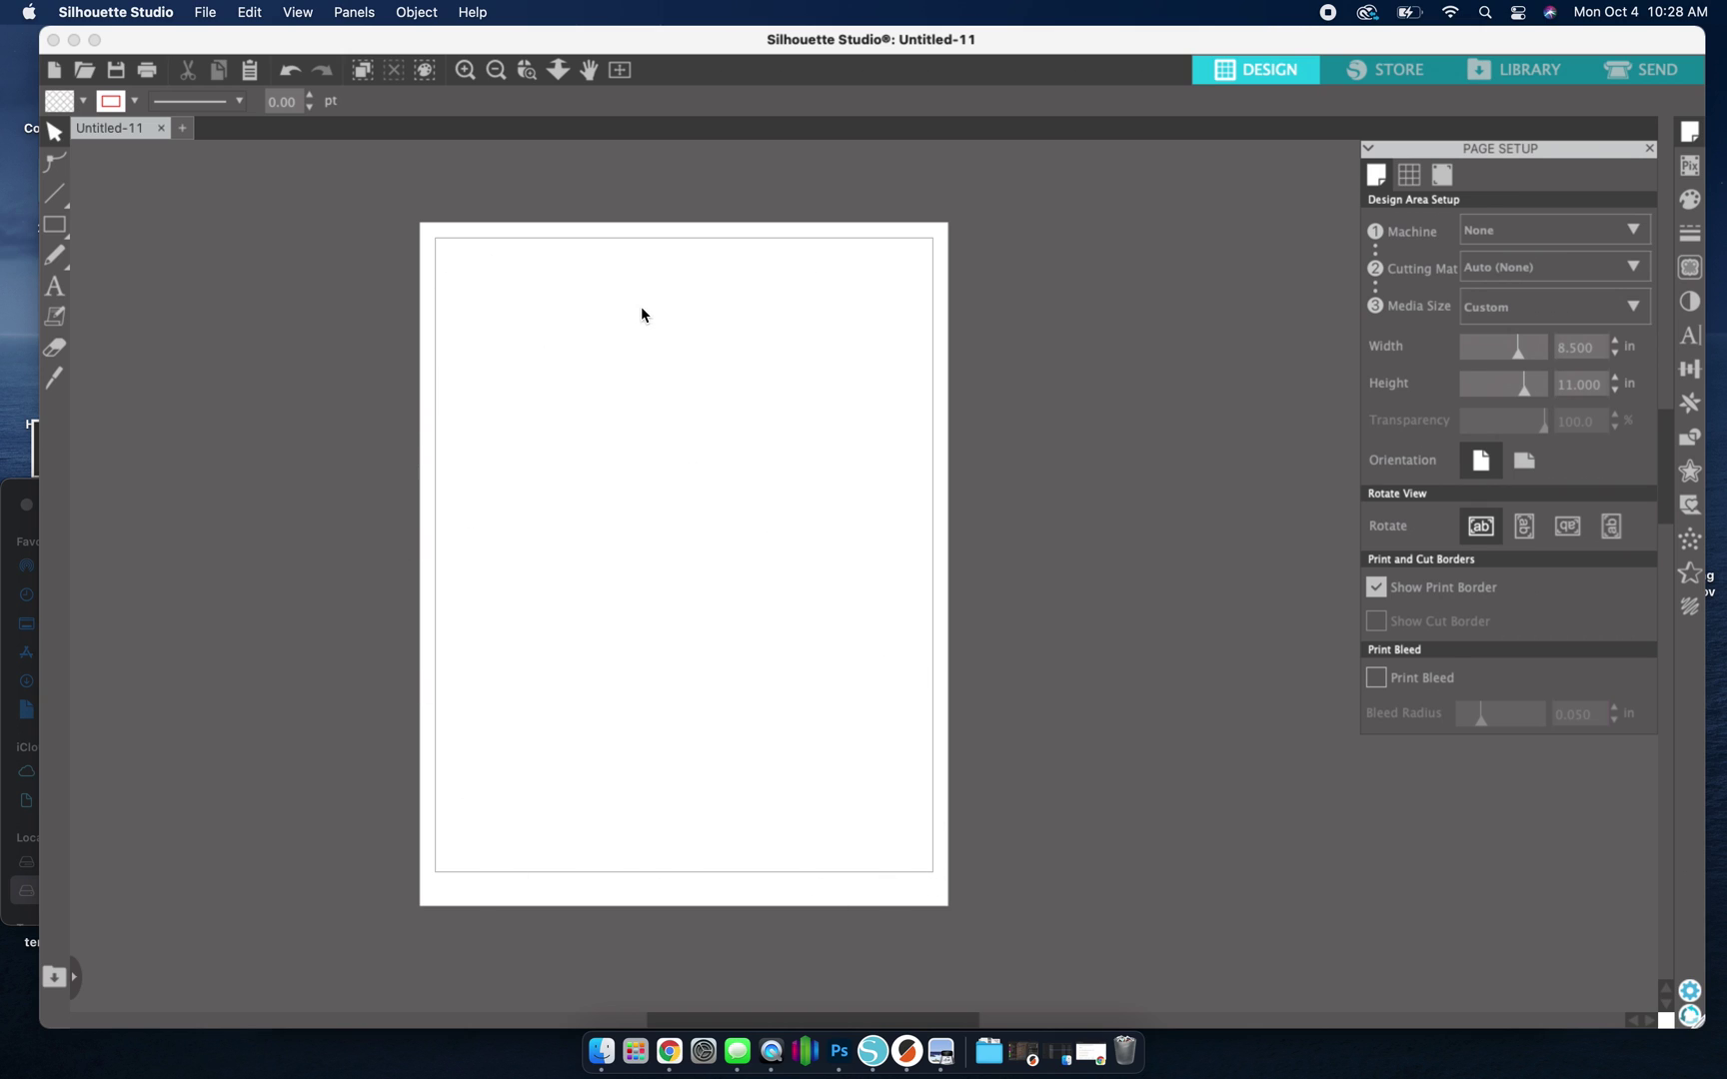
pyautogui.moveTo(706, 39); pyautogui.dragTo(713, 40)
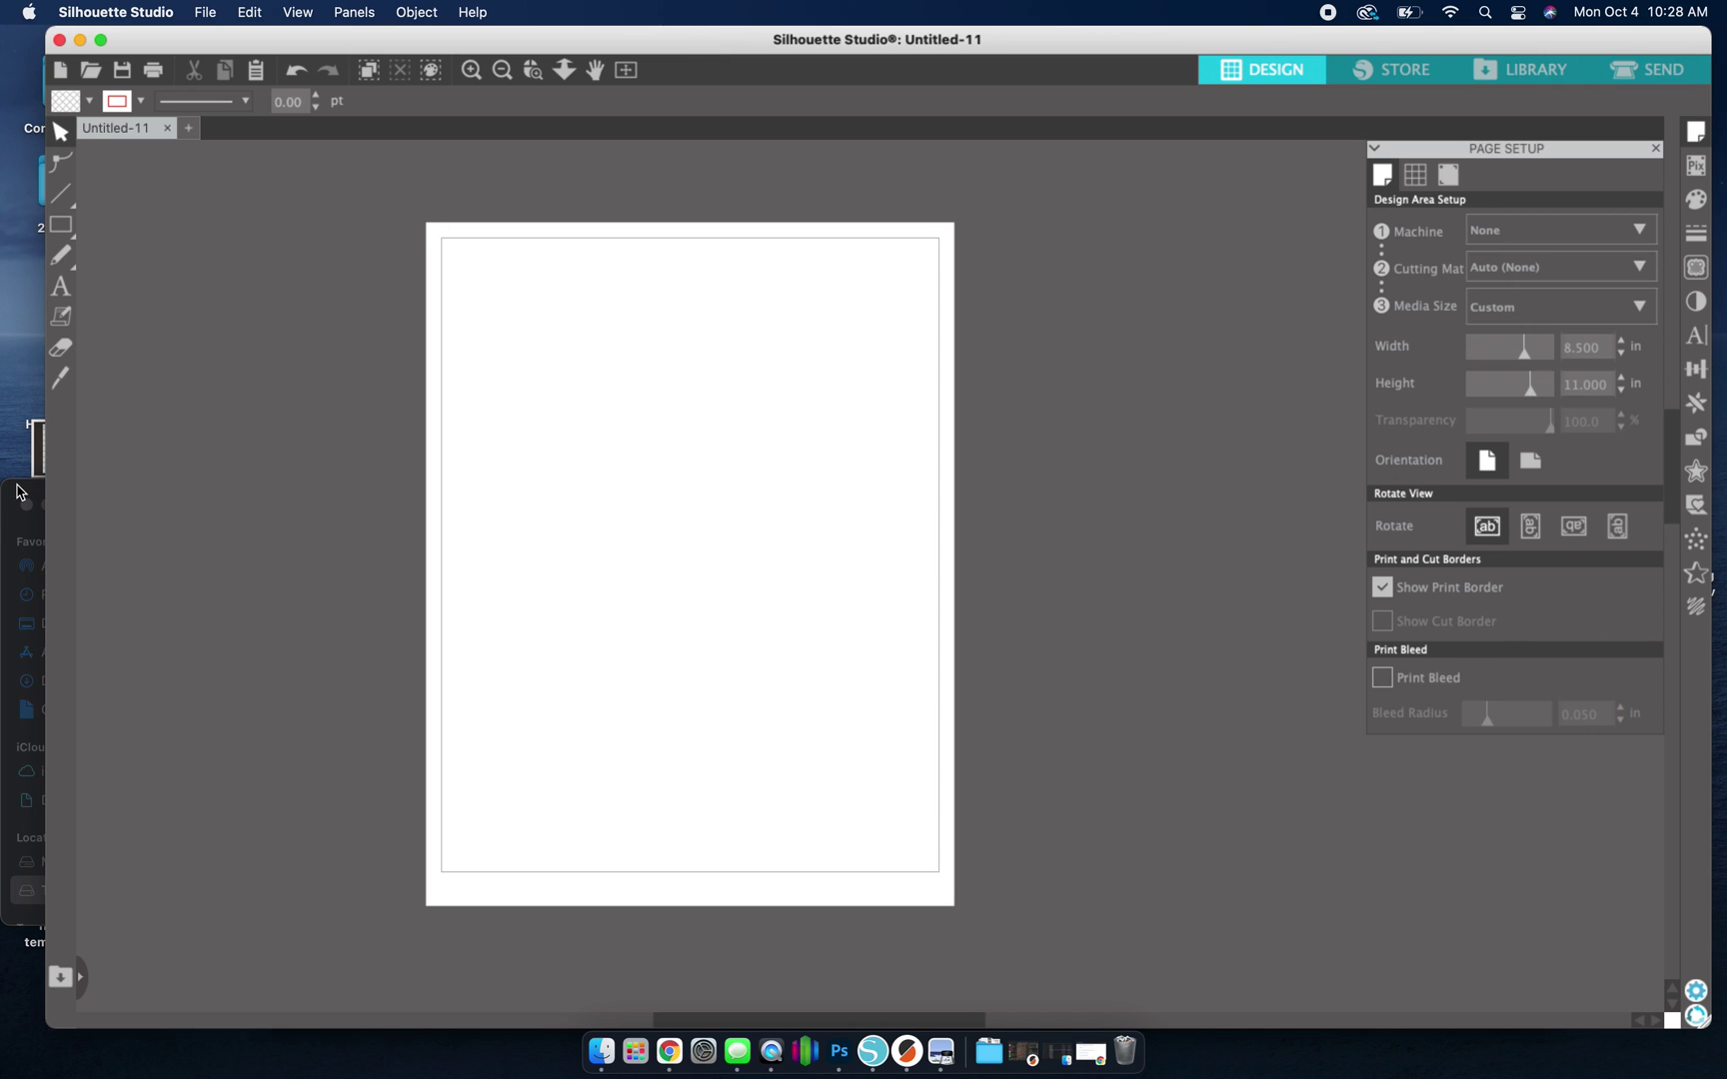
# In Chrome, open the Monogram Moments Funky Leopard Pumpkin Name Plate page and highlight its title
pyautogui.click(668, 1051)
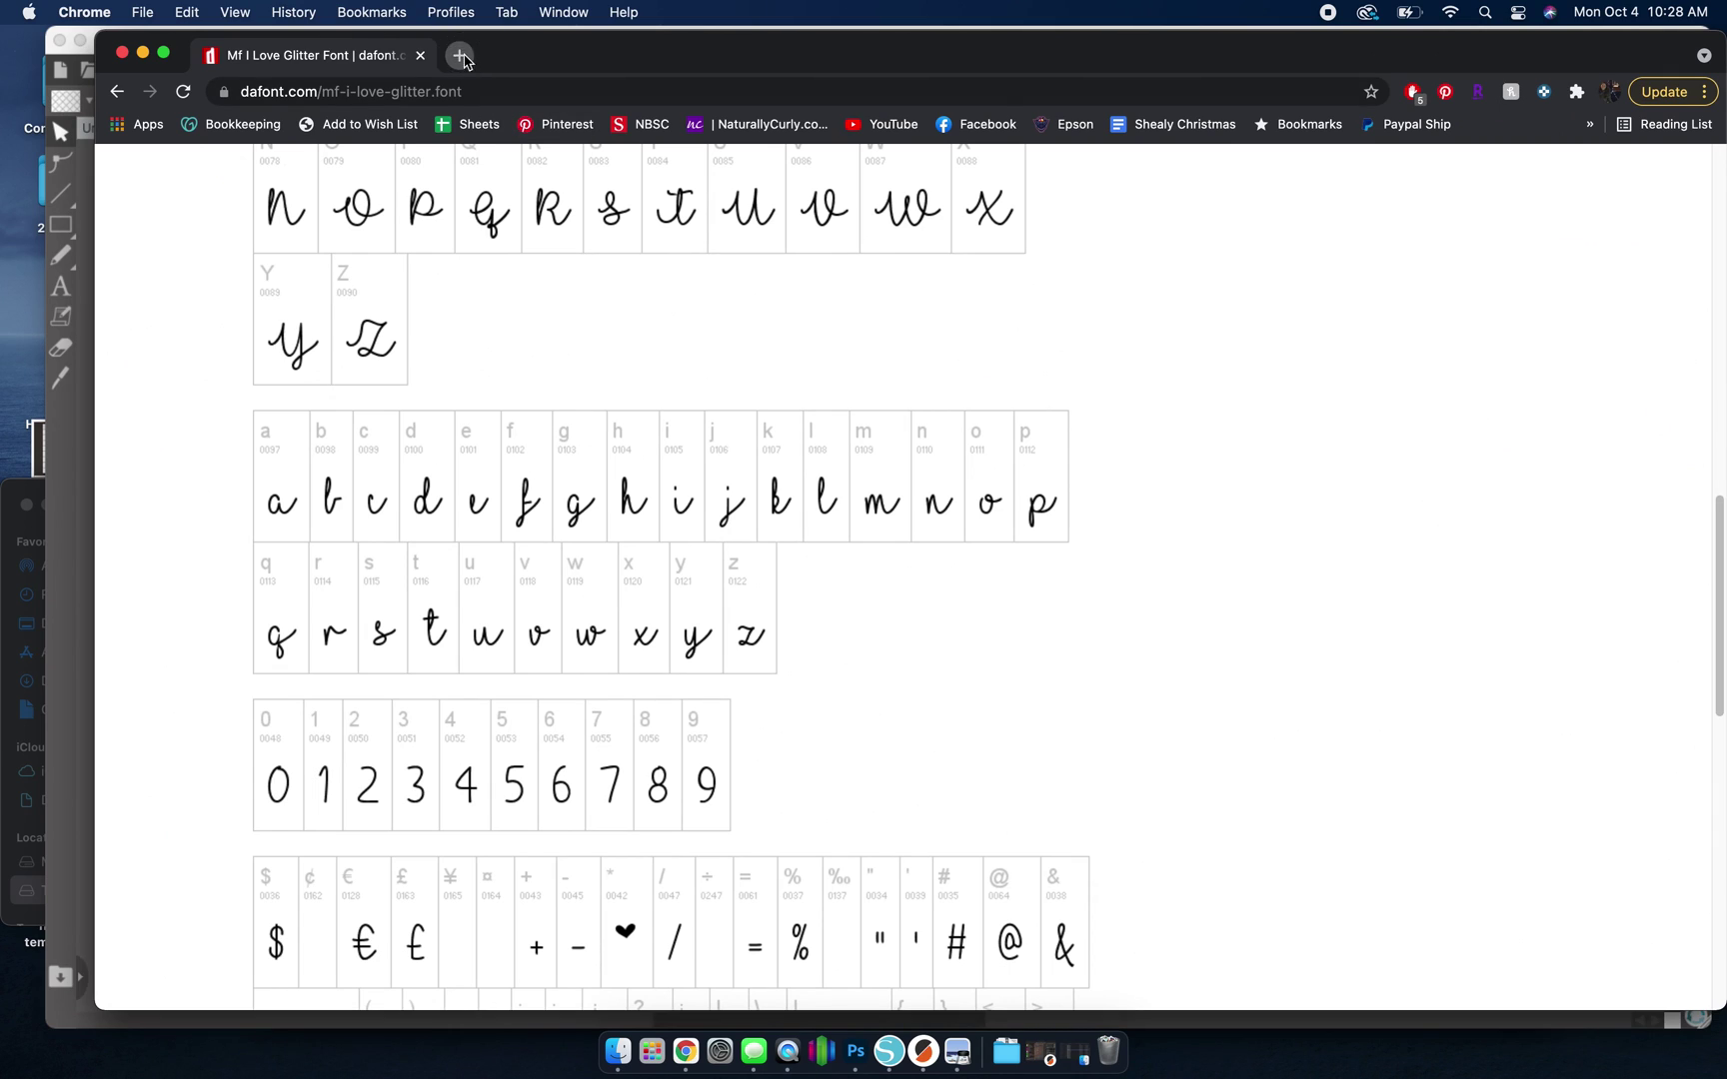
pyautogui.click(458, 55)
pyautogui.click(679, 443)
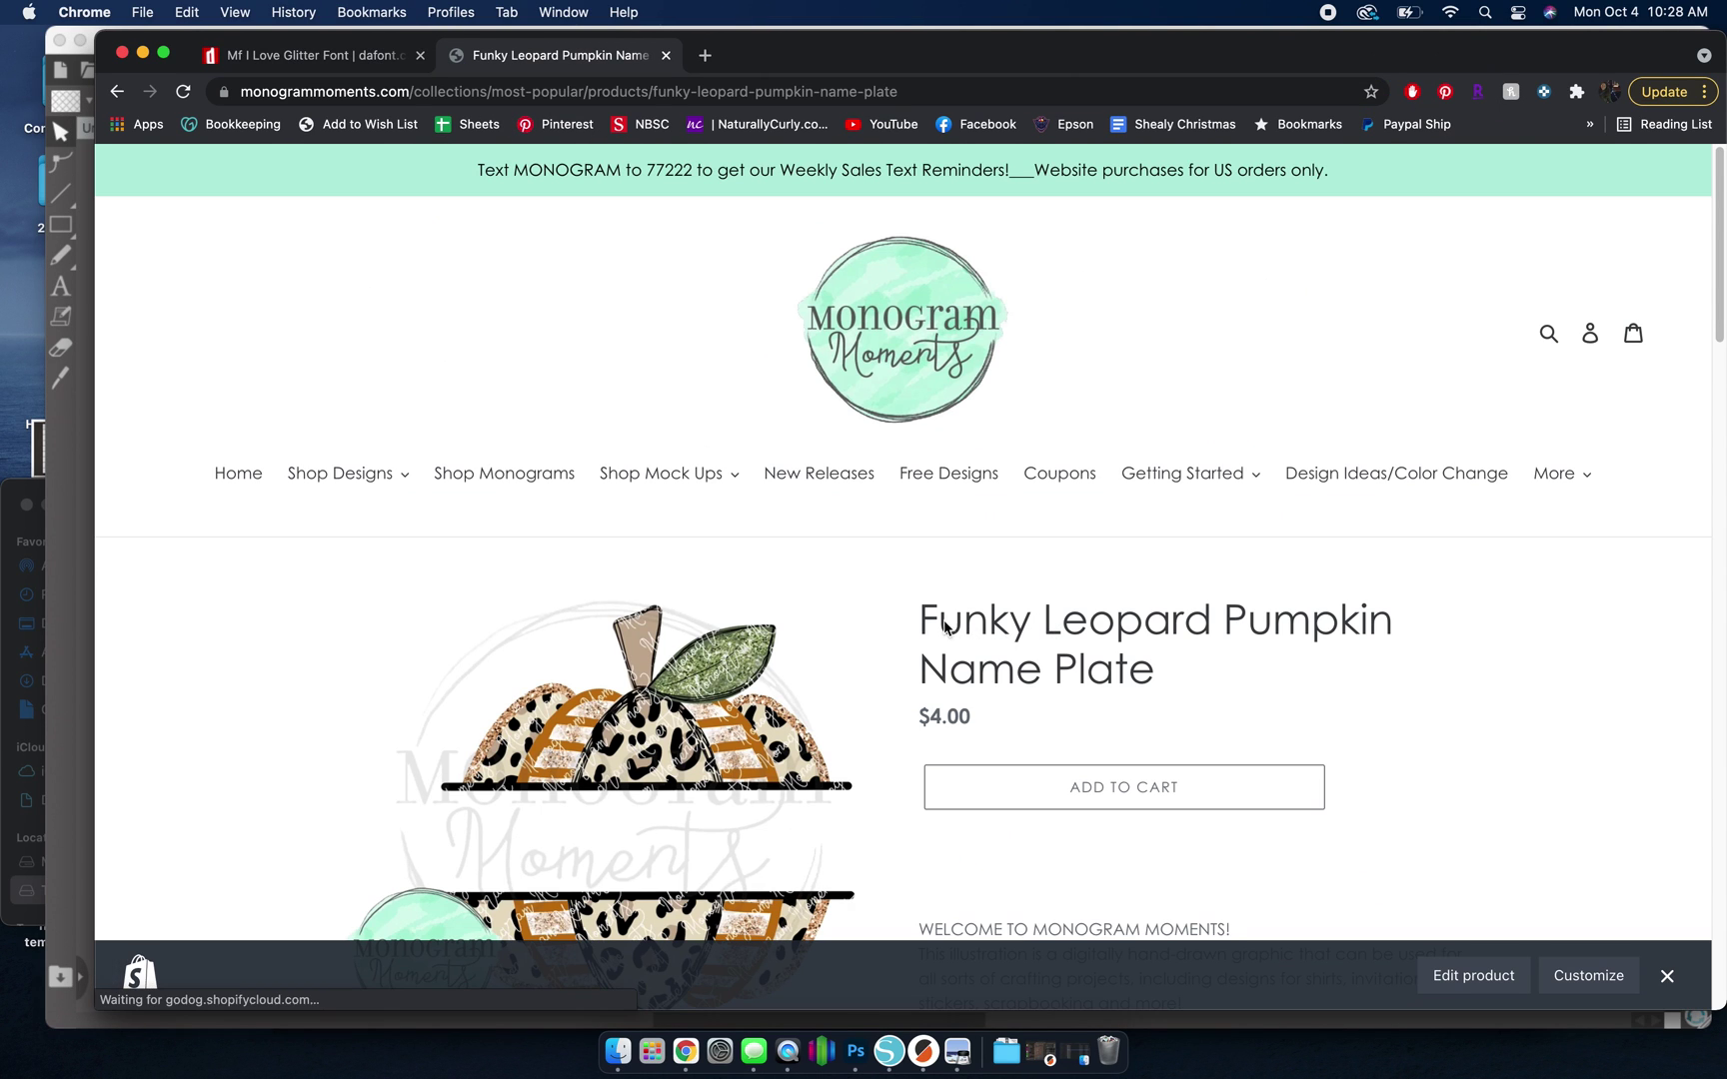
pyautogui.moveTo(919, 622); pyautogui.dragTo(1368, 697)
pyautogui.scroll(-3, 1368, 698)
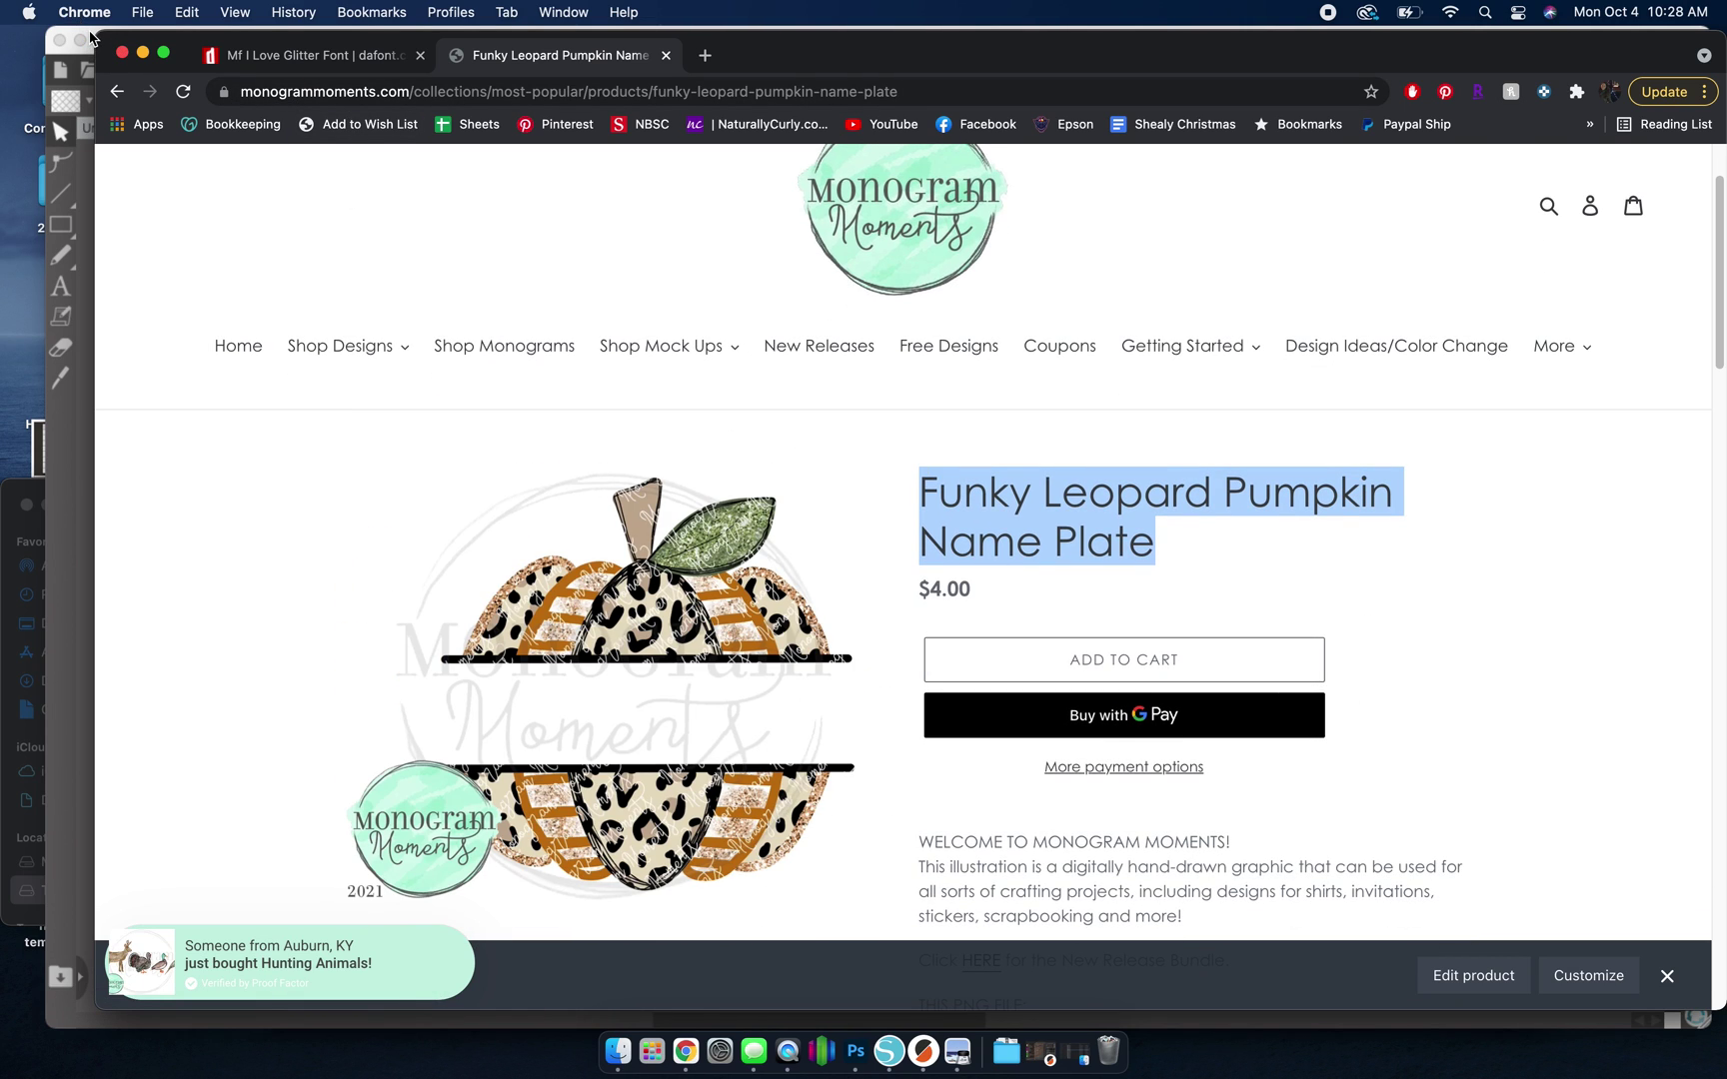
# Drag the orange leopard pumpkin nameplate PNG from Finder onto the Silhouette page
pyautogui.click(90, 38)
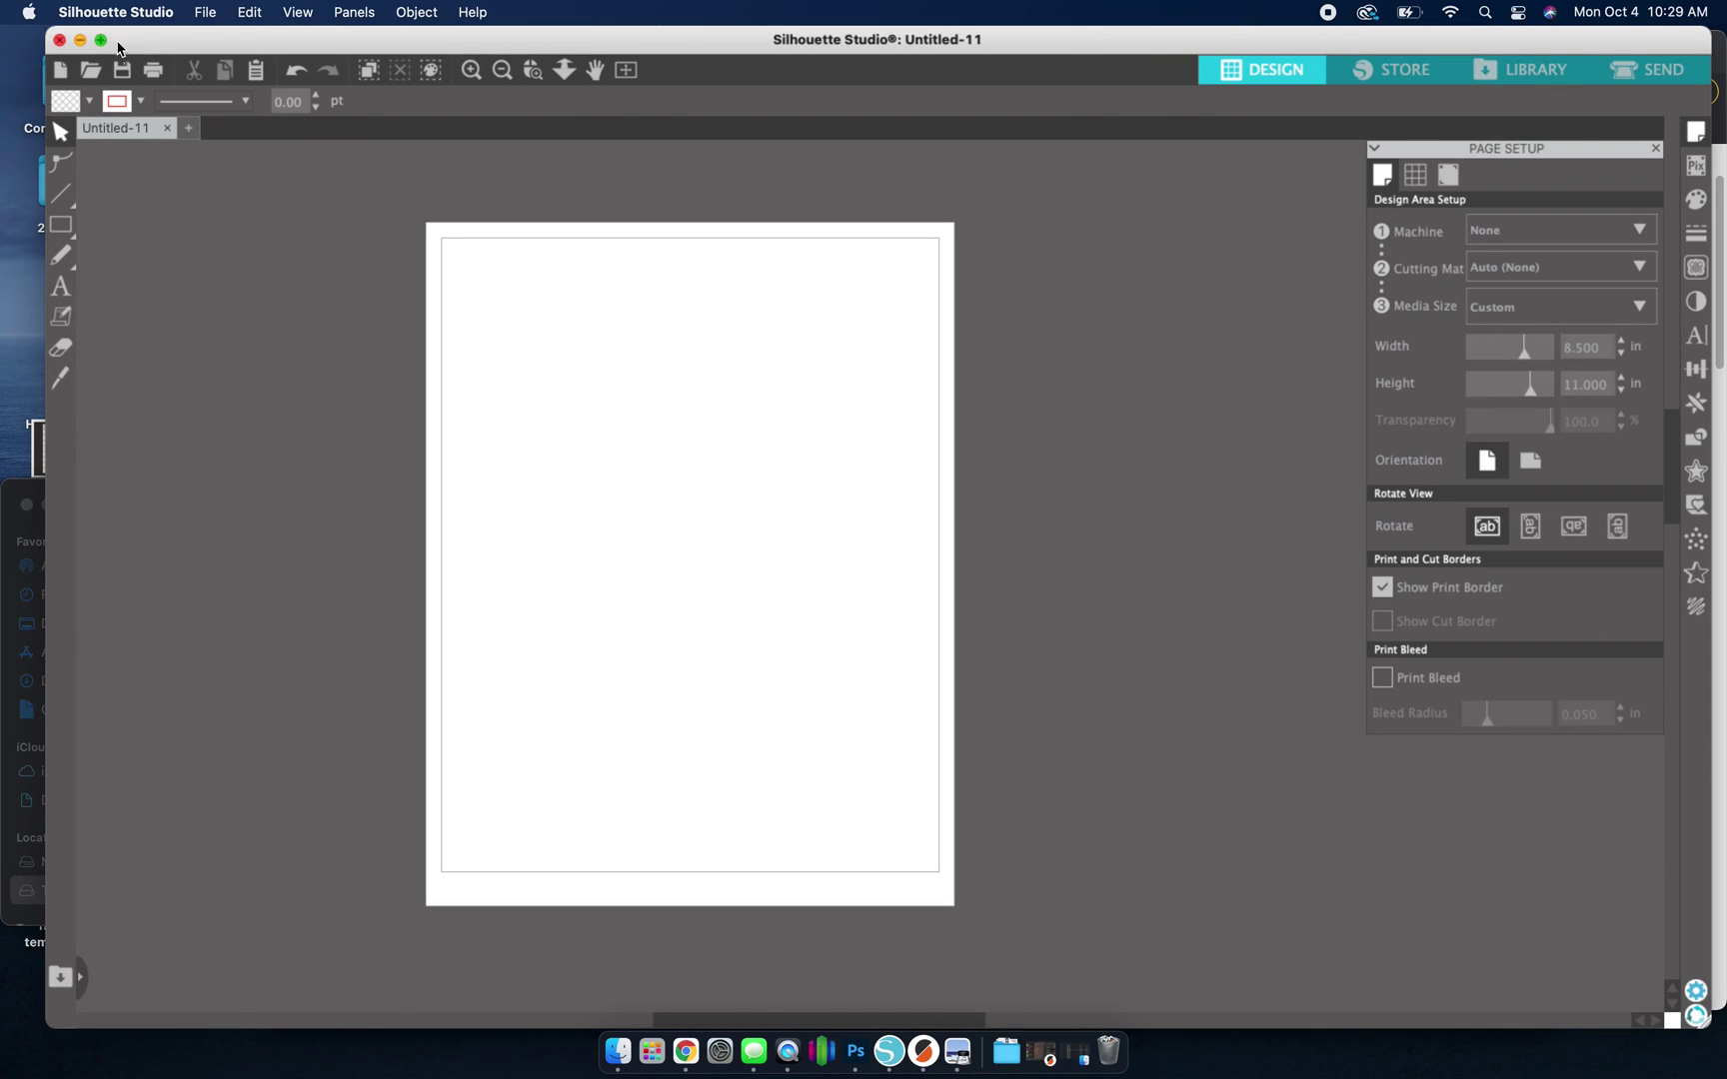
pyautogui.click(13, 492)
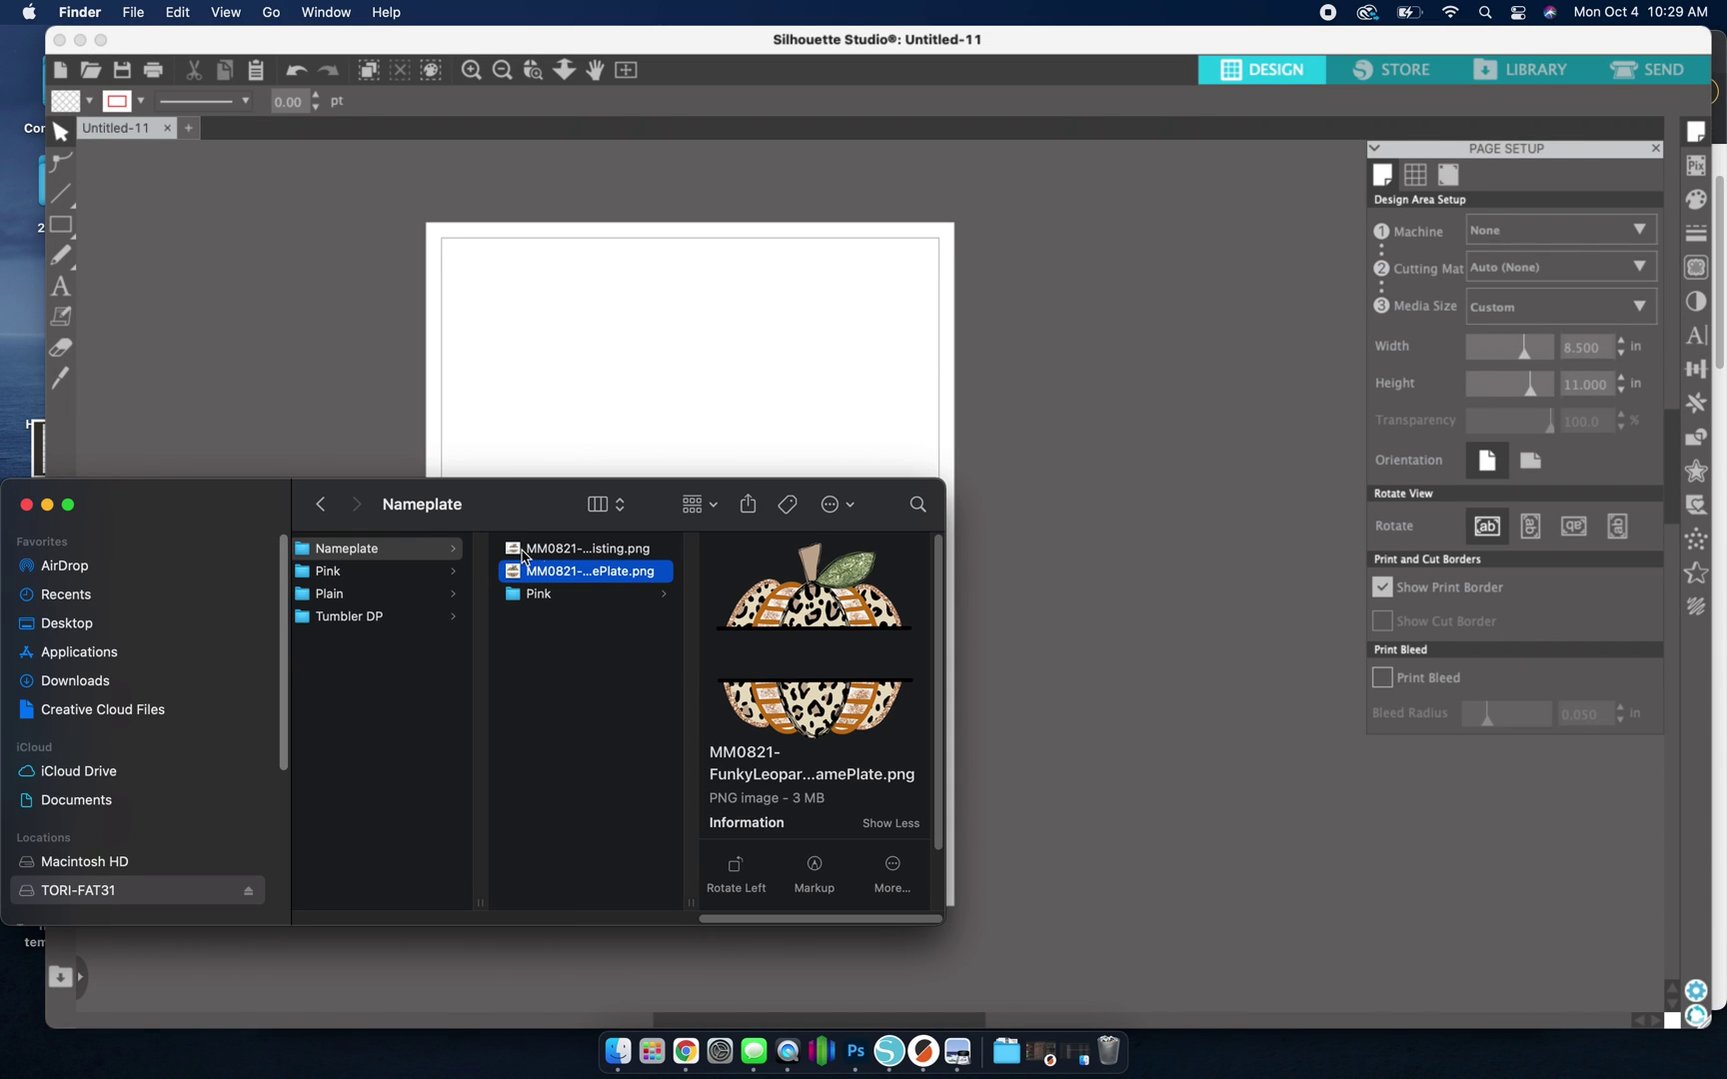
pyautogui.moveTo(569, 581); pyautogui.dragTo(681, 388)
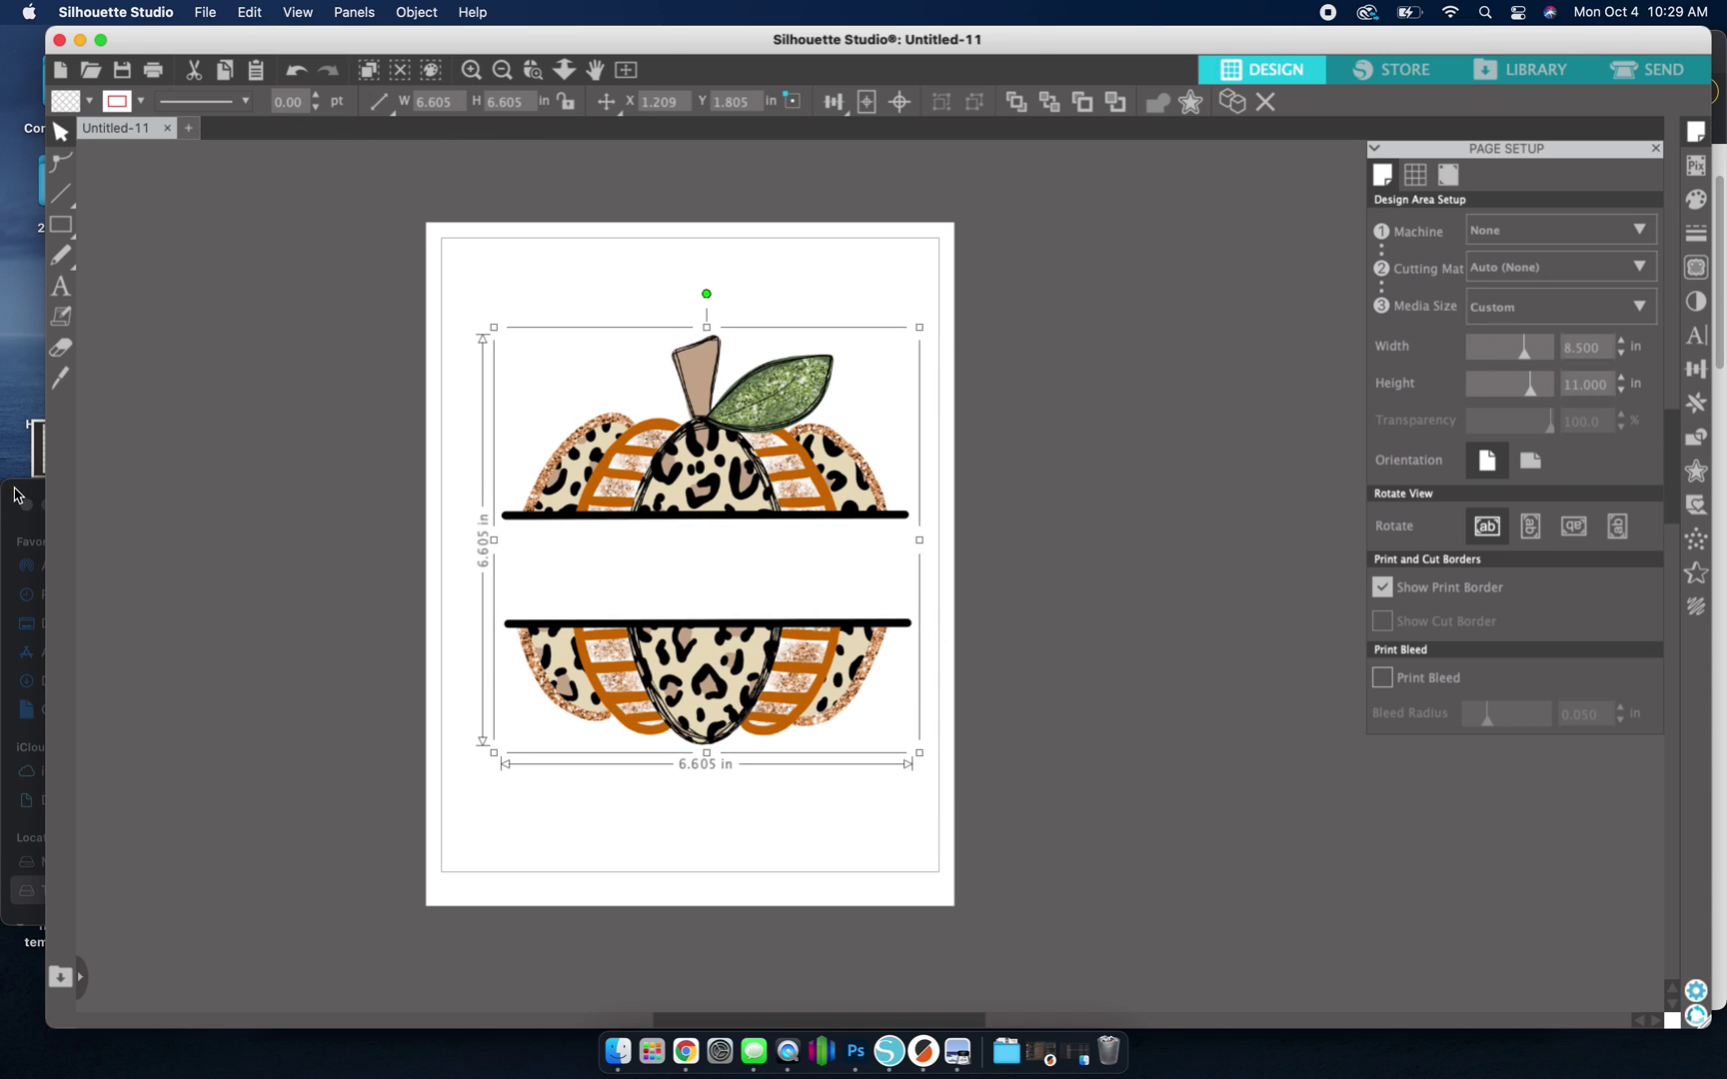
# Import the pumpkin from the Pink subfolder as a comparison, then delete it
pyautogui.click(17, 493)
pyautogui.click(550, 595)
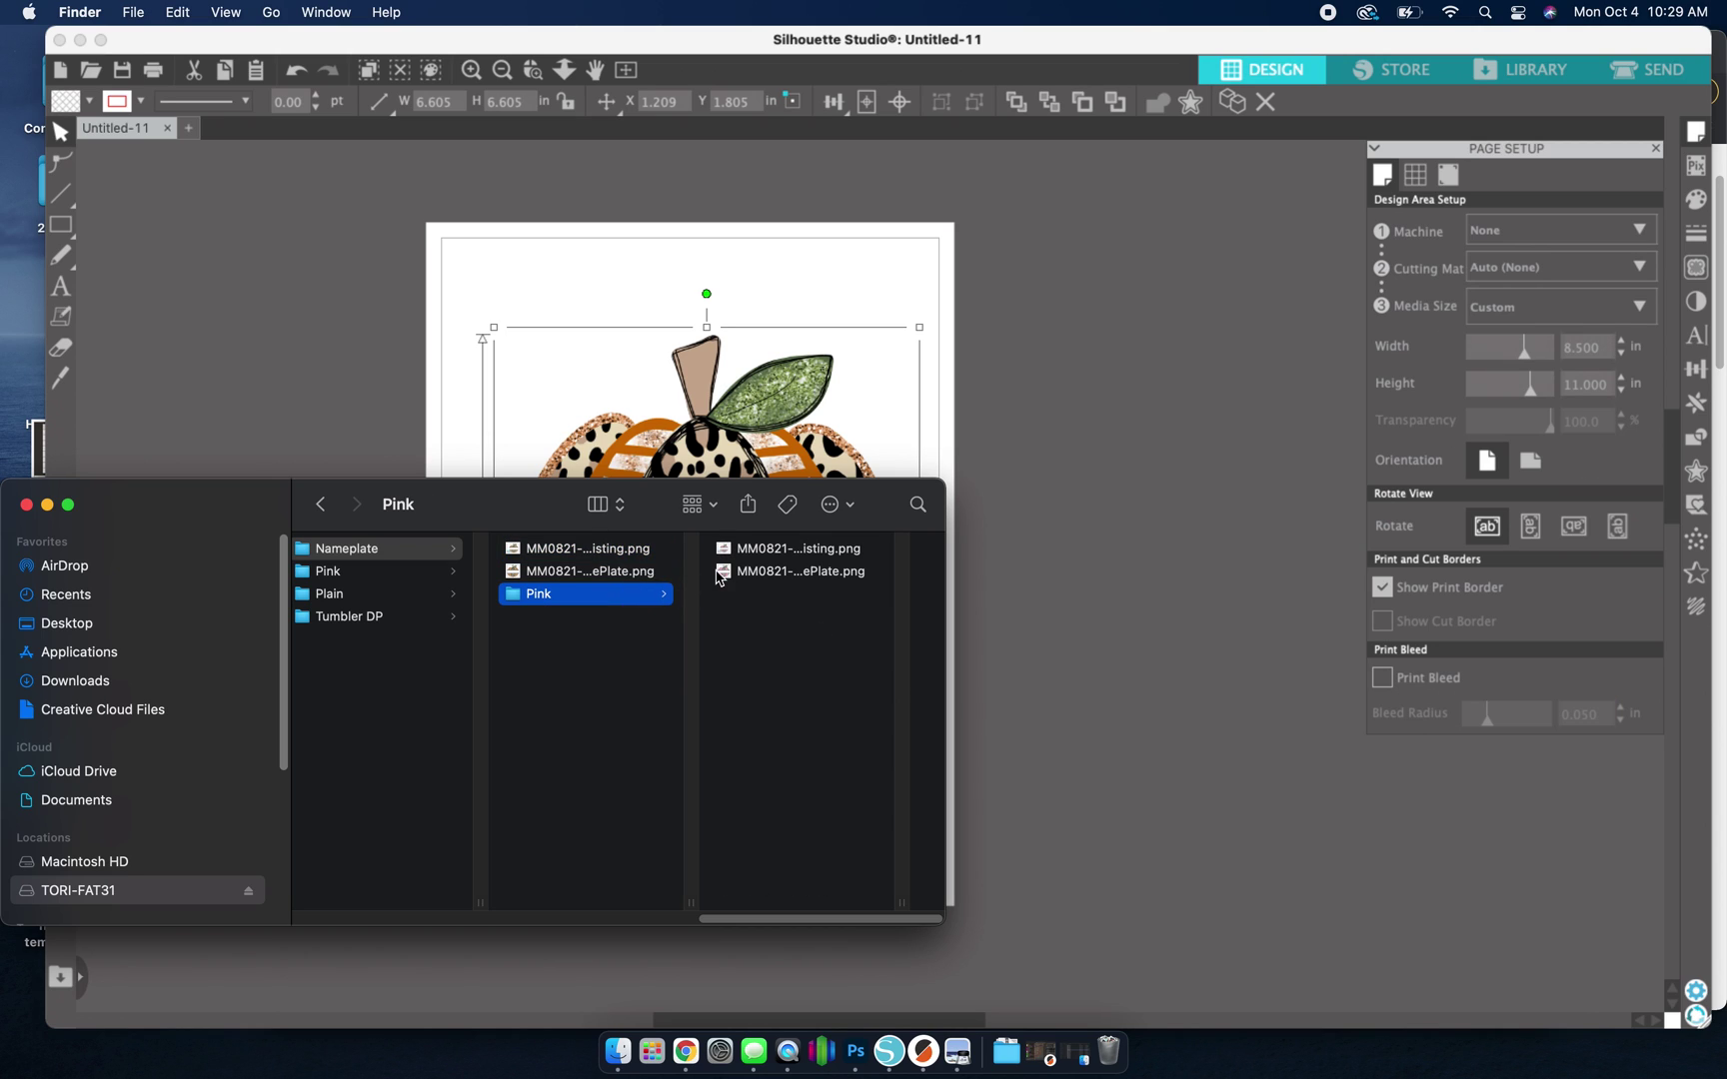
pyautogui.click(759, 581)
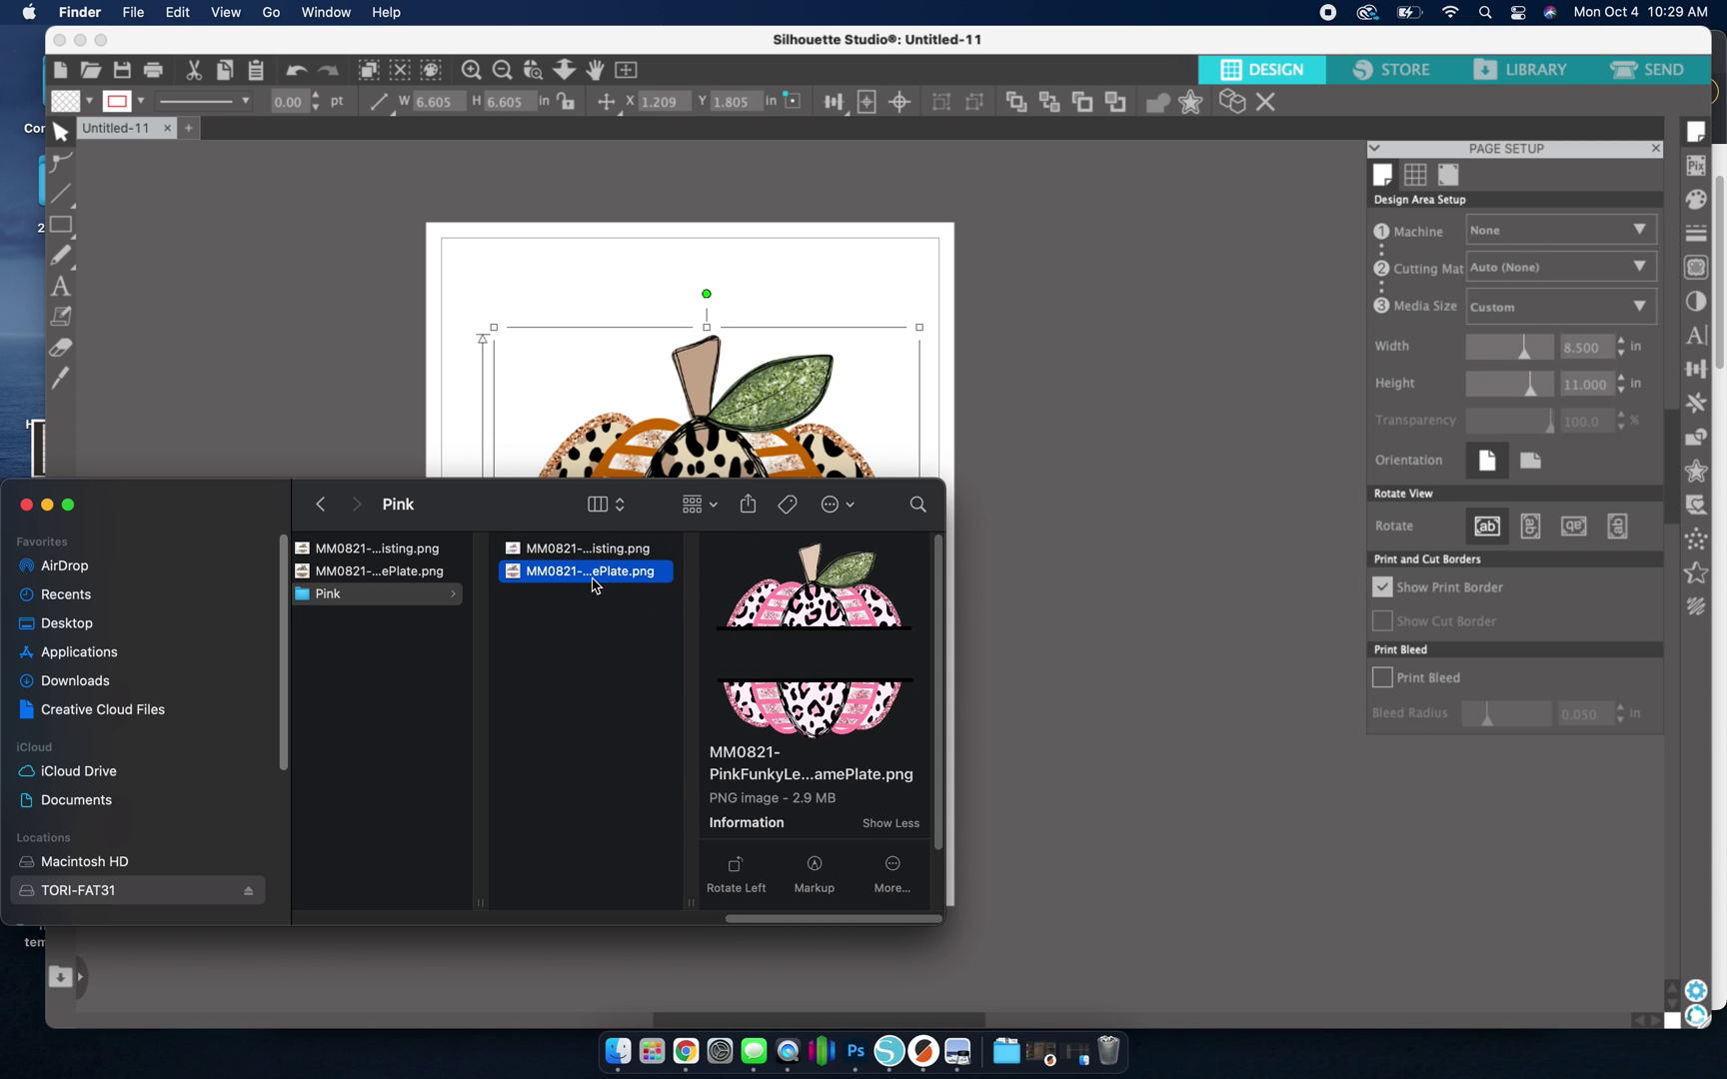
pyautogui.moveTo(567, 579); pyautogui.dragTo(855, 404)
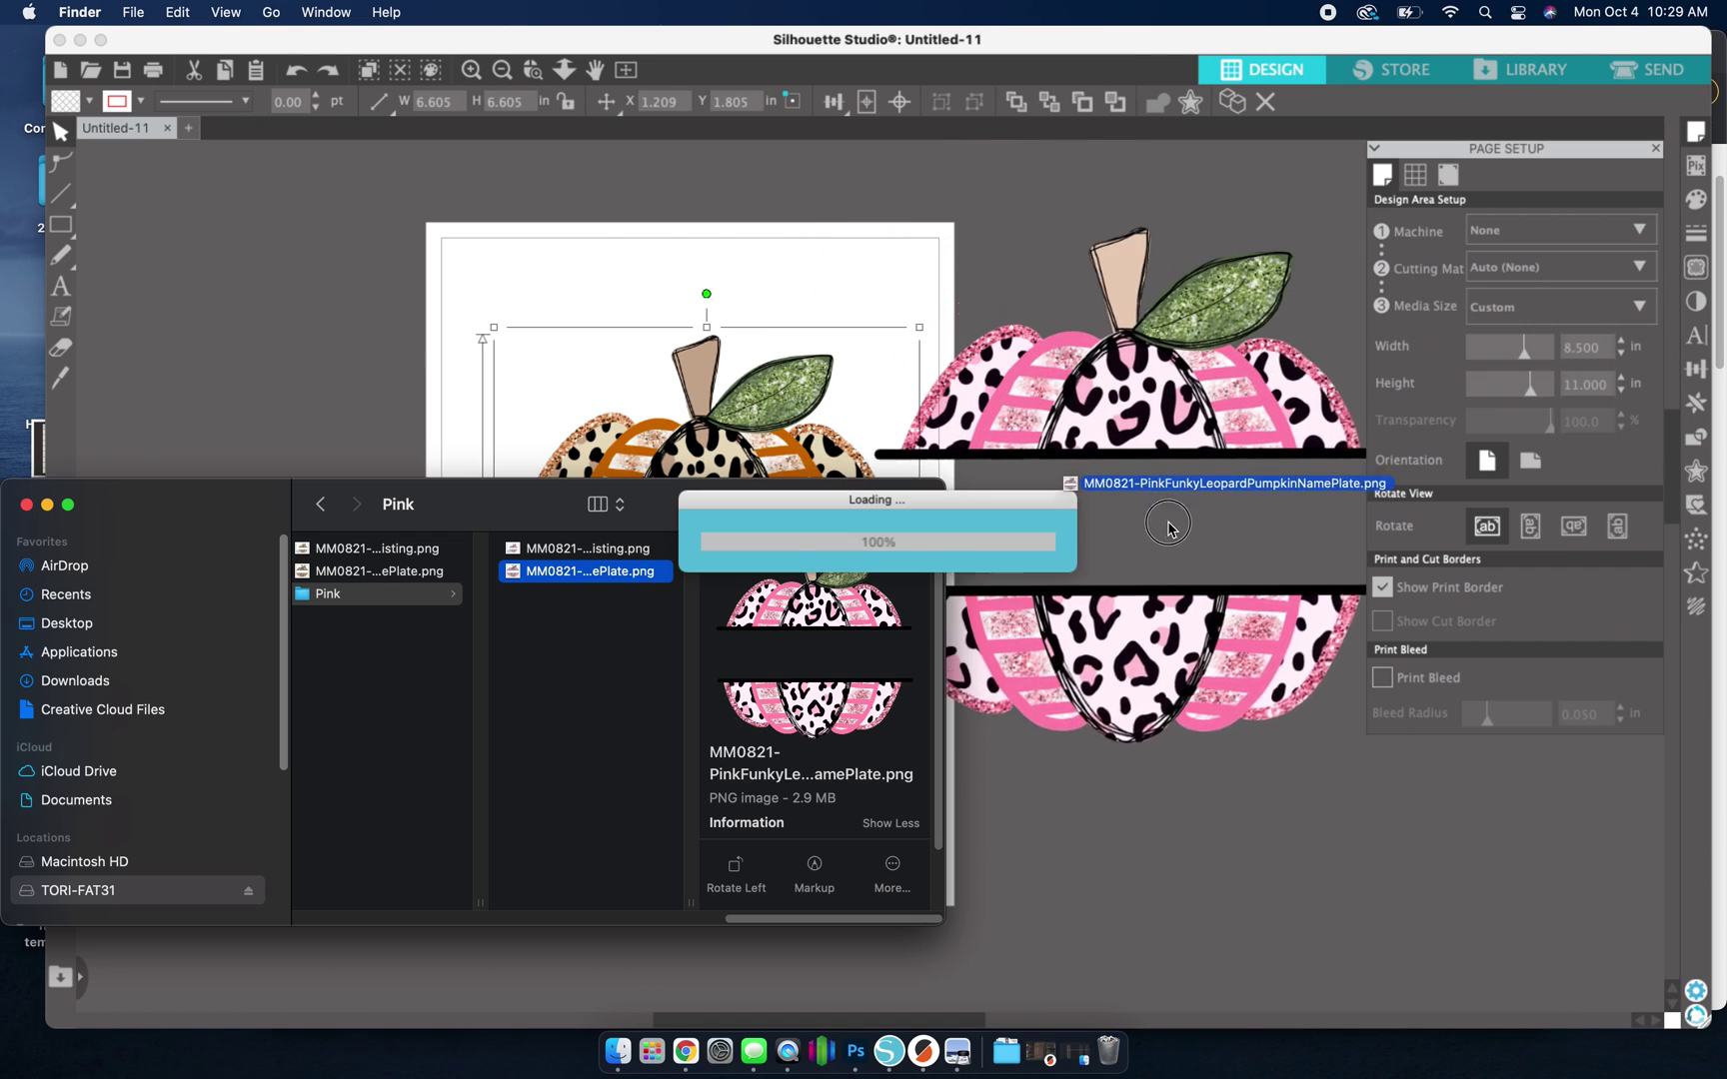
pyautogui.click(1033, 586)
pyautogui.moveTo(1095, 517); pyautogui.dragTo(851, 476)
pyautogui.press('Delete')
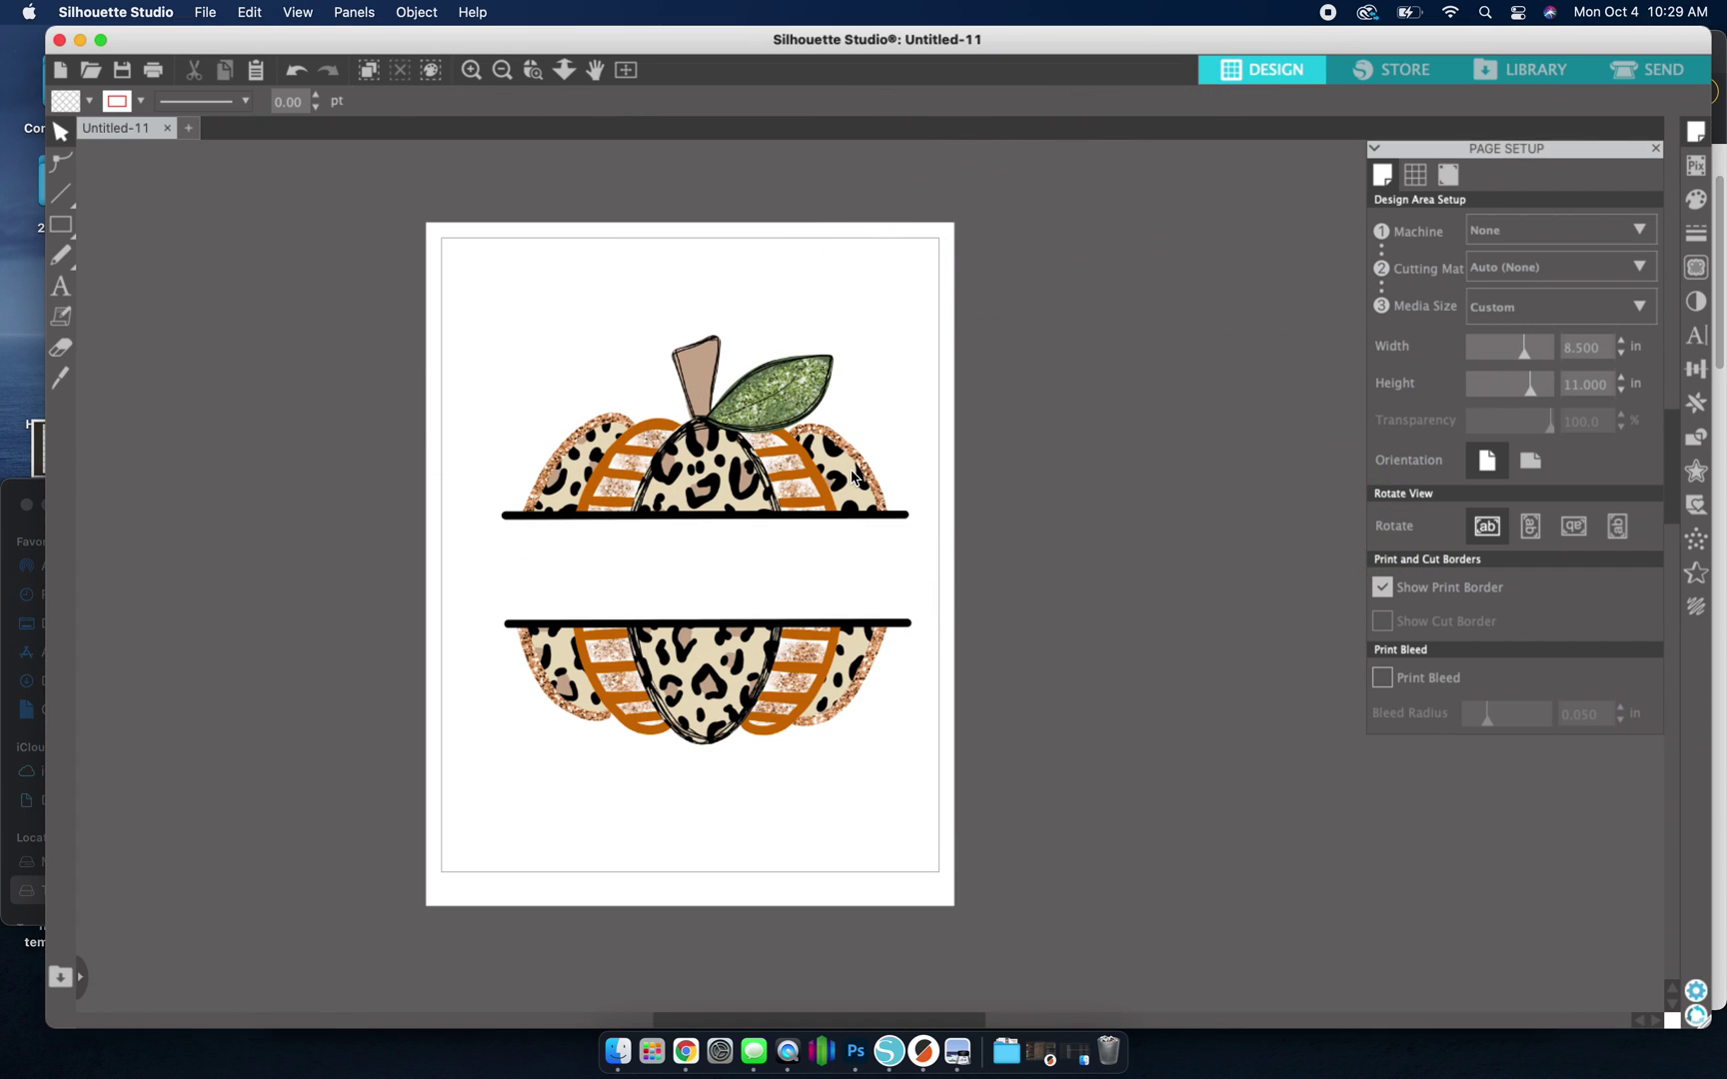
# Add the text 'MAMA' below the pumpkin in the Bodoni 72 Oldstyle font
pyautogui.click(60, 286)
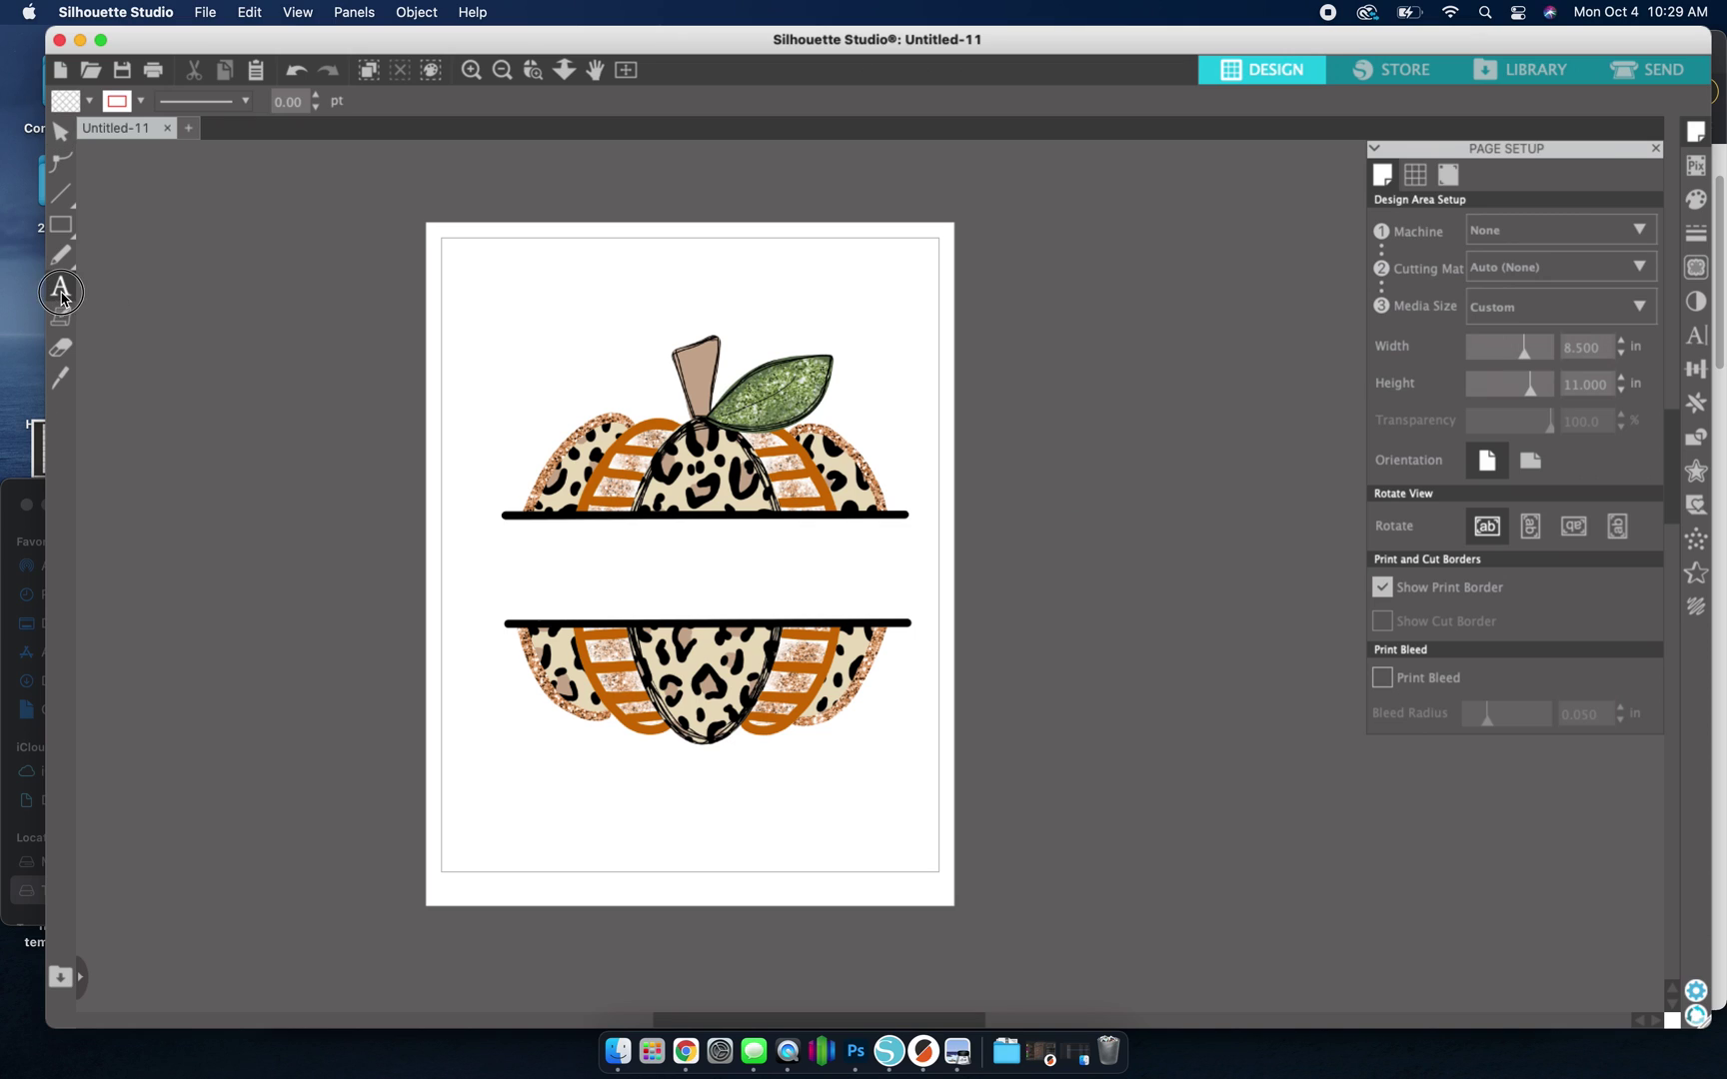
pyautogui.click(528, 826)
pyautogui.write('MAMA')
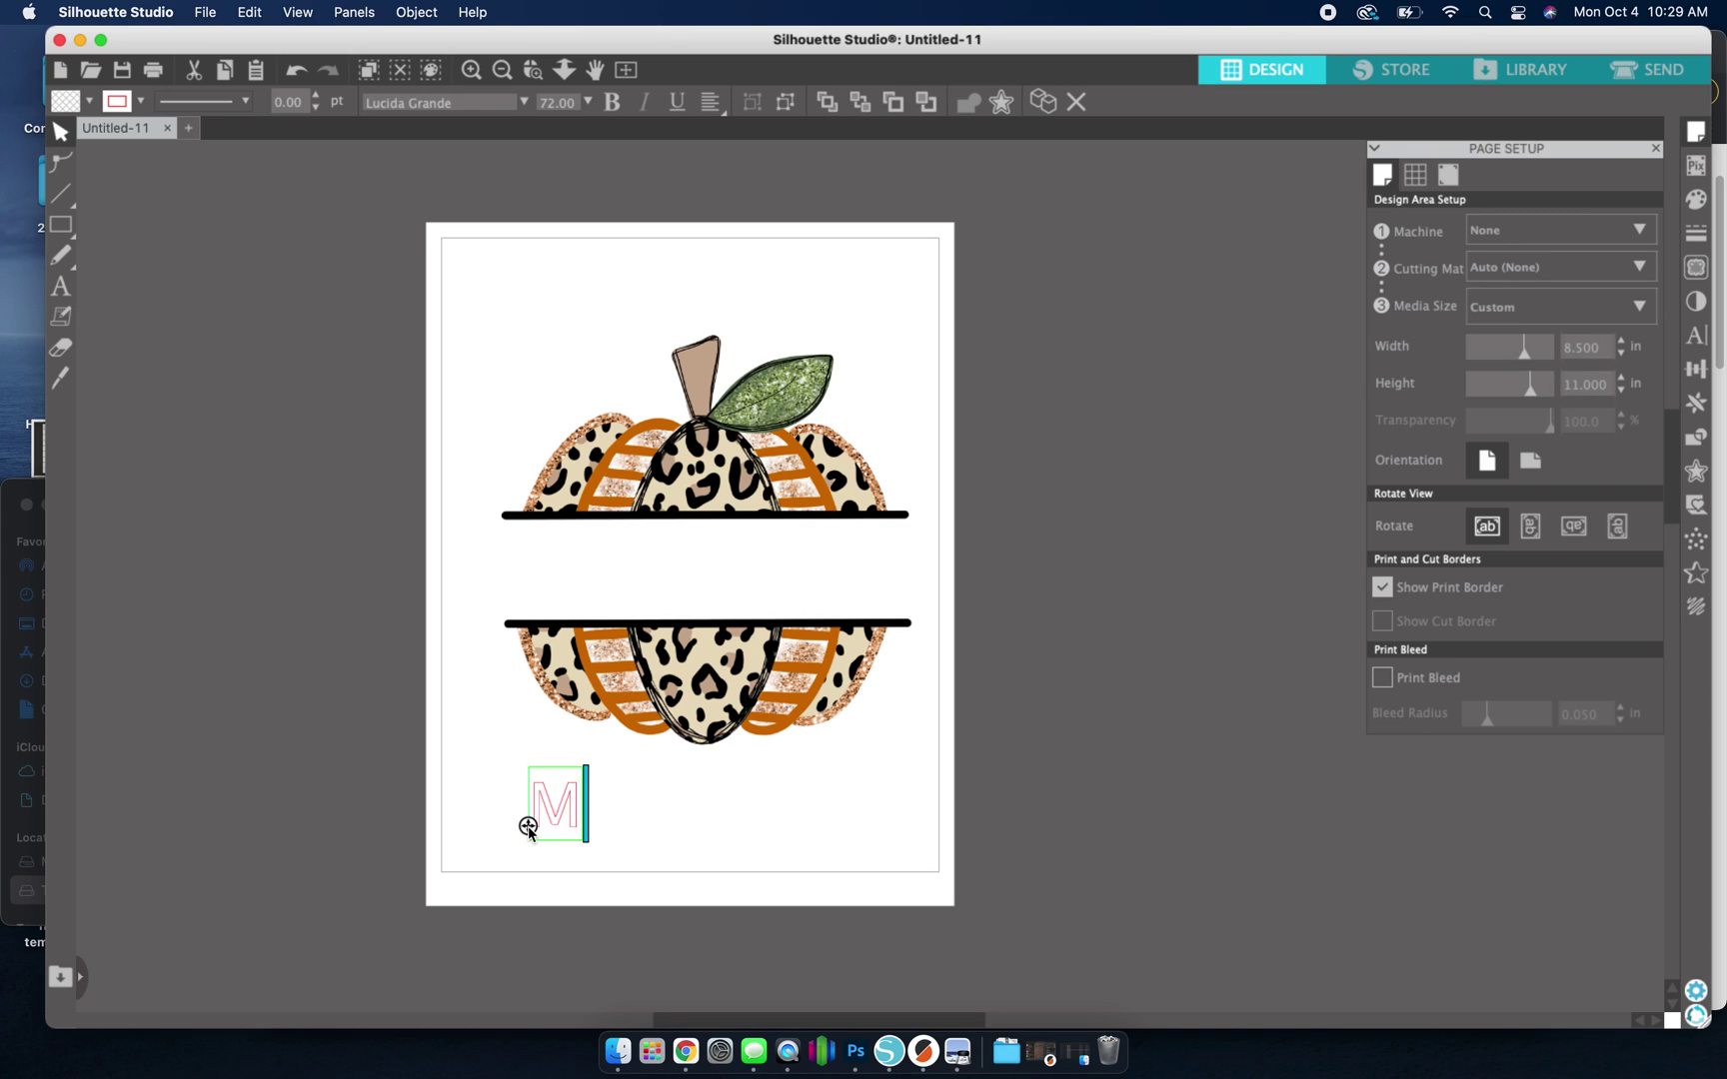
pyautogui.click(746, 843)
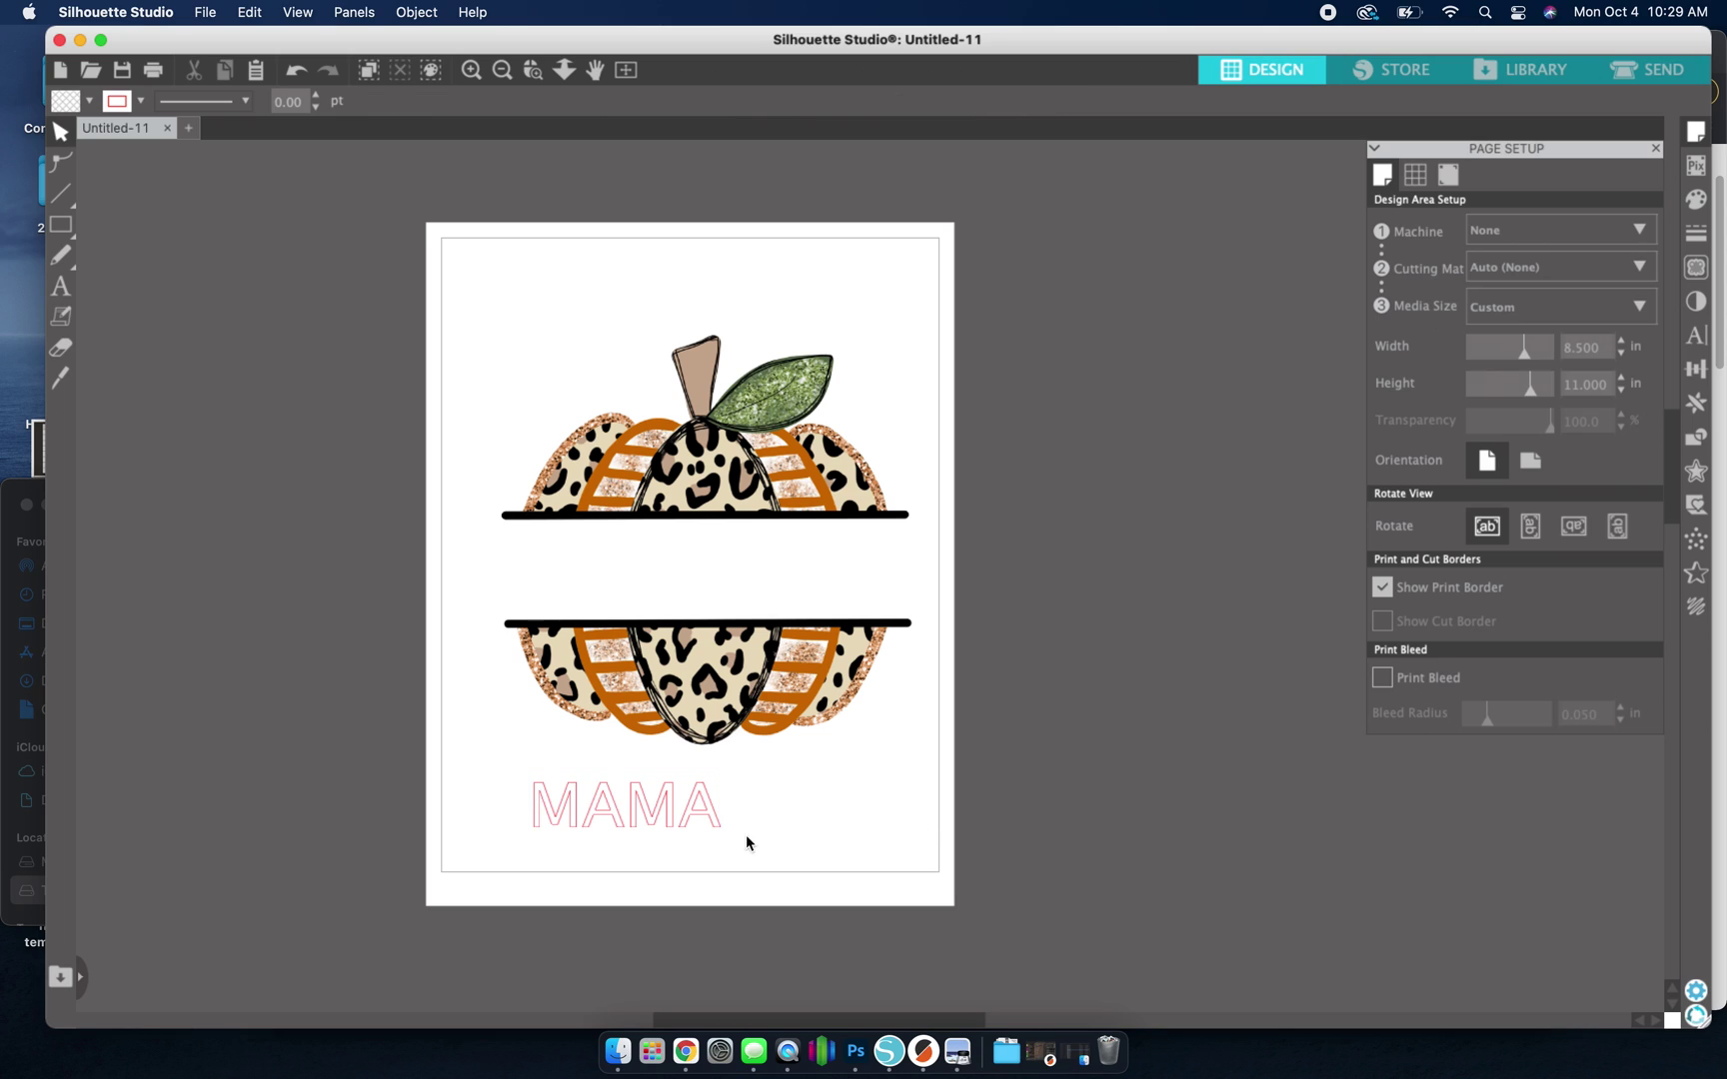
pyautogui.click(702, 824)
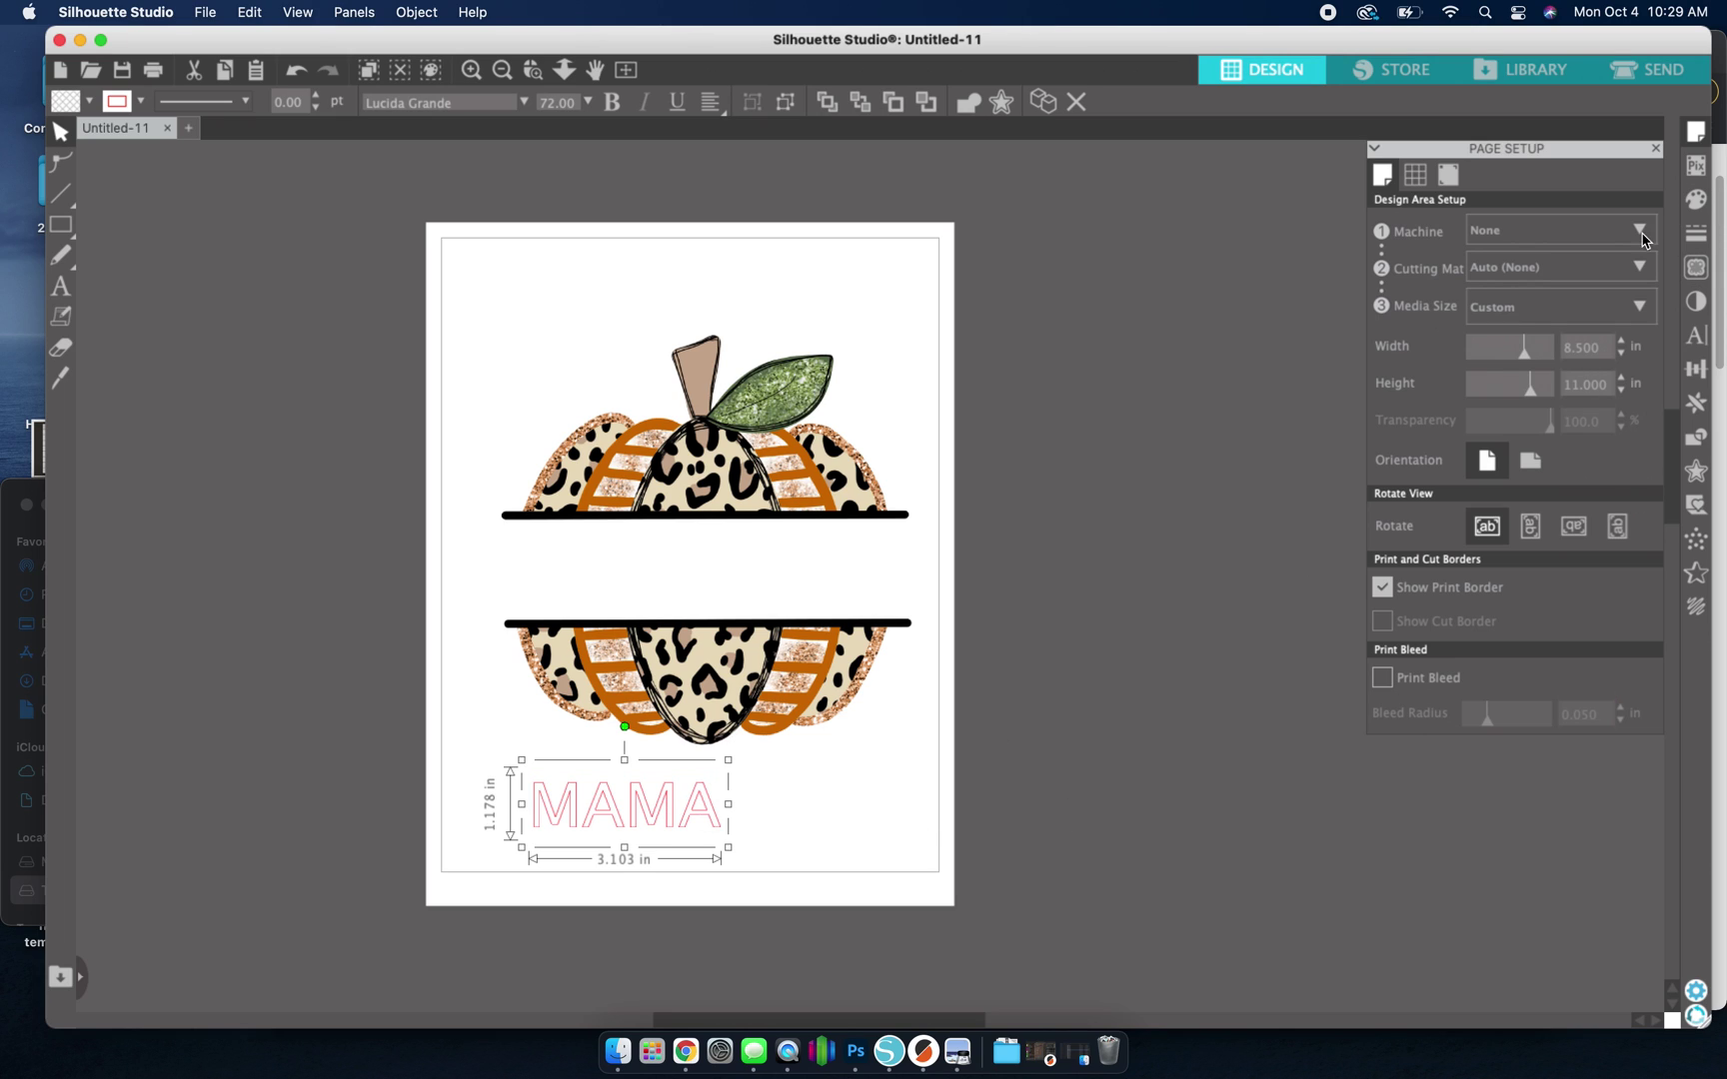
pyautogui.click(1696, 337)
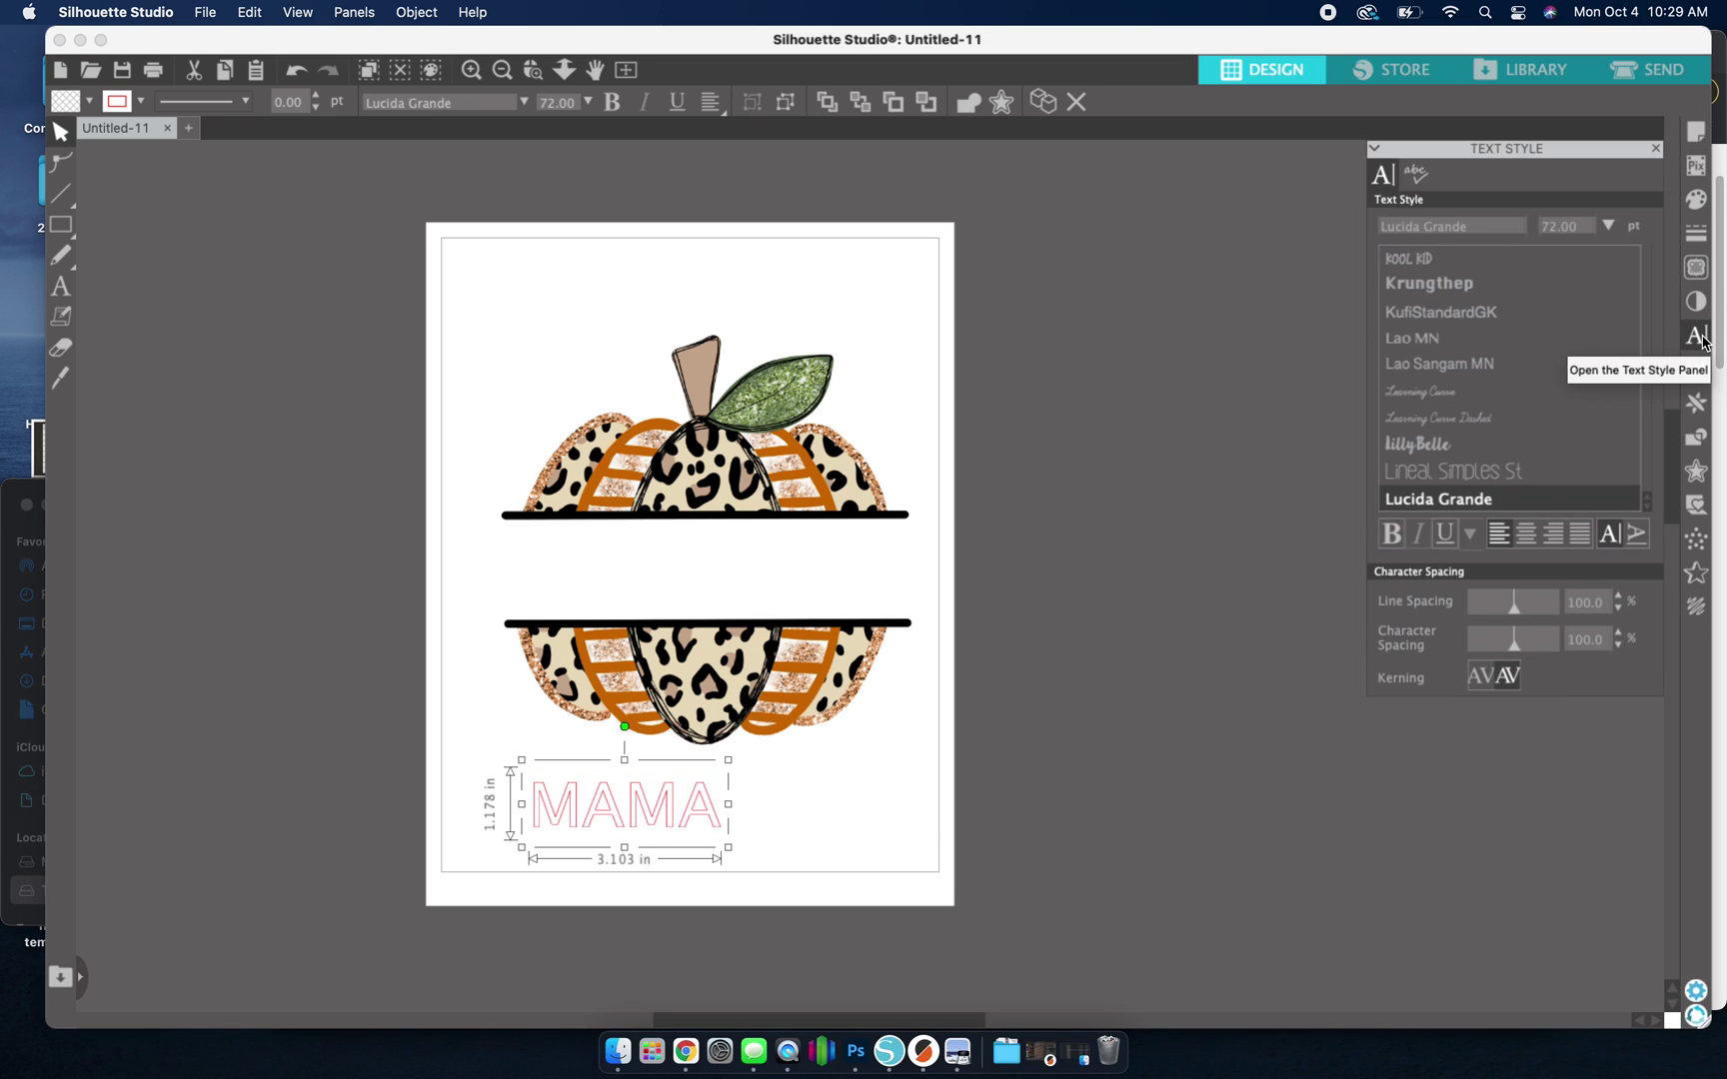
pyautogui.scroll(-10, 1509, 400)
pyautogui.click(1439, 436)
pyautogui.click(627, 827)
pyautogui.click(628, 822)
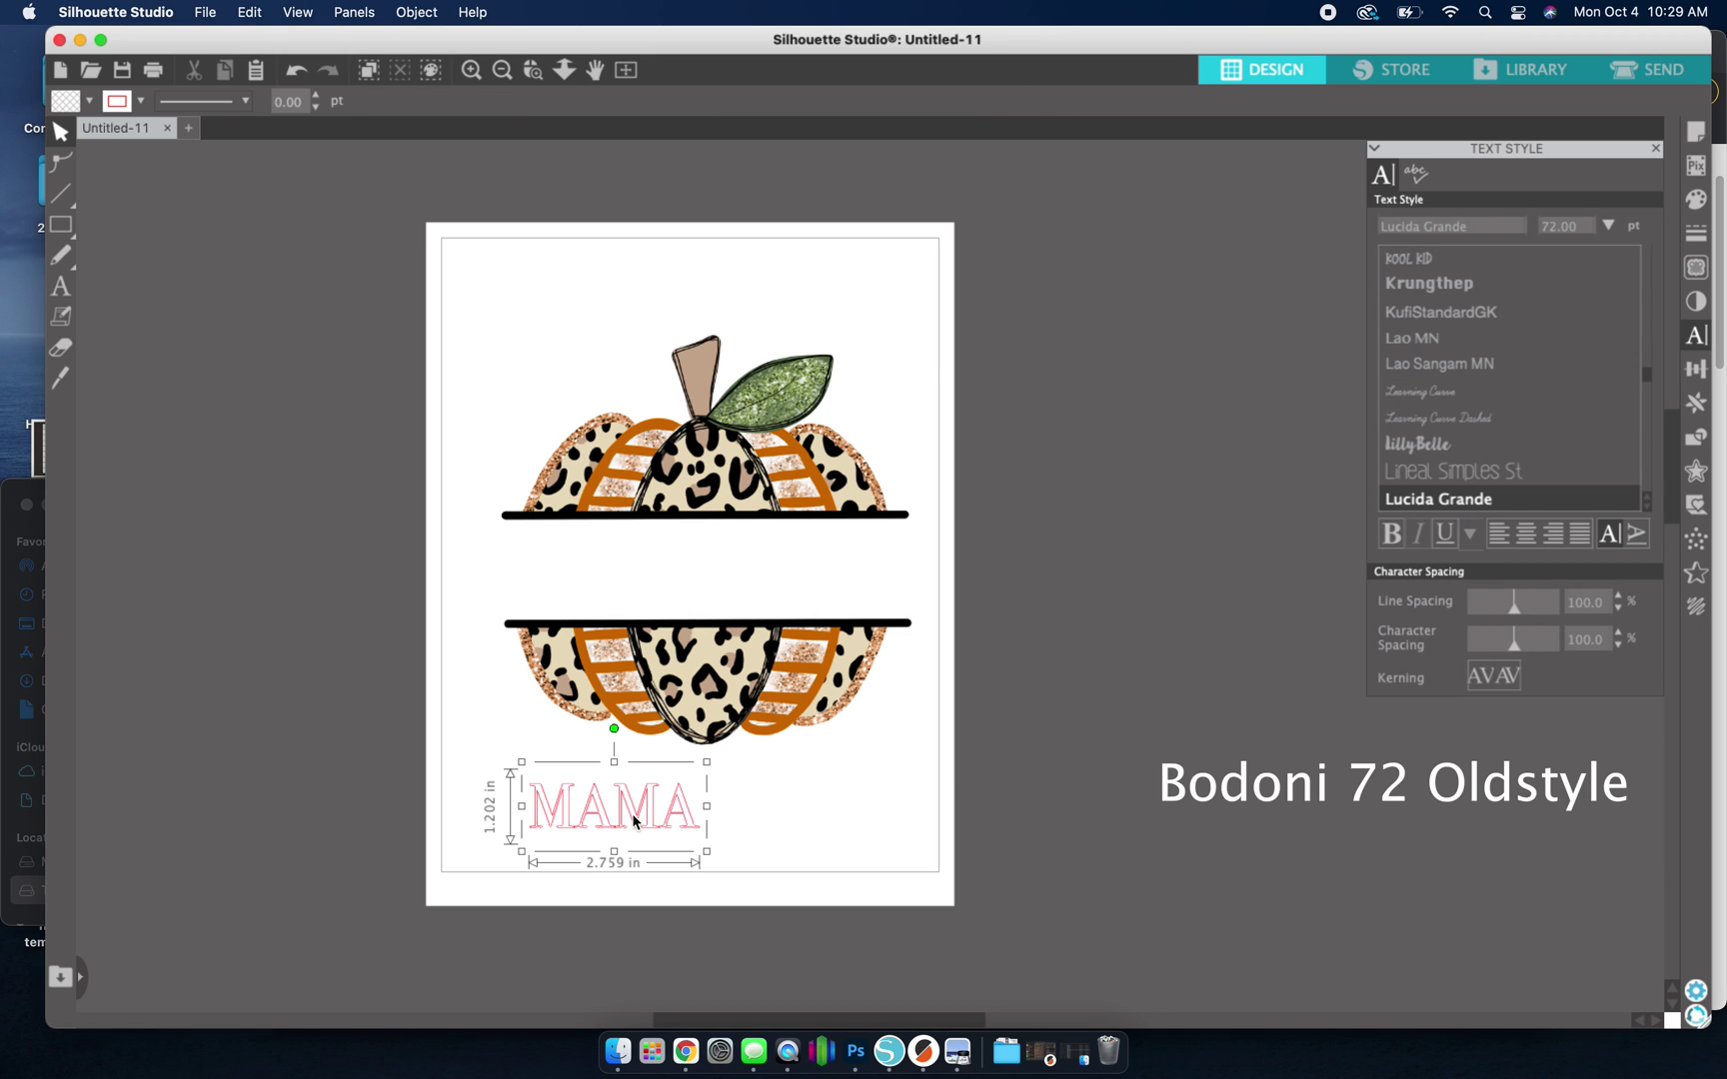
# Fill MAMA with black and move it into the gap between the pumpkin's bars
pyautogui.click(1696, 205)
pyautogui.click(1443, 224)
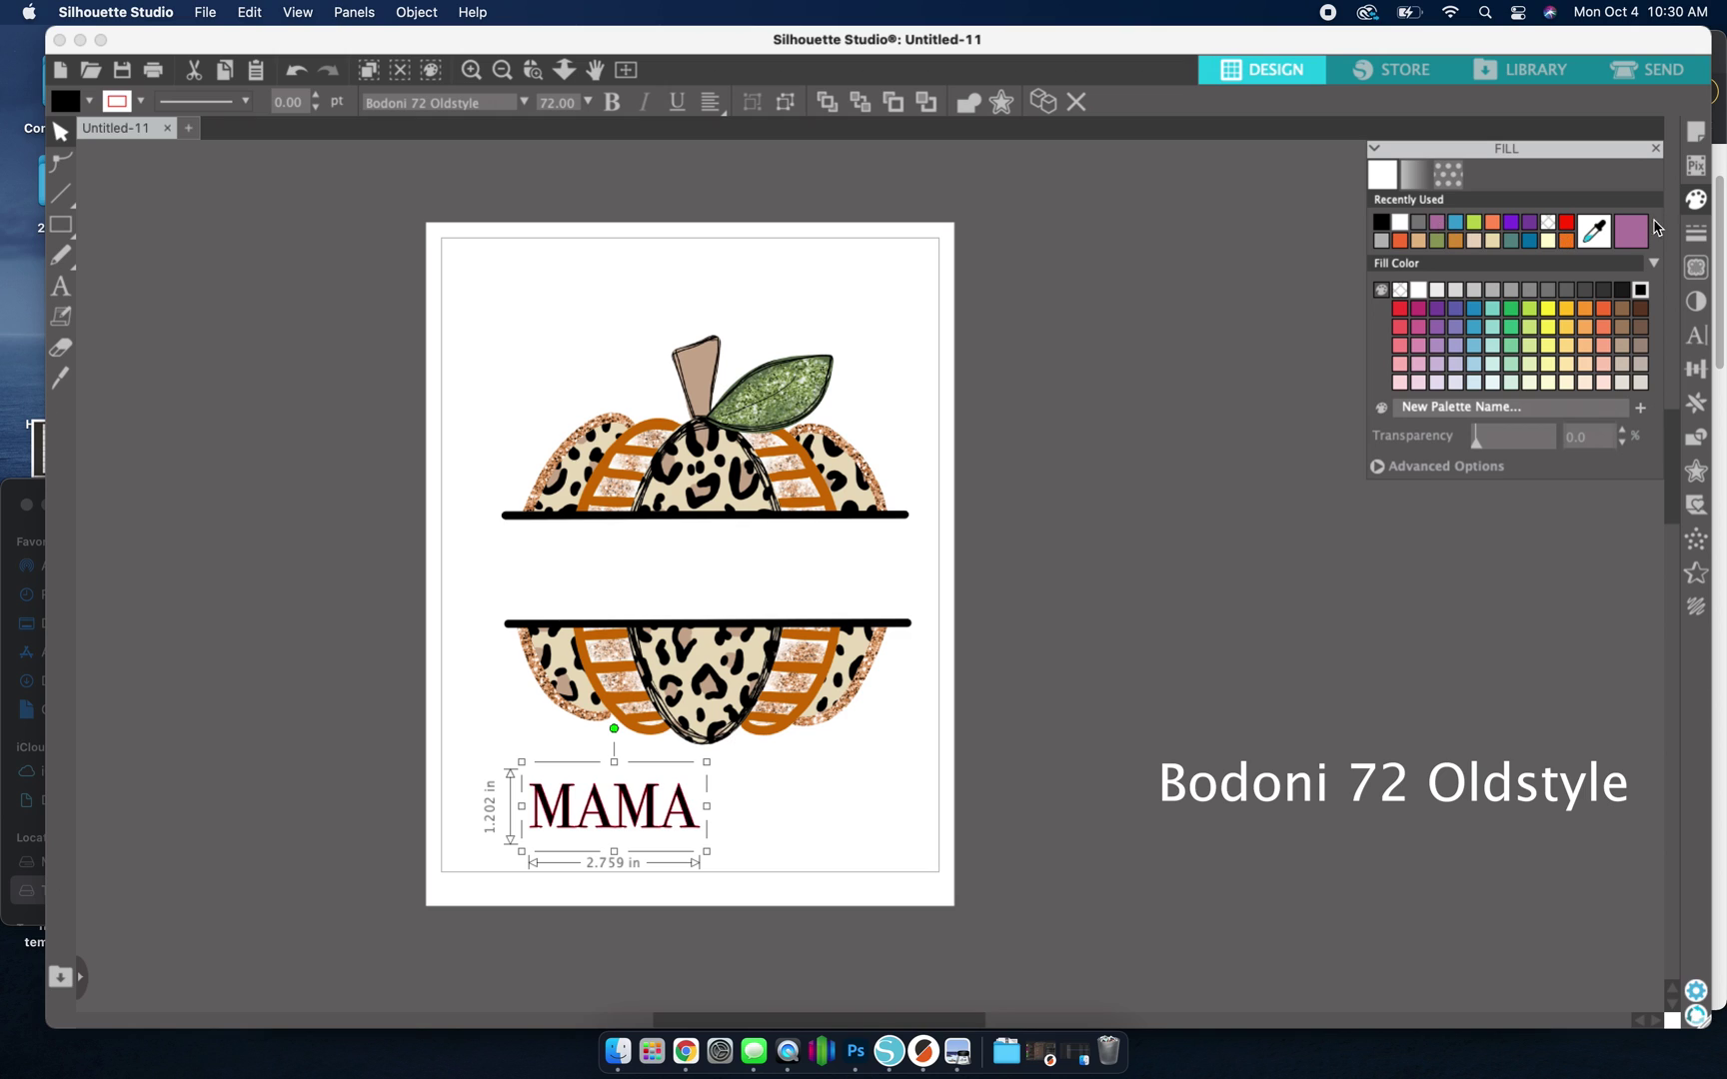
pyautogui.click(1695, 232)
pyautogui.click(1415, 180)
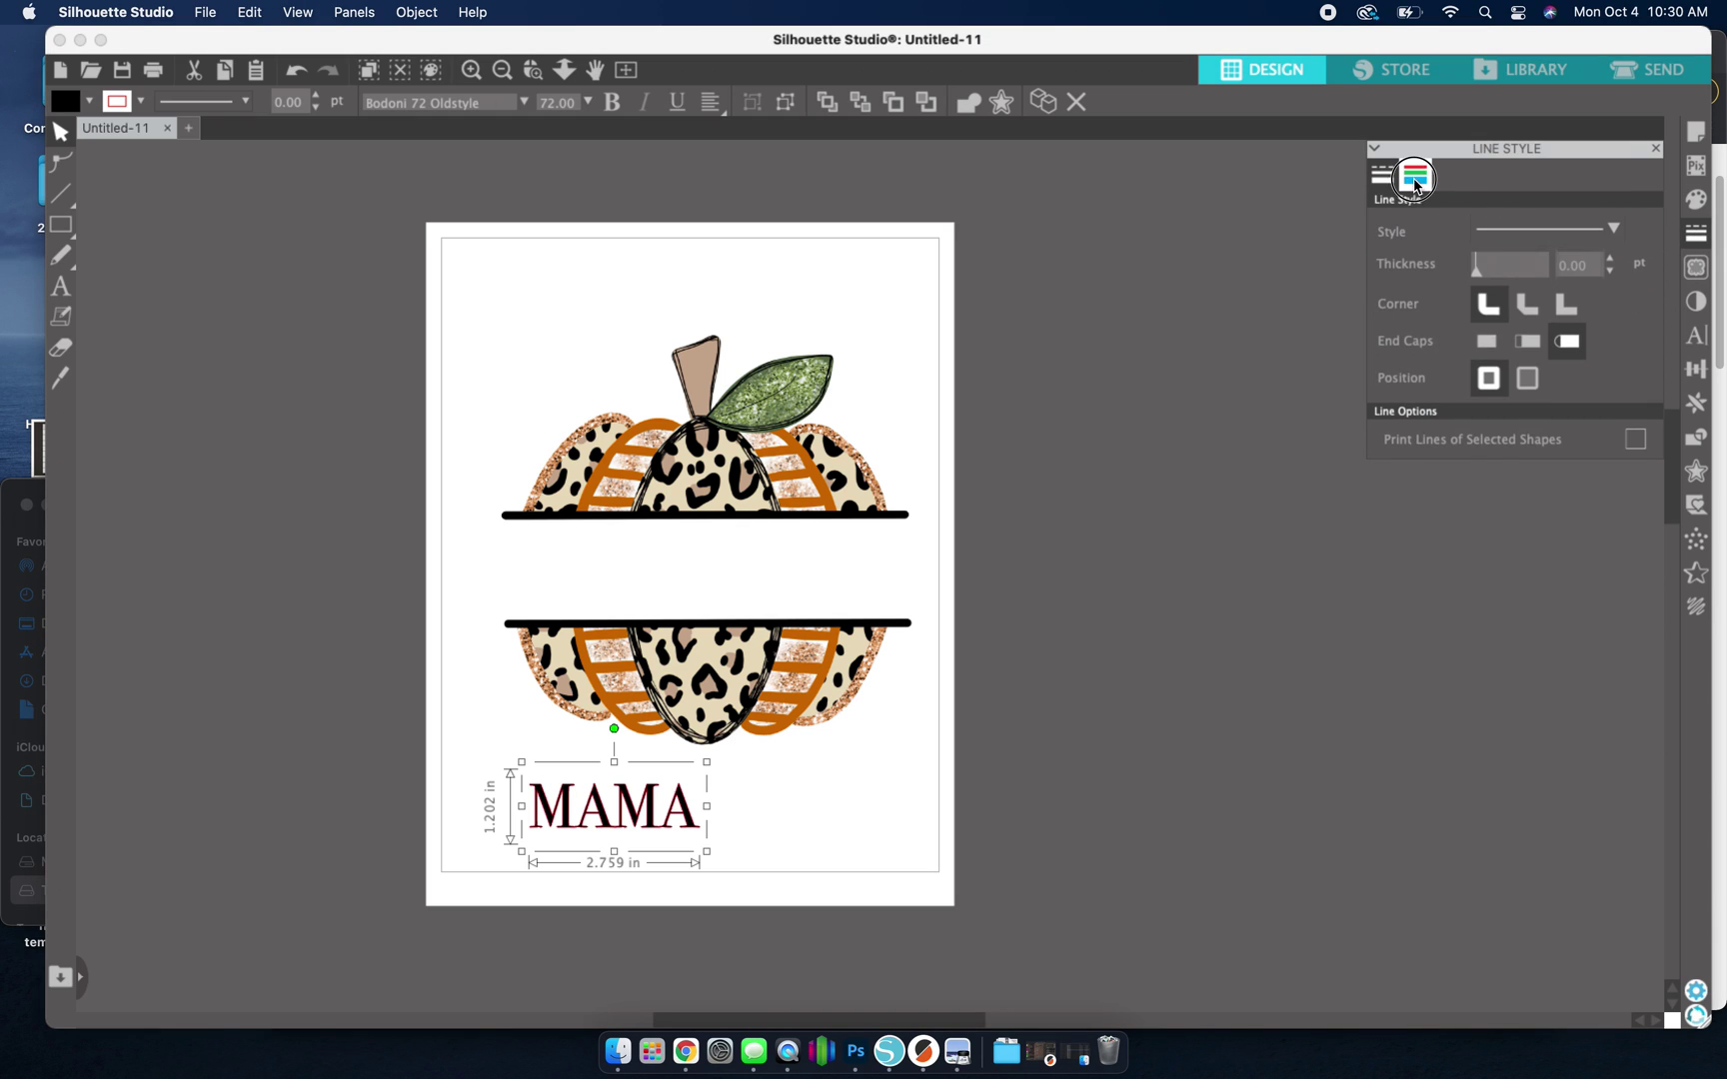
pyautogui.click(590, 859)
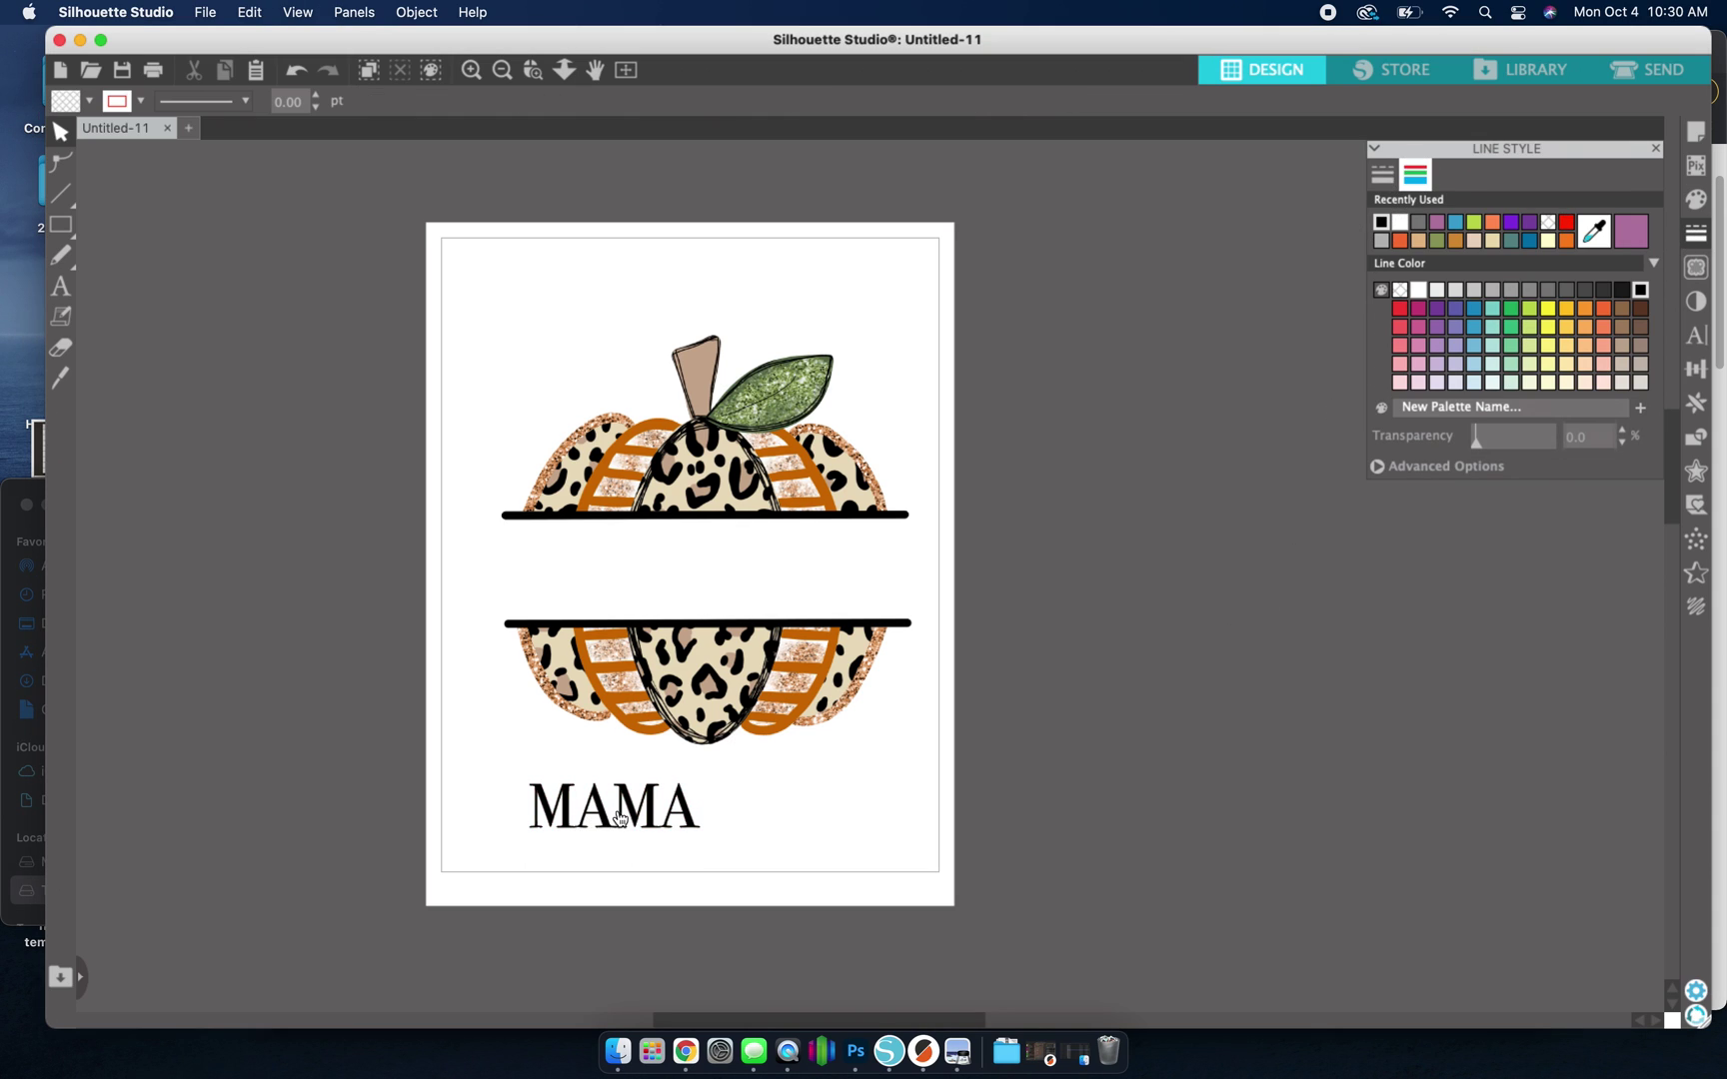
pyautogui.moveTo(619, 819); pyautogui.dragTo(695, 577)
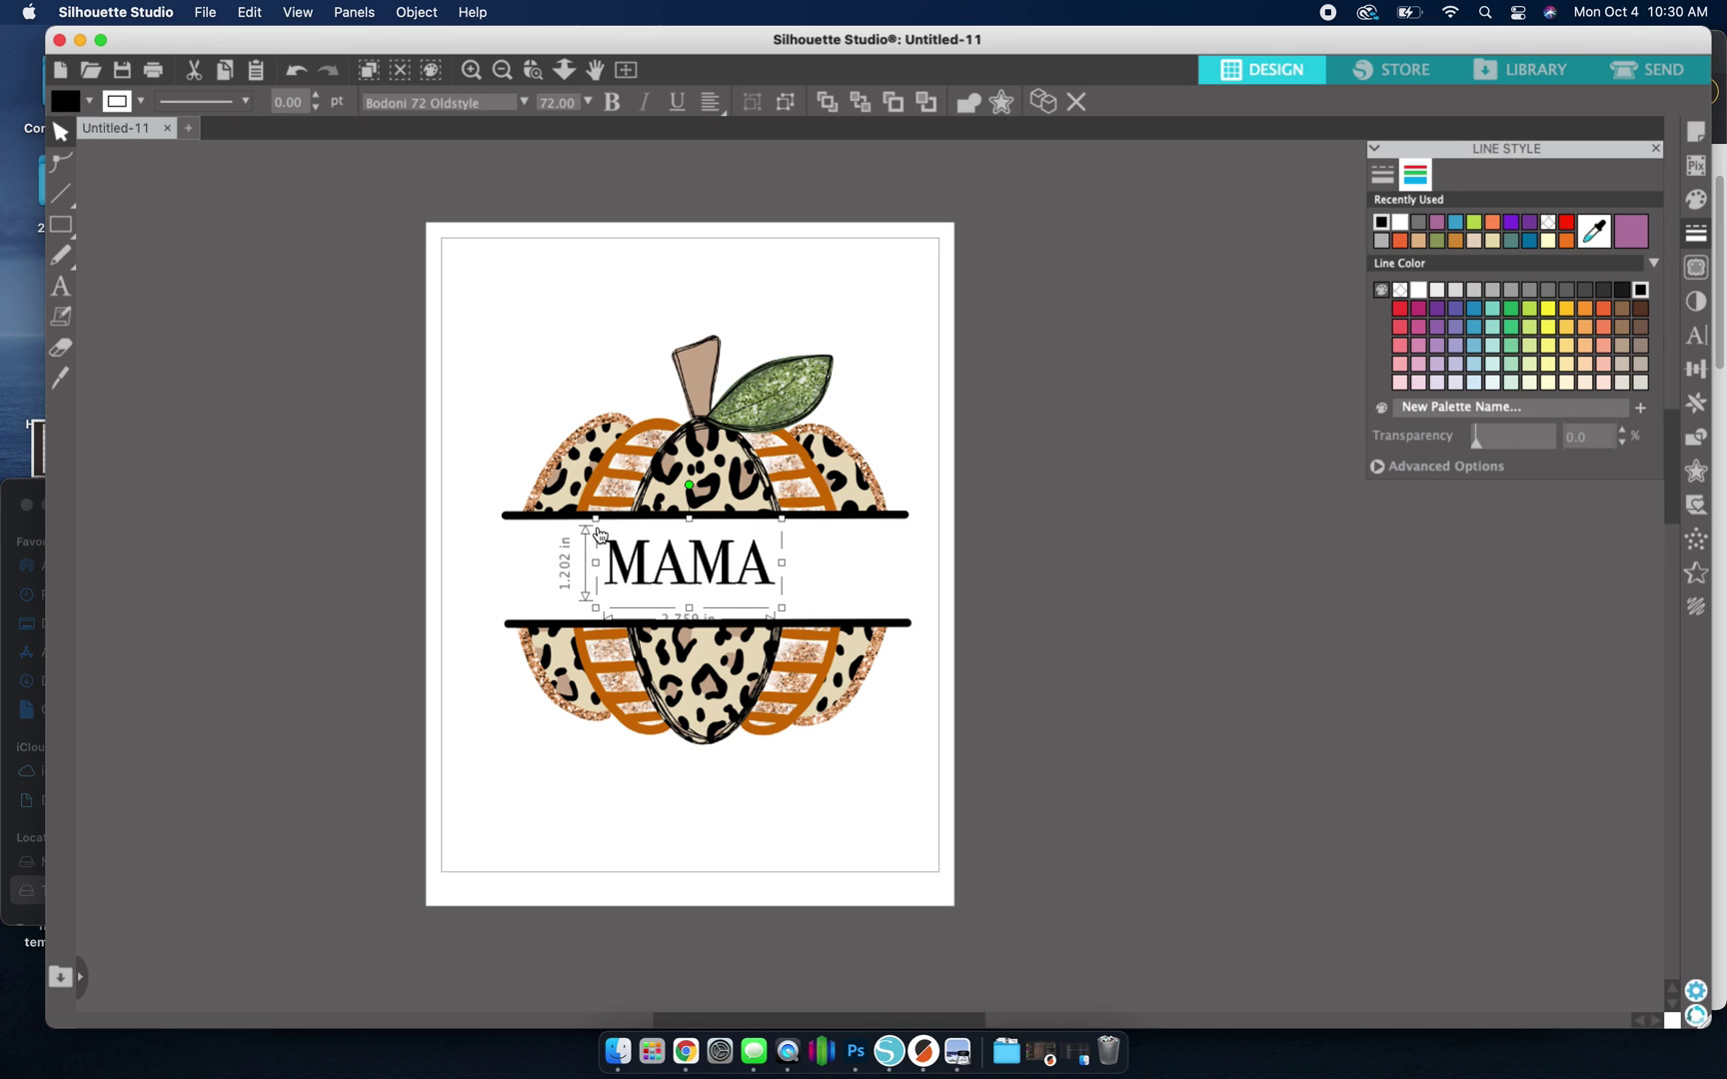
# Enlarge MAMA to fill the band between the bars and set character spacing to 125
pyautogui.moveTo(600, 534); pyautogui.dragTo(484, 472)
pyautogui.moveTo(690, 547); pyautogui.dragTo(730, 571)
pyautogui.moveTo(826, 633); pyautogui.dragTo(880, 660)
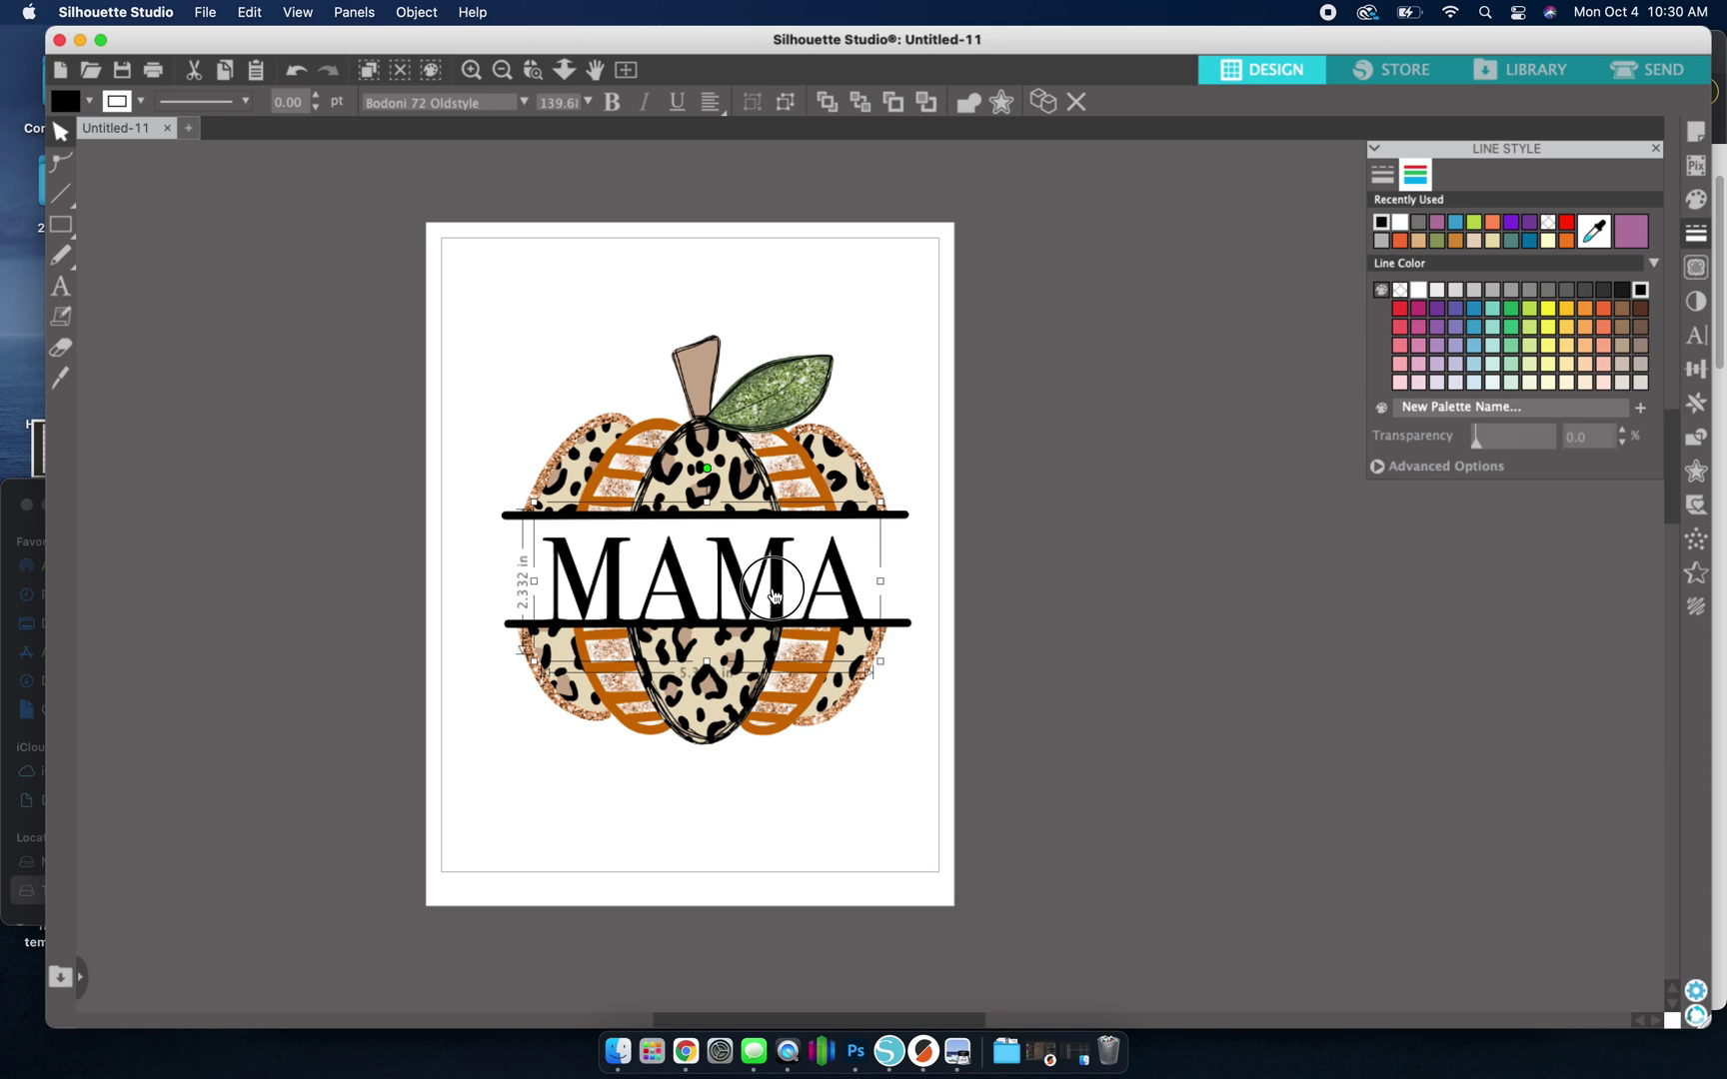
pyautogui.moveTo(772, 596); pyautogui.dragTo(775, 586)
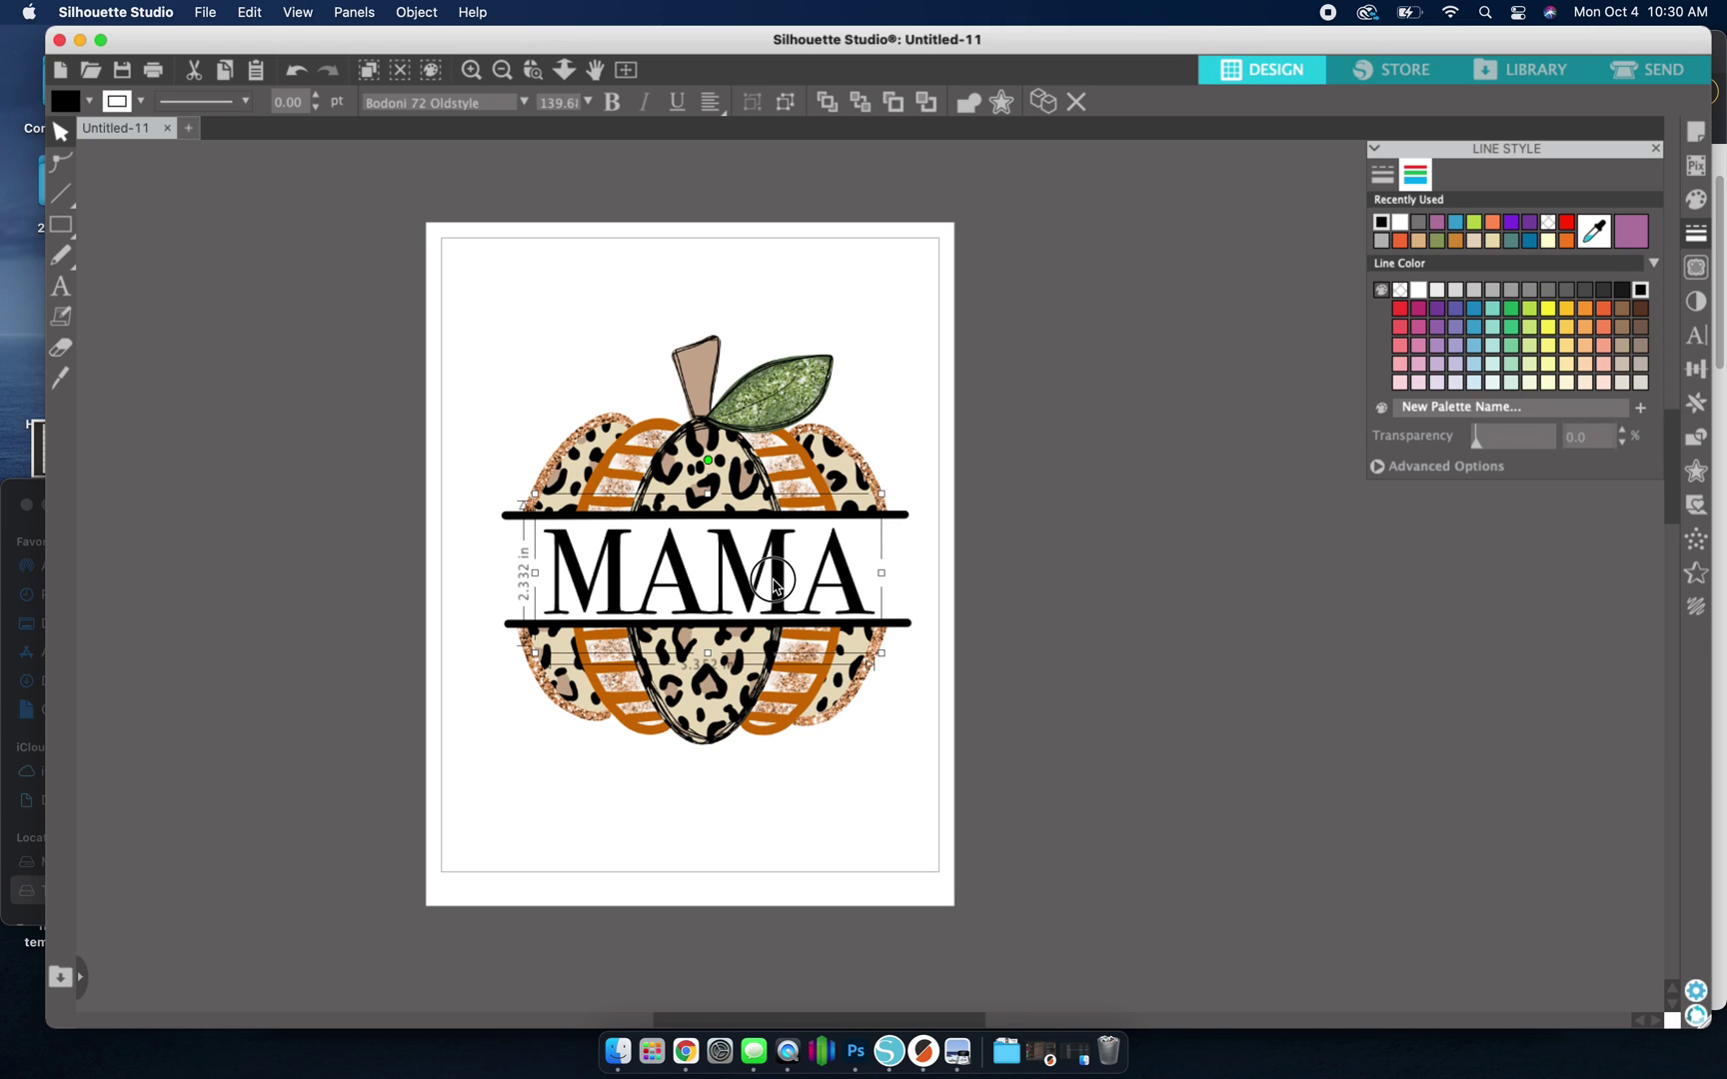
pyautogui.click(1699, 328)
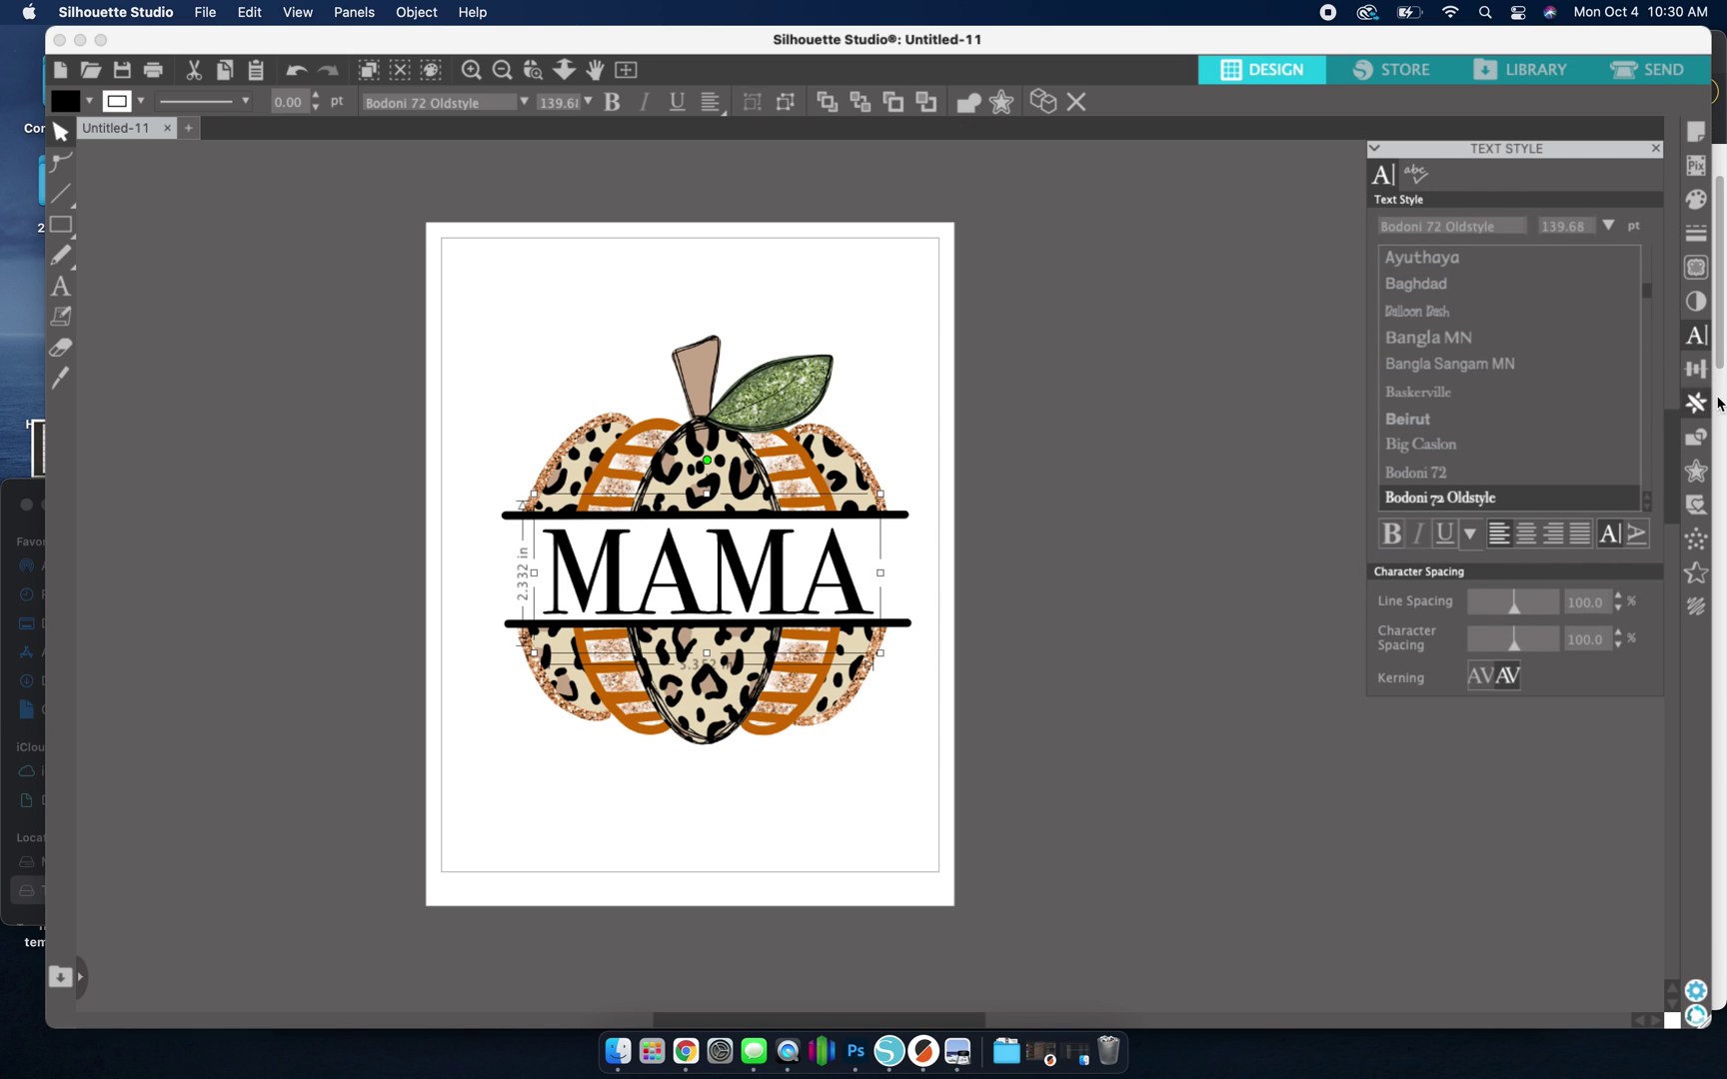
pyautogui.moveTo(1523, 653); pyautogui.dragTo(1526, 650)
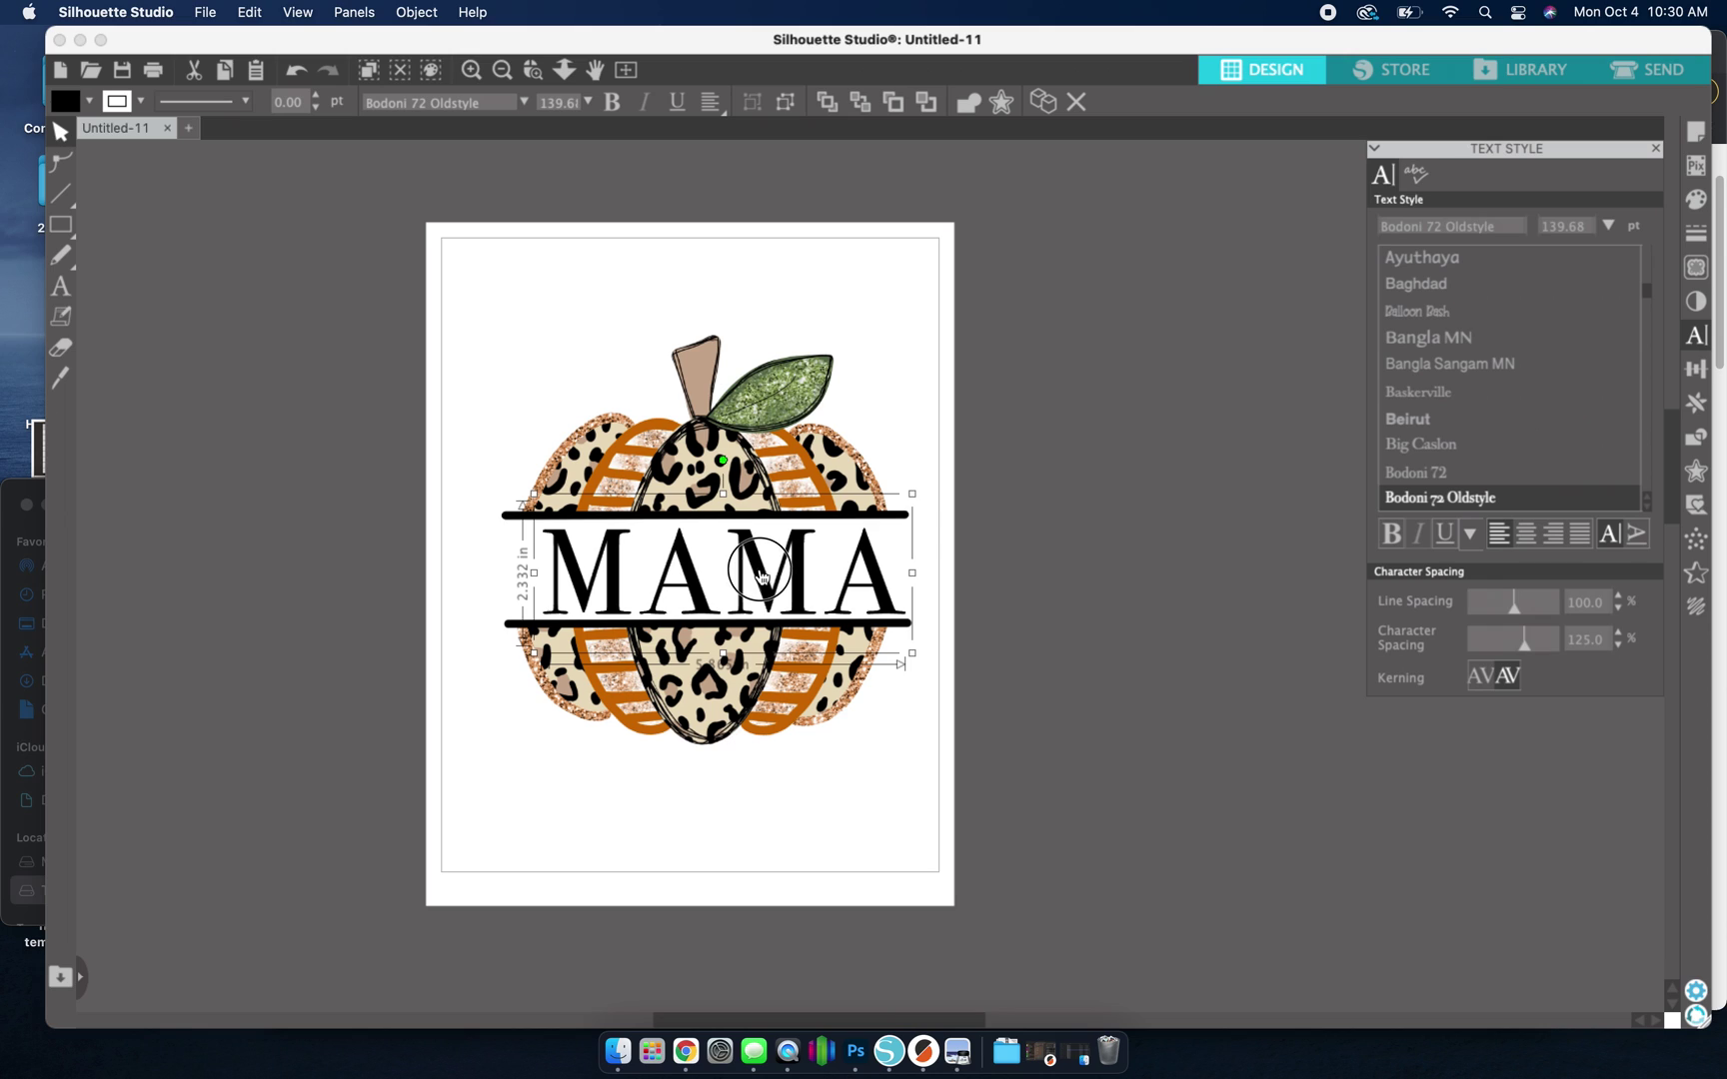
pyautogui.moveTo(762, 574); pyautogui.dragTo(748, 575)
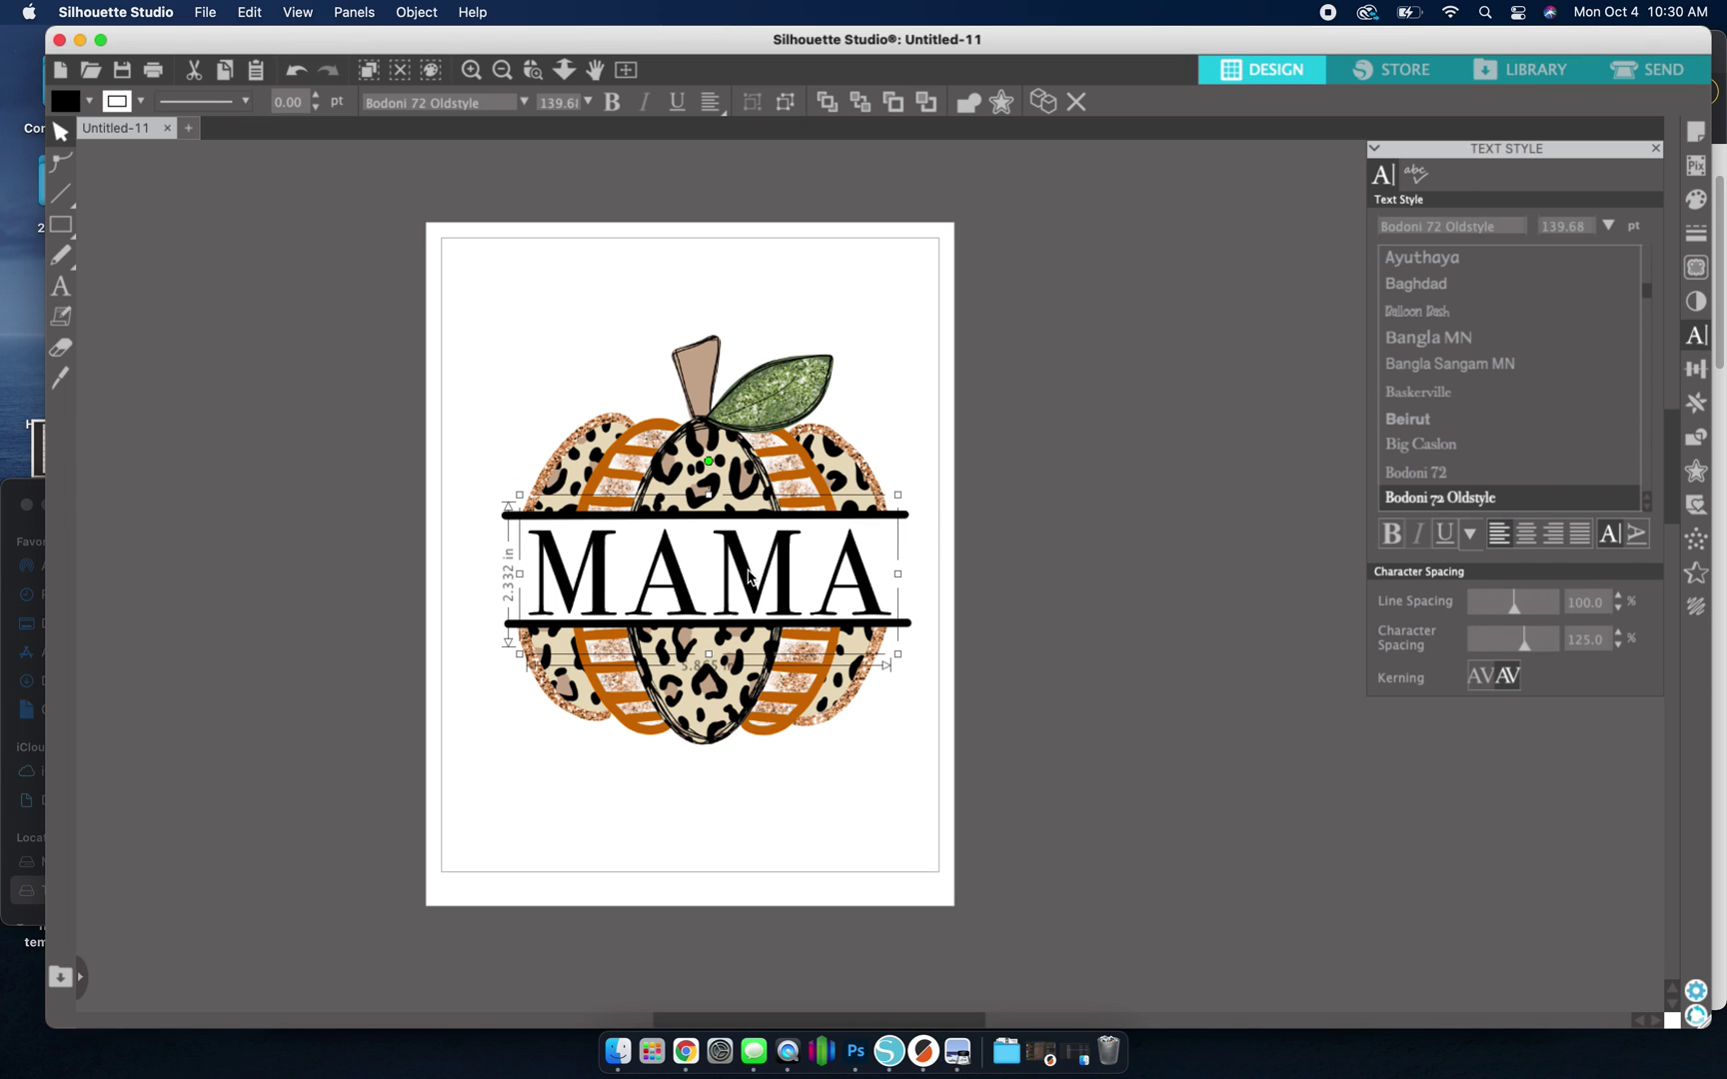
# Group MAMA with the pumpkin and move the group higher on the page
pyautogui.click(422, 430)
pyautogui.click(532, 354)
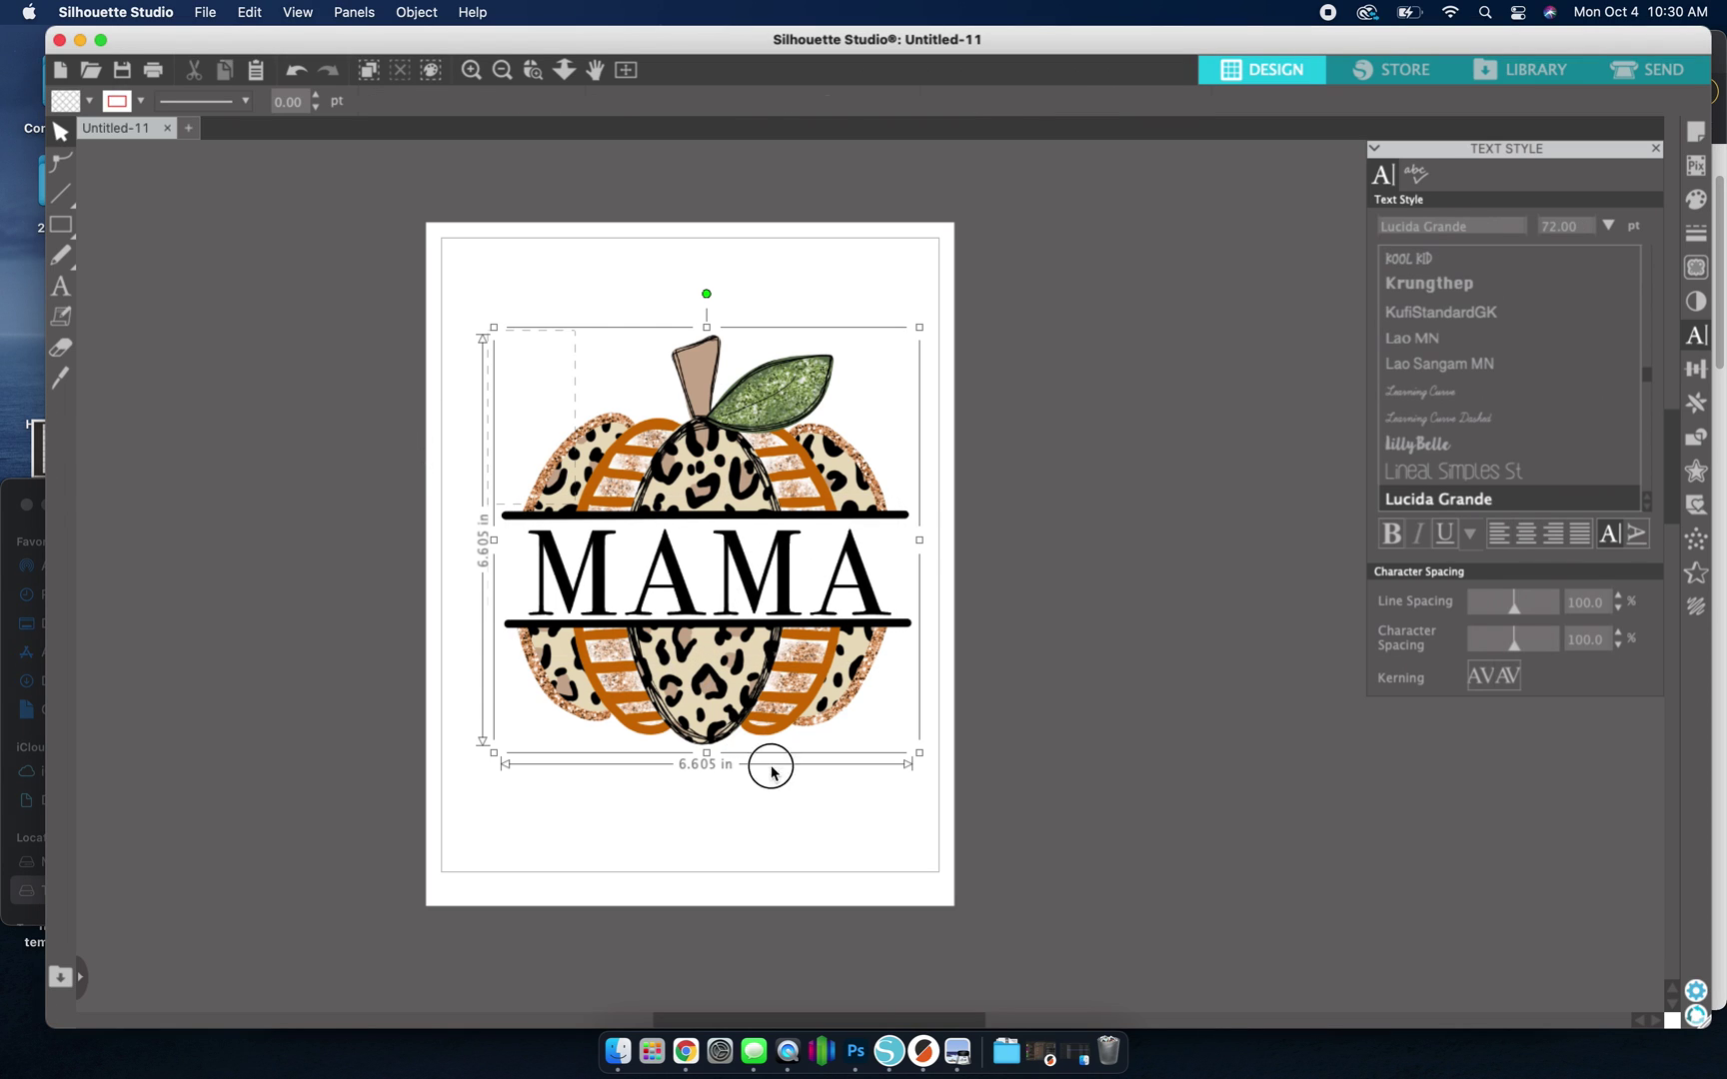
pyautogui.rightClick(770, 679)
pyautogui.scroll(-3, 827, 893)
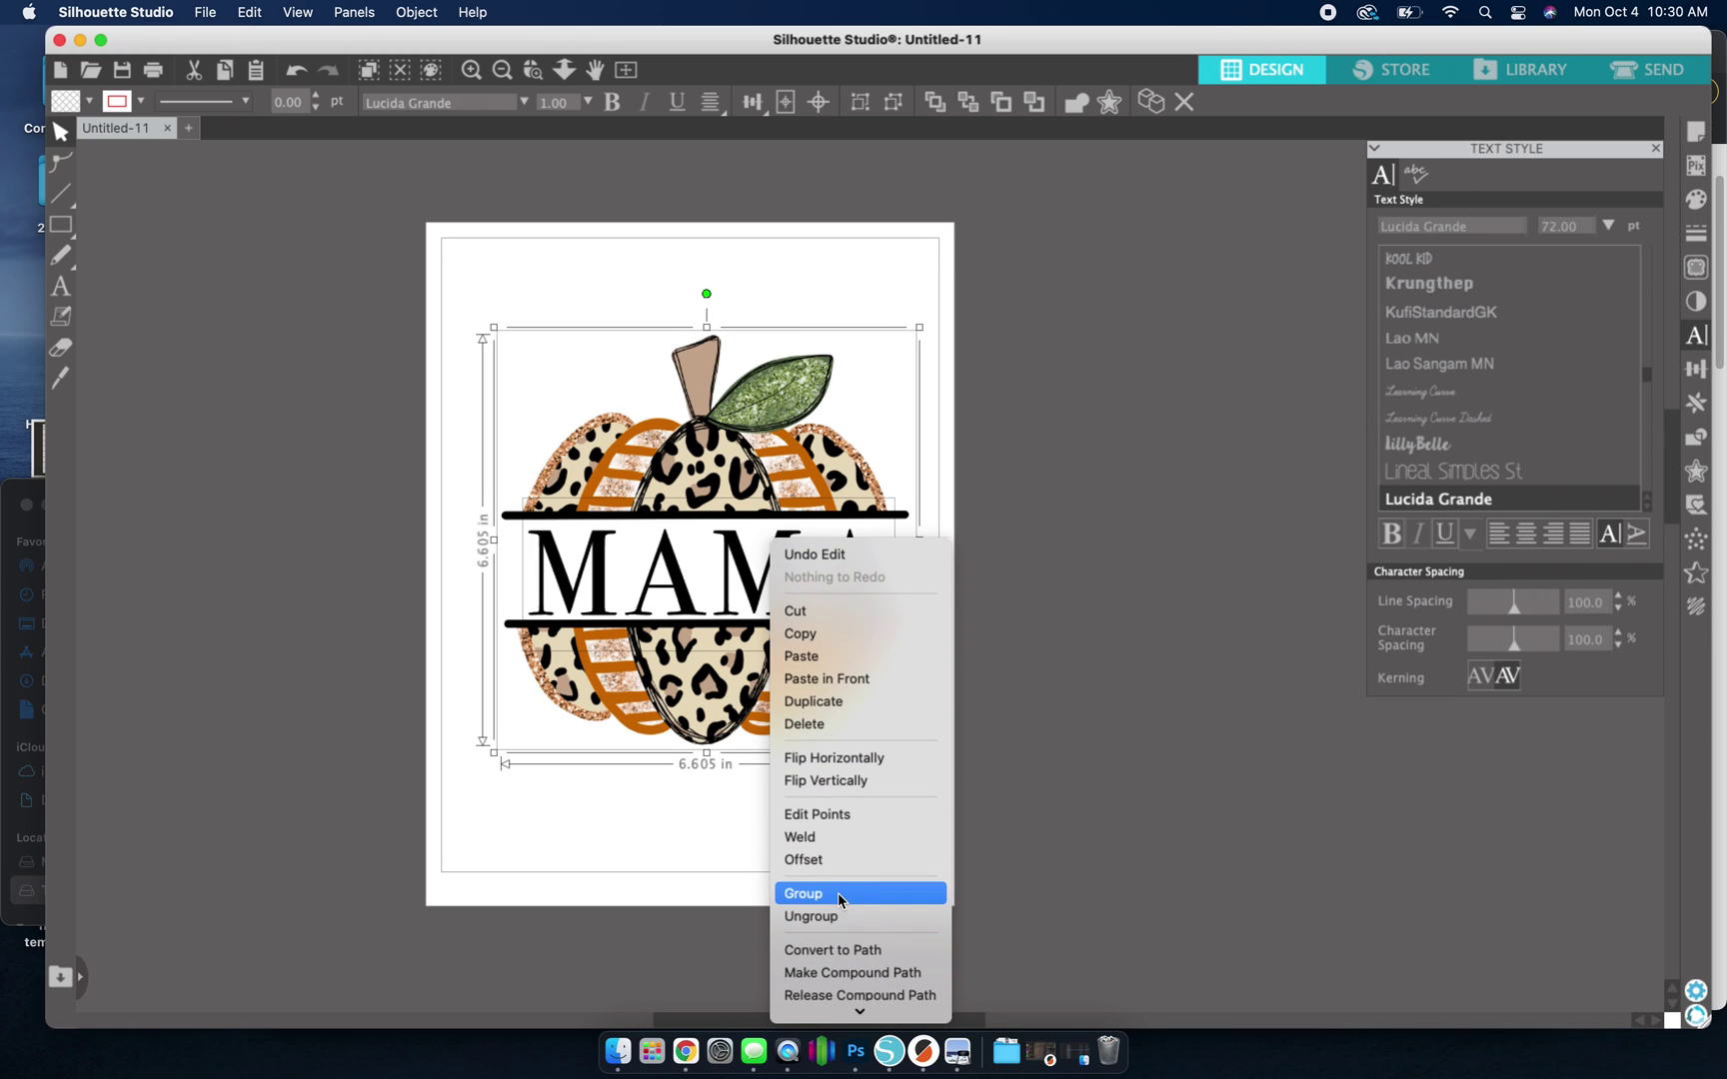
pyautogui.click(829, 890)
pyautogui.moveTo(721, 700); pyautogui.dragTo(724, 628)
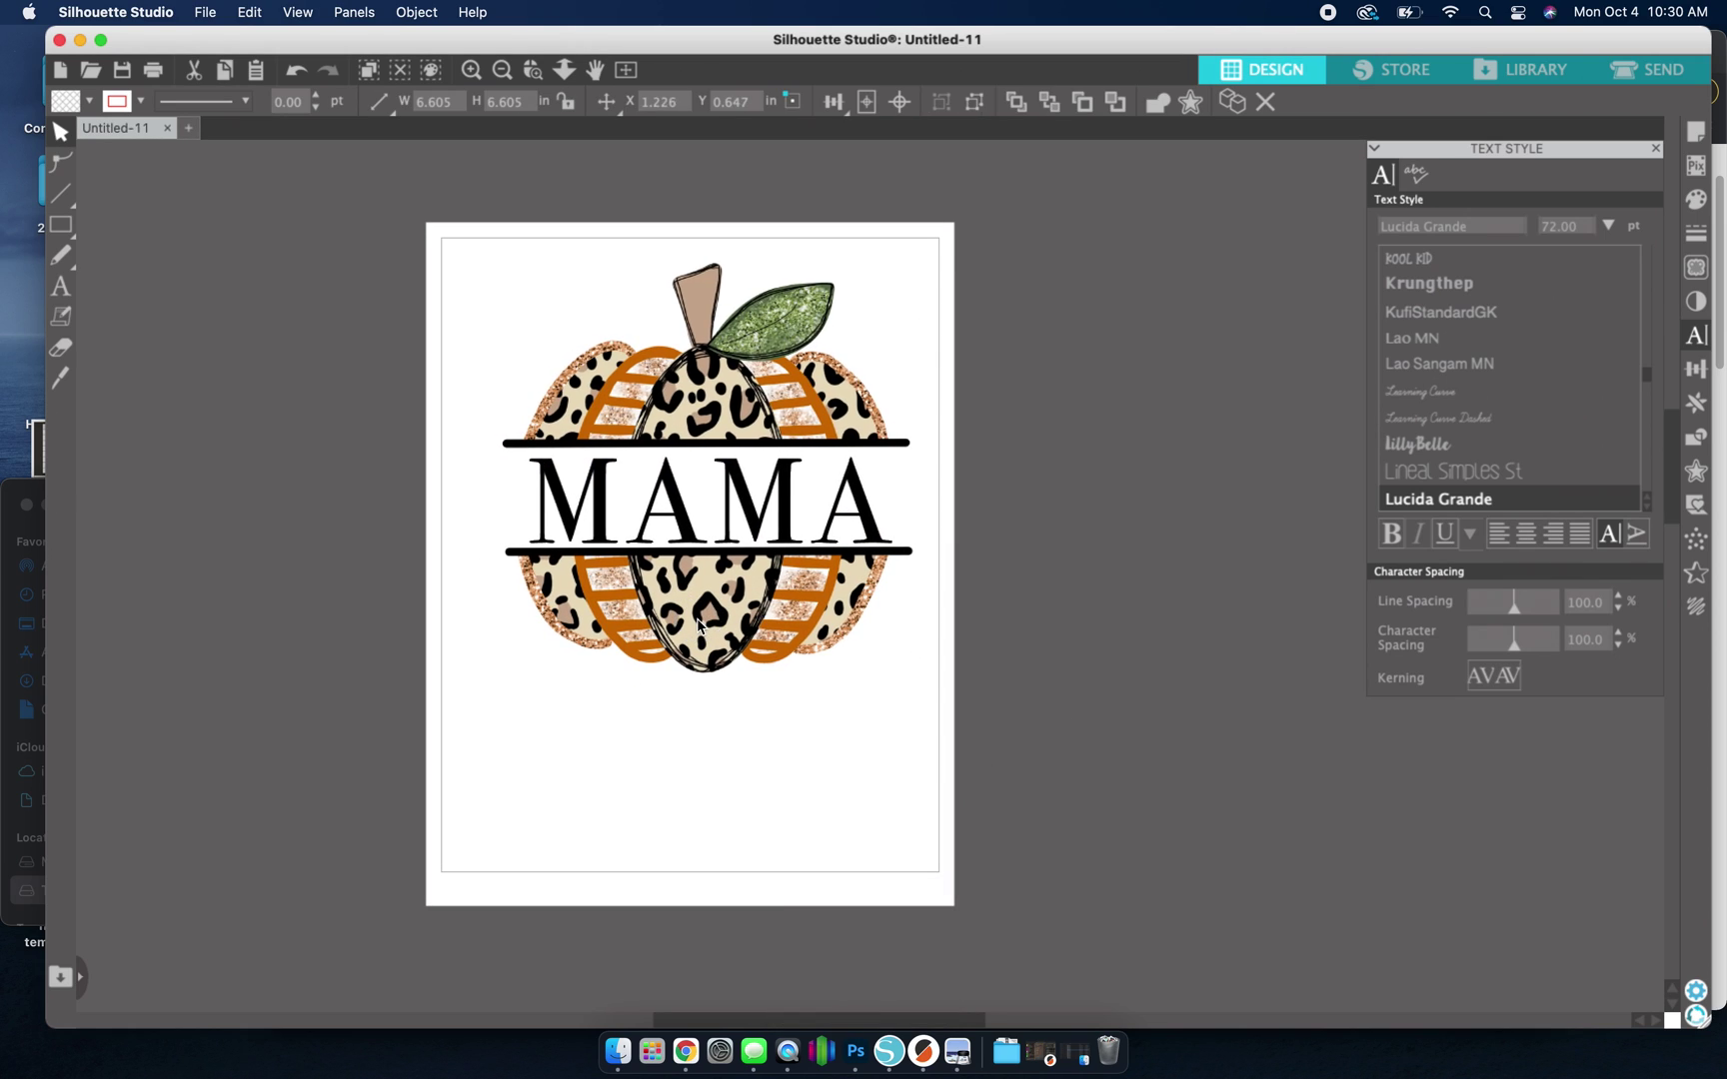
# Type the three lowercase first names in a text box at the page's lower left
pyautogui.click(60, 287)
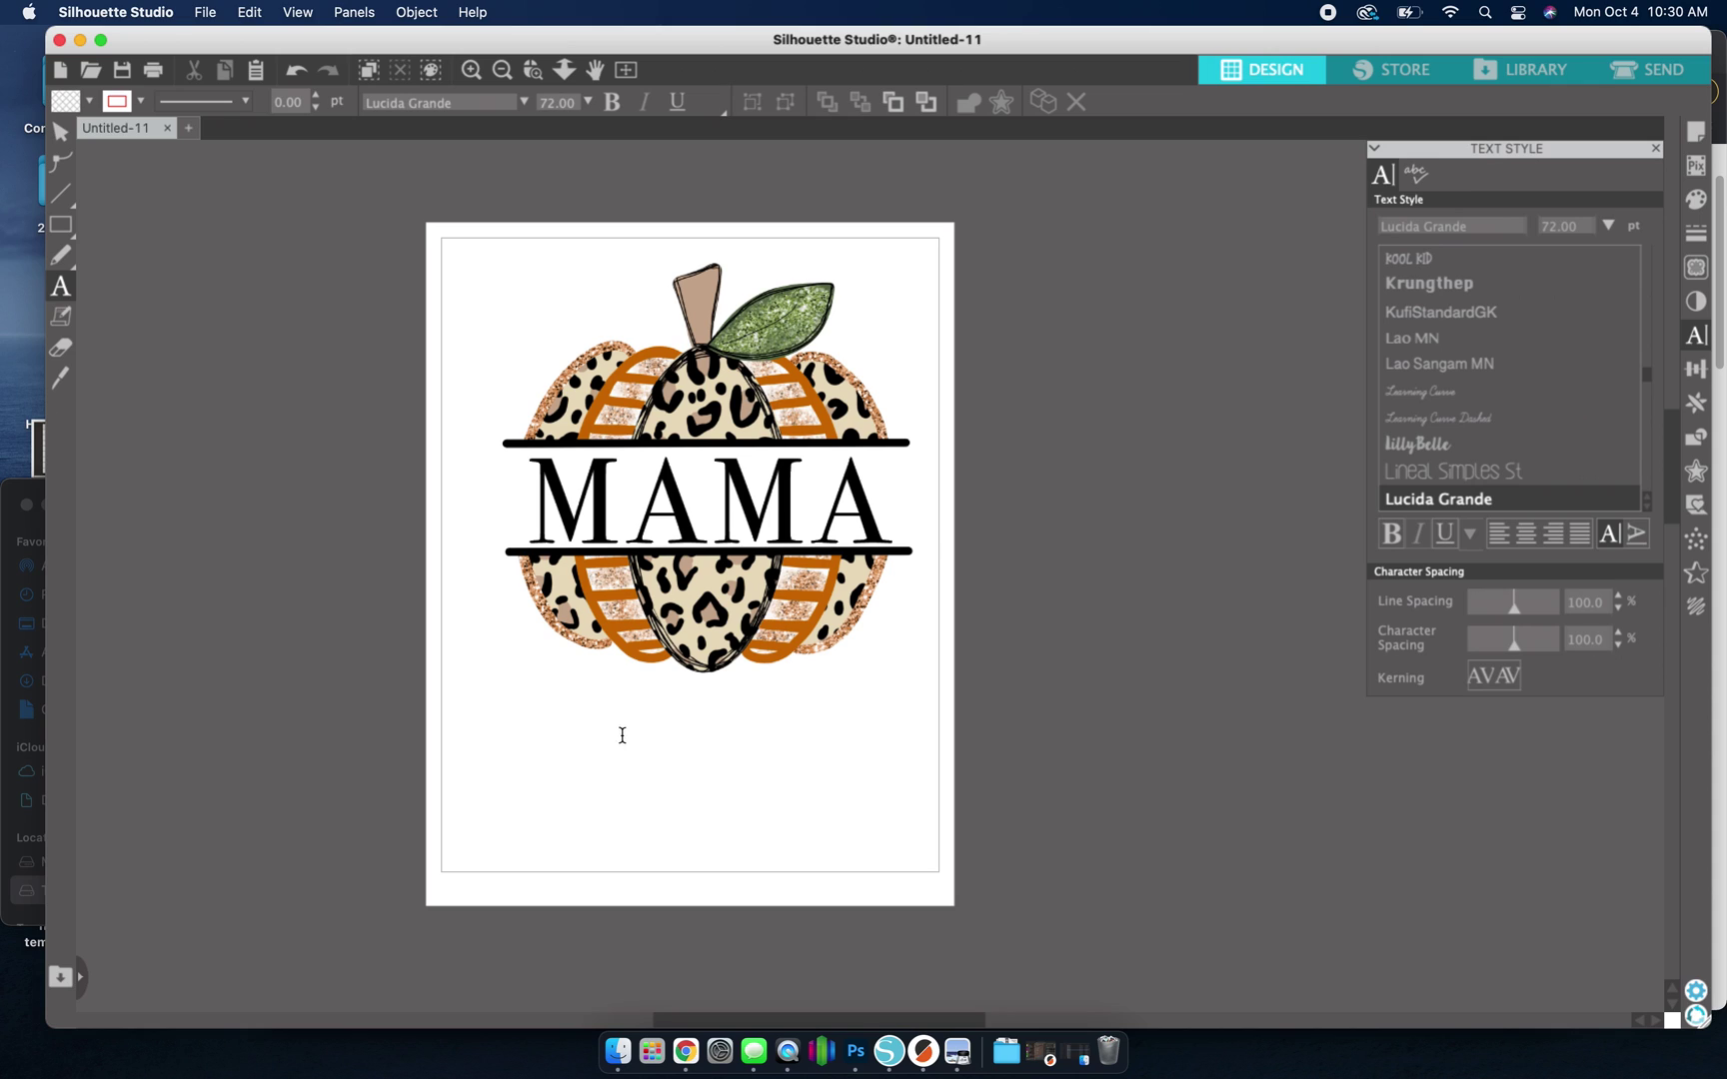
pyautogui.click(485, 779)
pyautogui.write('TO')
pyautogui.press('BackSpace')
pyautogui.press('BackSpace')
pyautogui.write('tori')
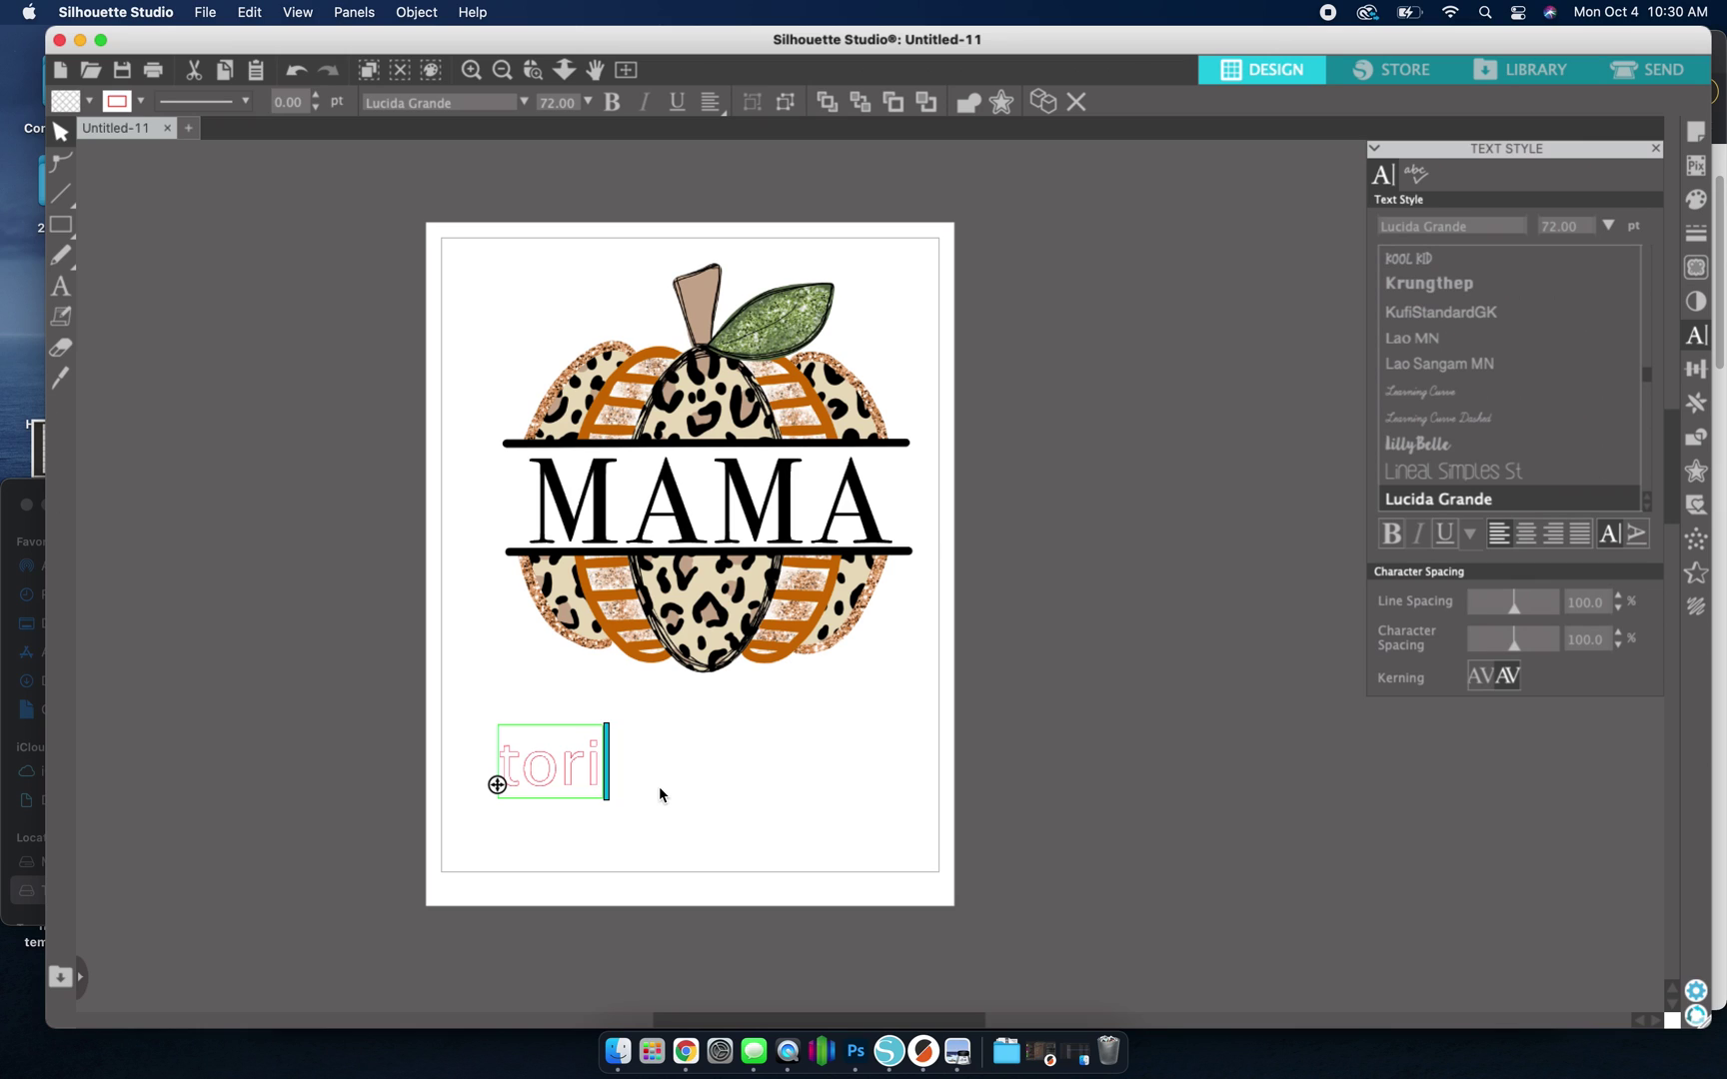
pyautogui.write(' leah keri')
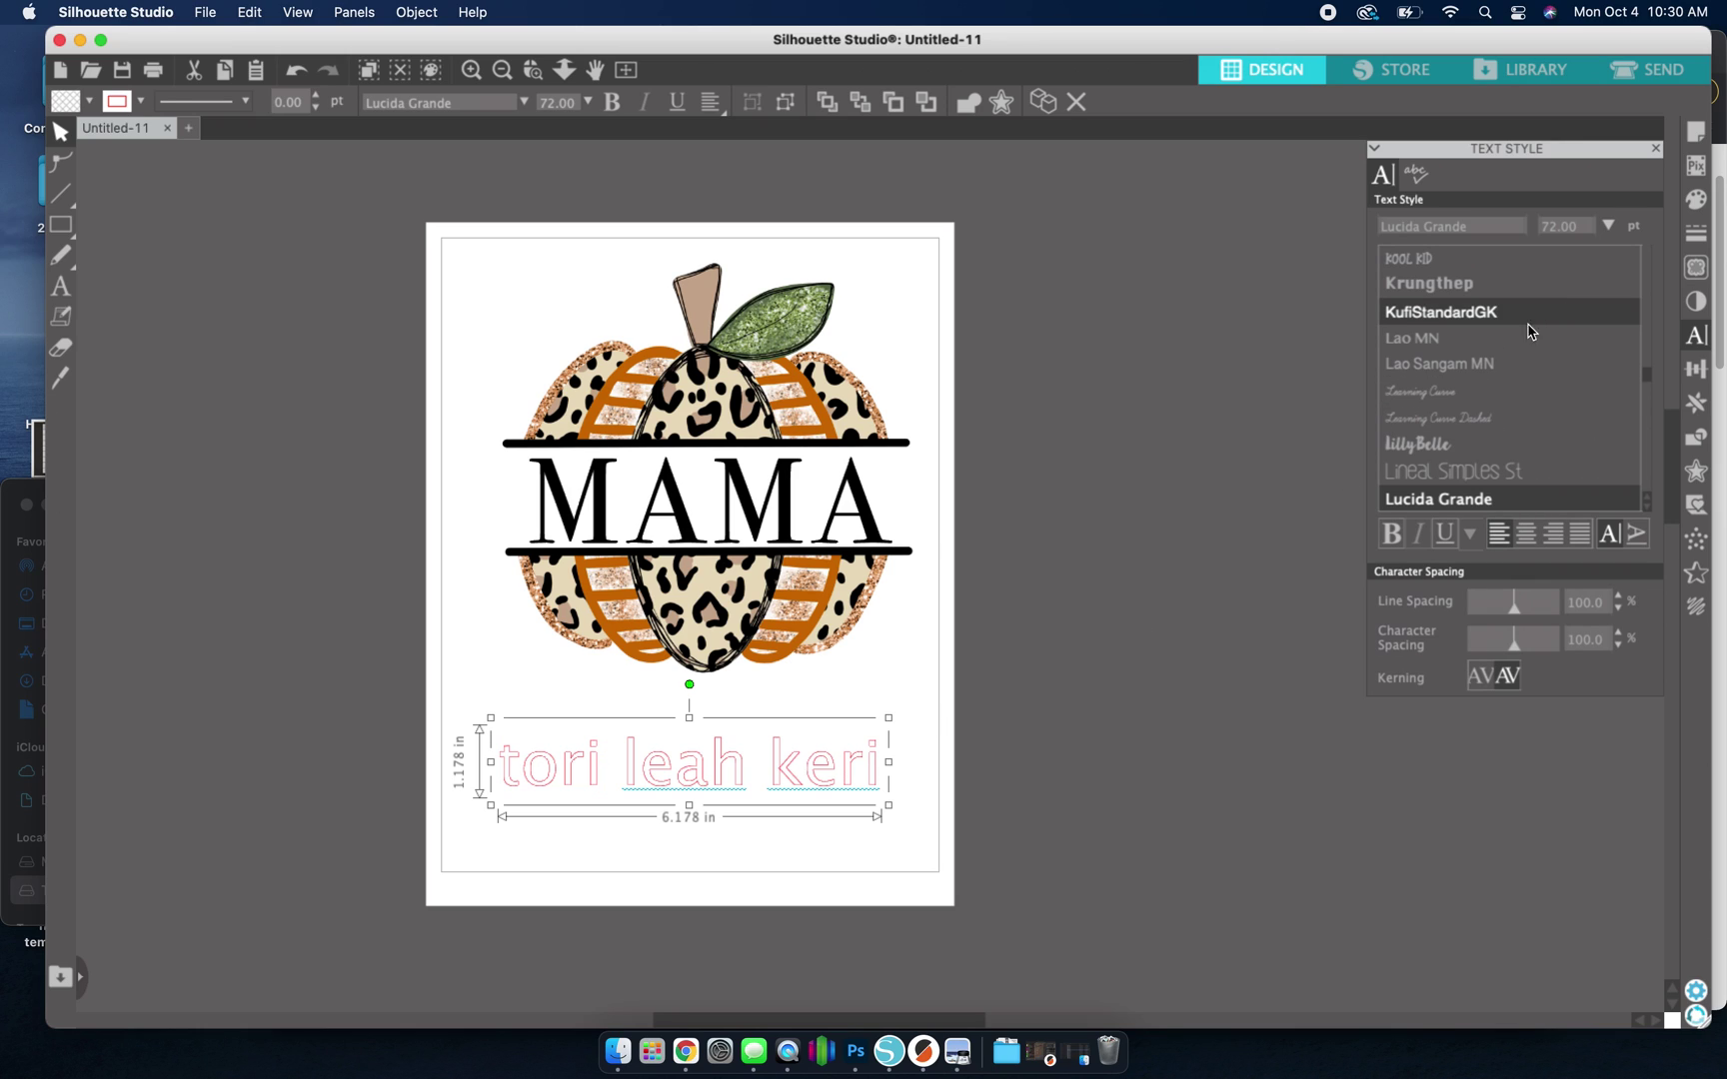
# Apply the I Love Glitter script font to the names, then check the shirt reference image
pyautogui.moveTo(1649, 380); pyautogui.dragTo(1649, 363)
pyautogui.scroll(5, 1526, 355)
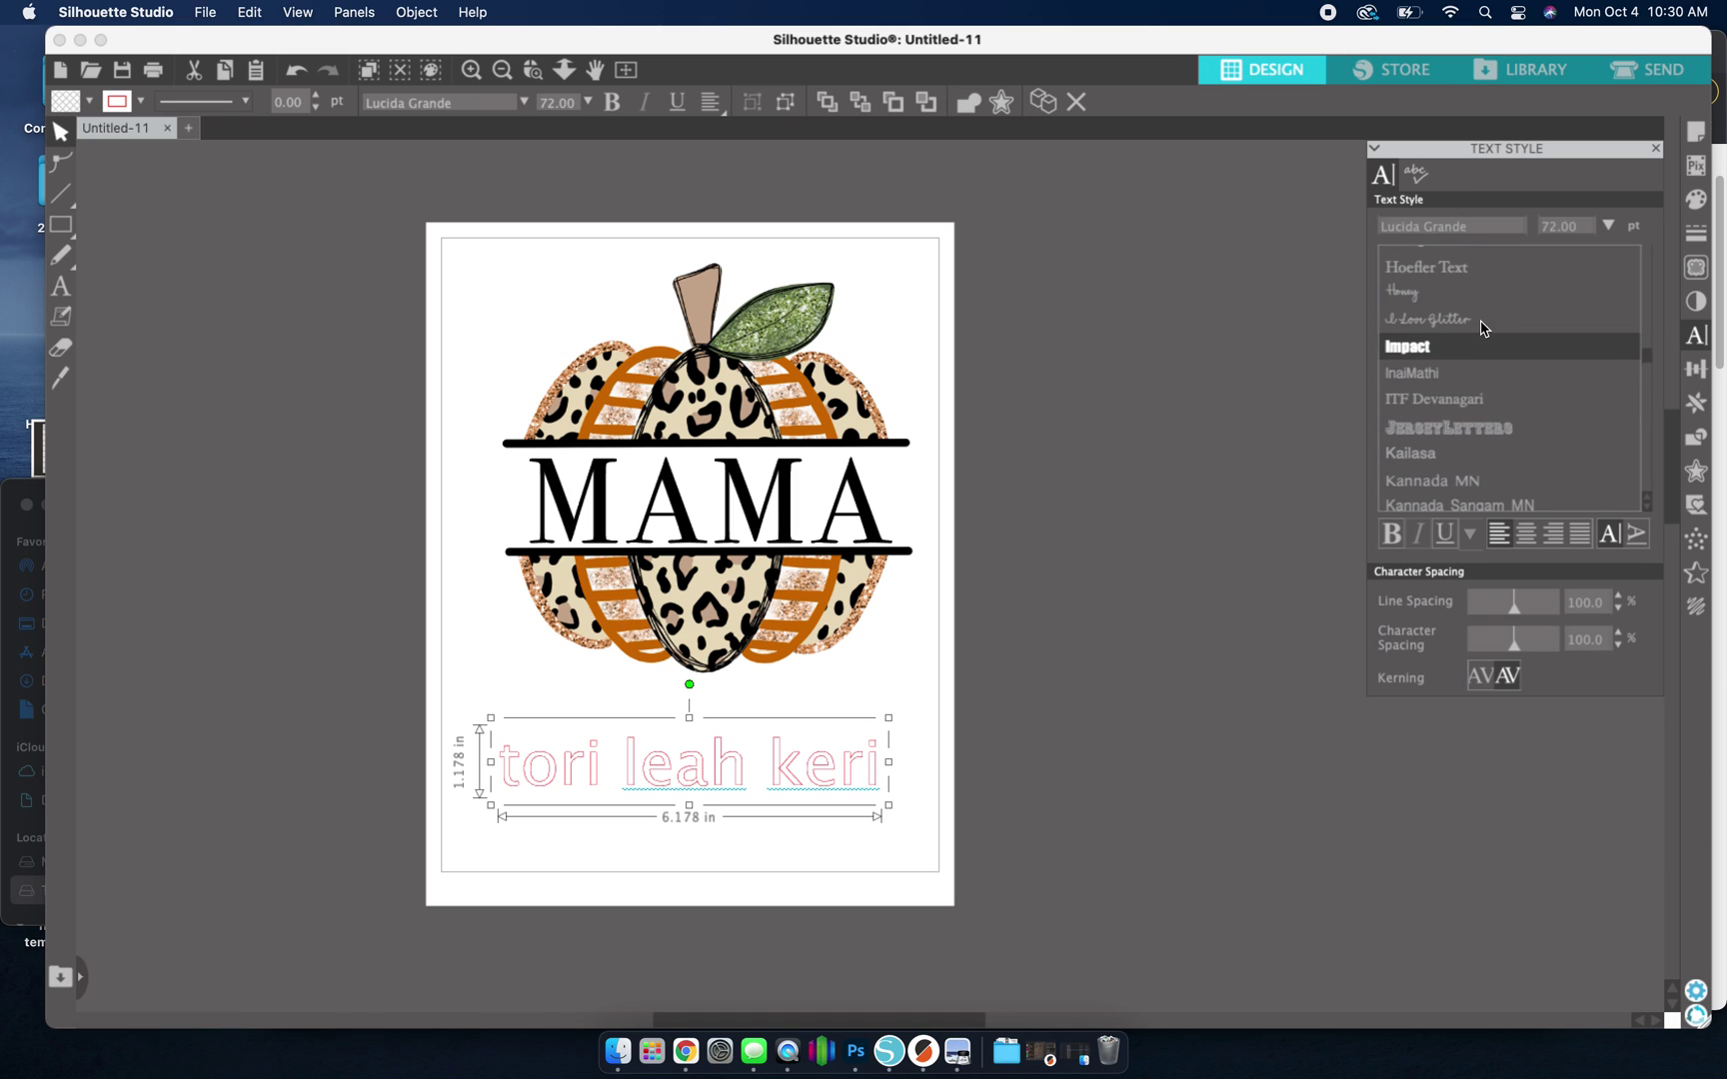
pyautogui.click(1473, 321)
pyautogui.click(1098, 650)
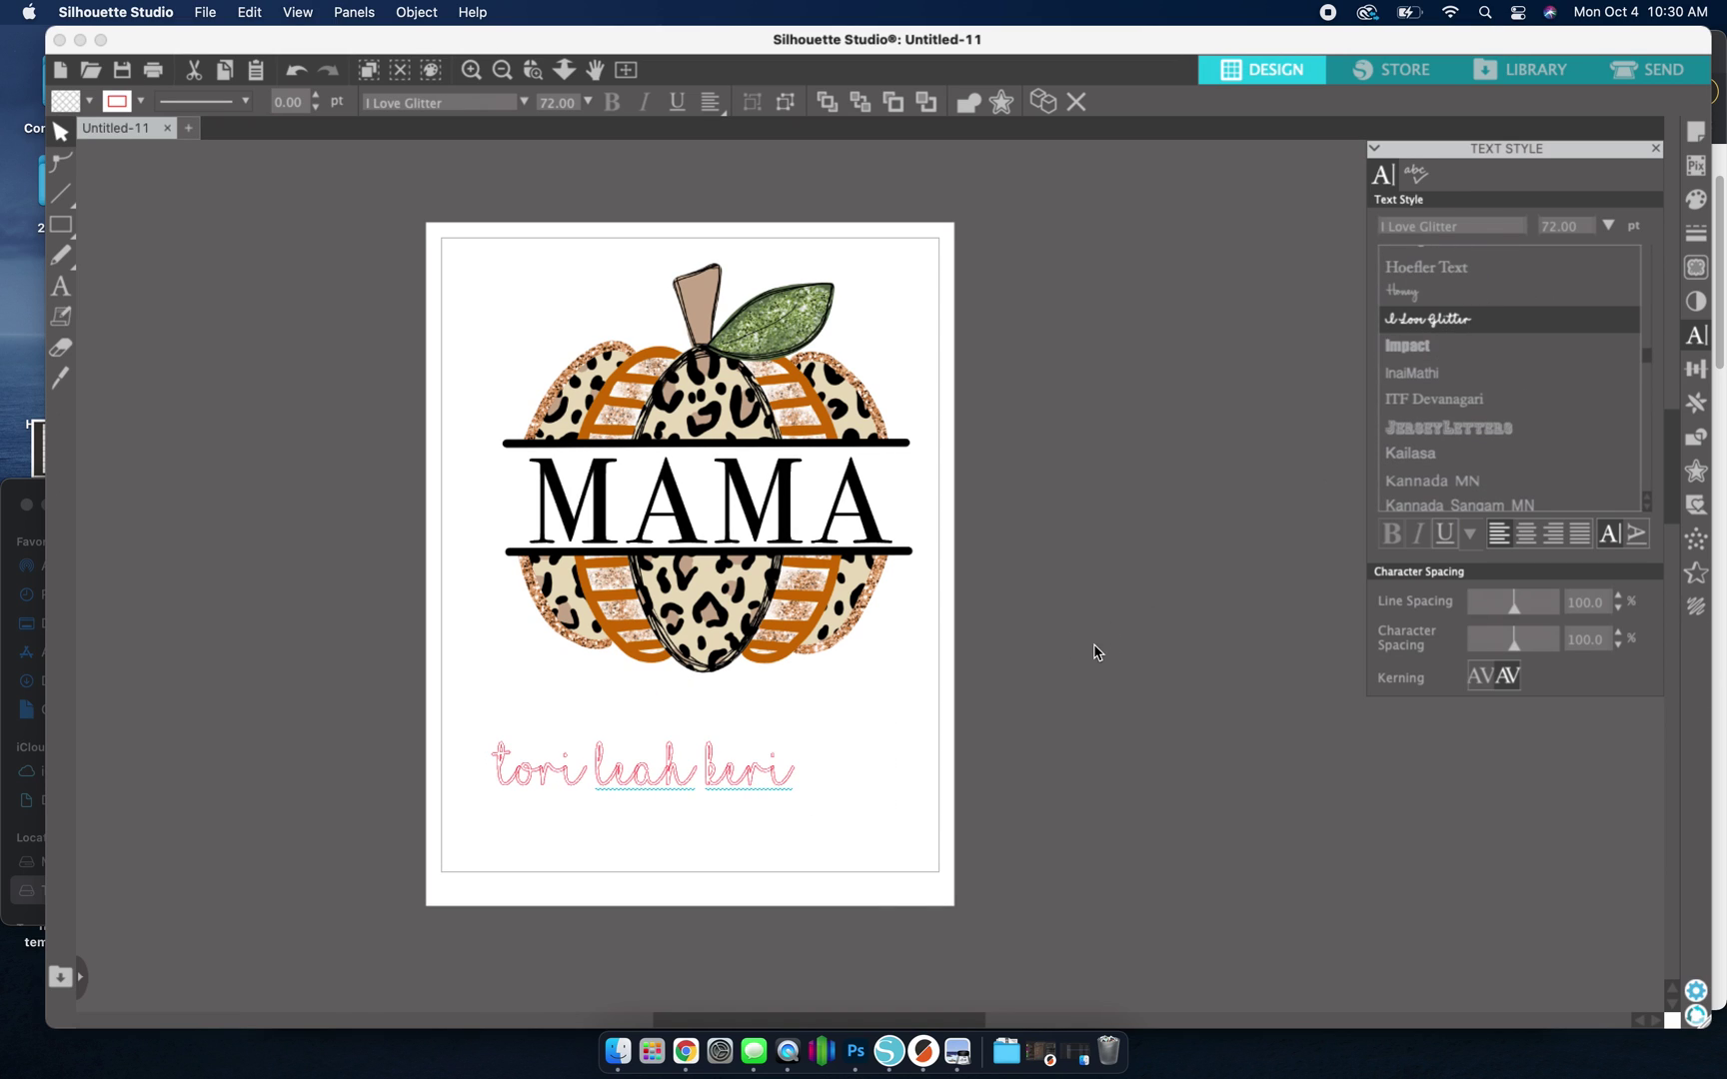
pyautogui.click(724, 782)
pyautogui.click(517, 806)
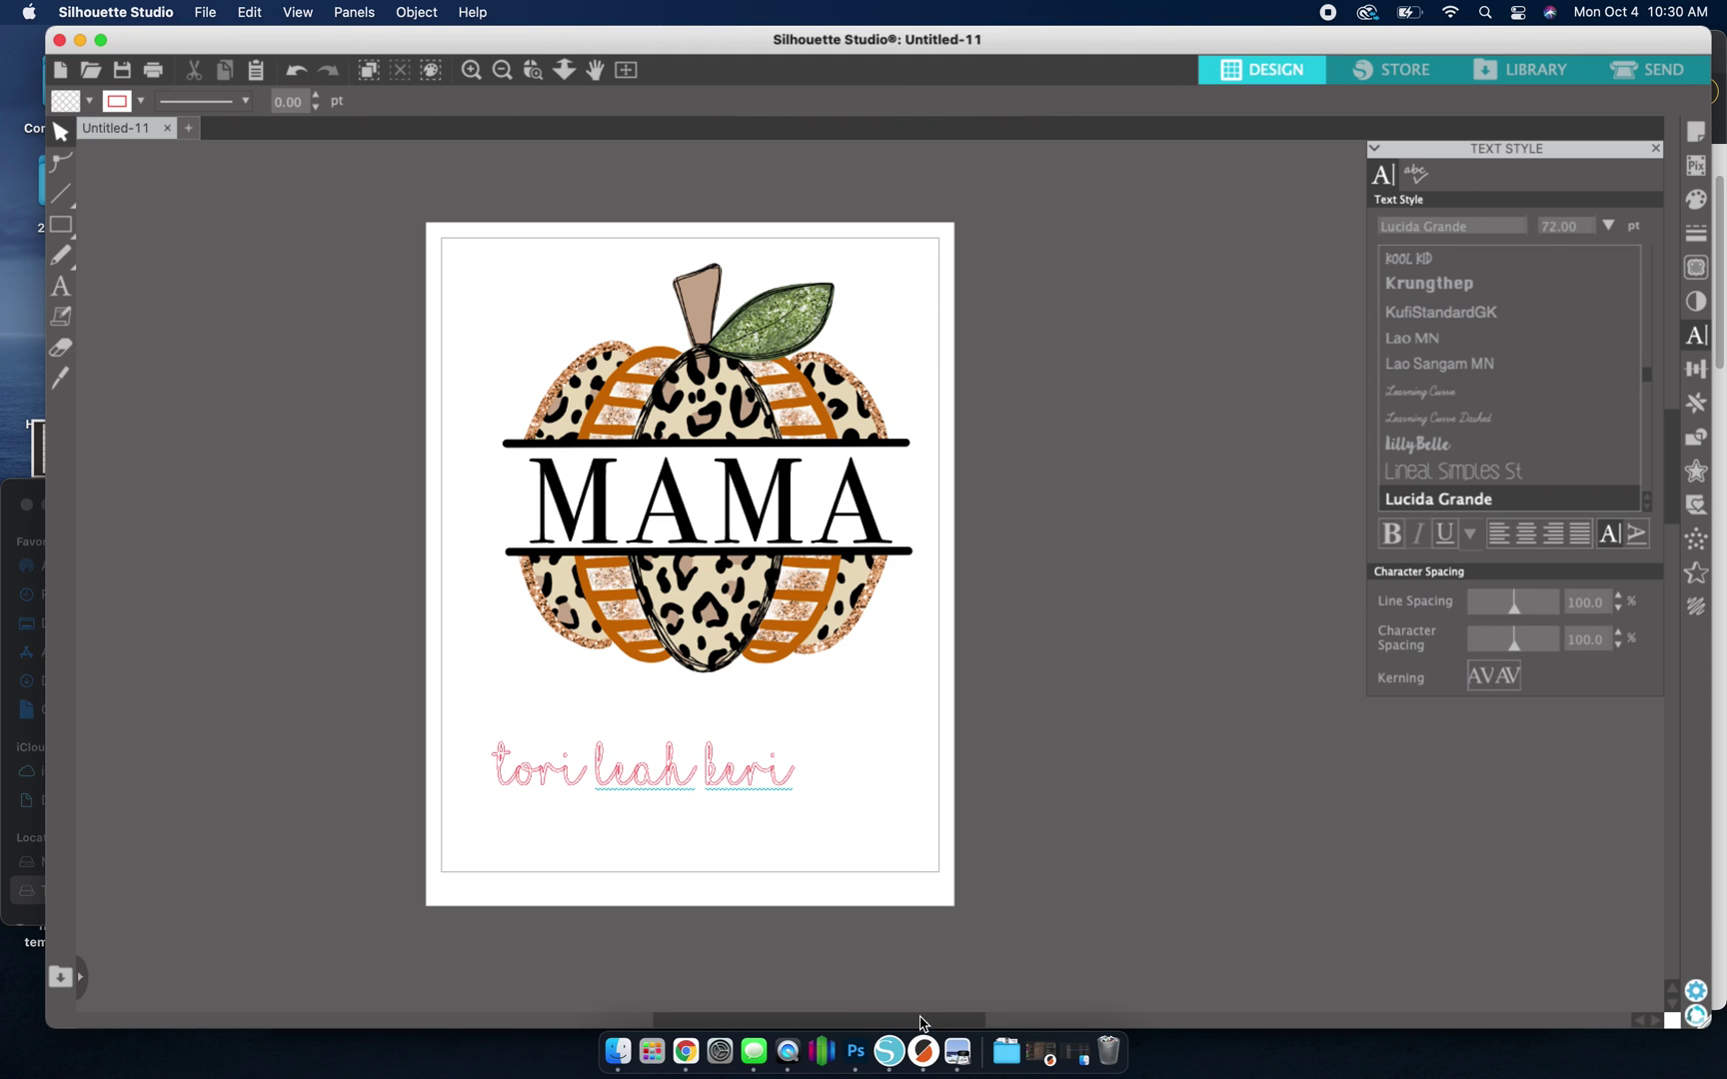
pyautogui.click(956, 1050)
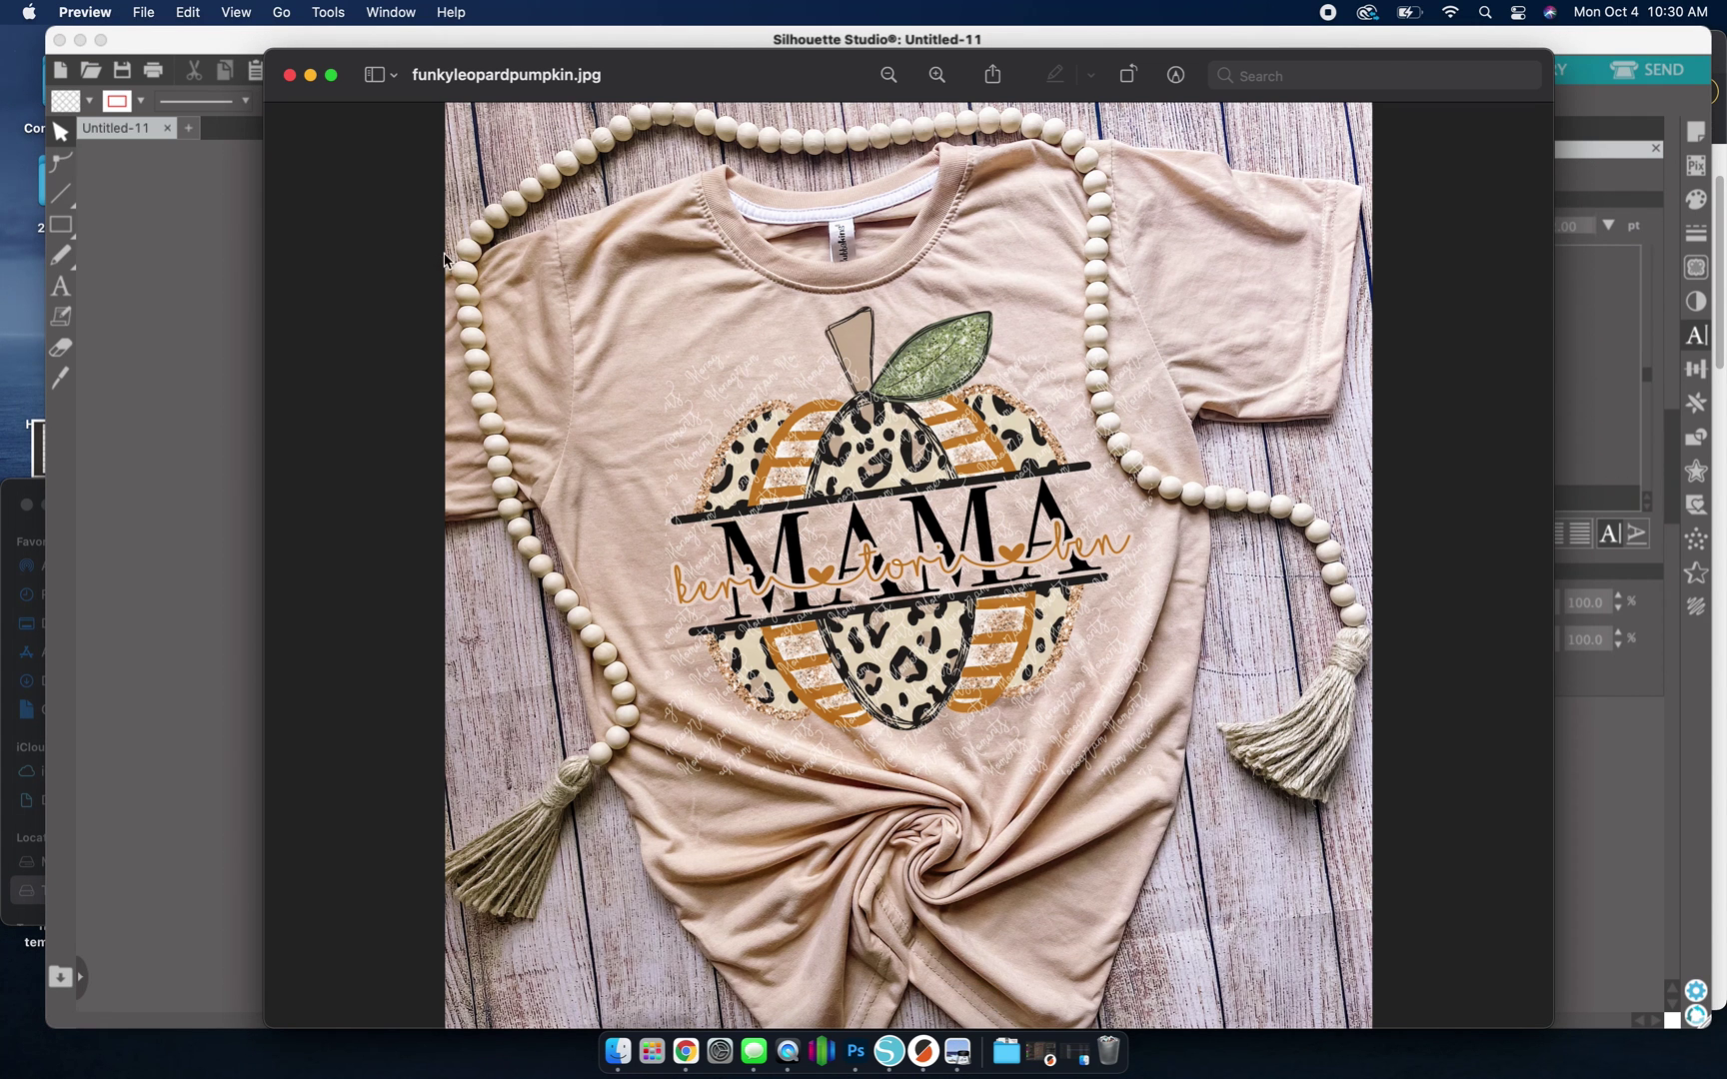
pyautogui.click(311, 78)
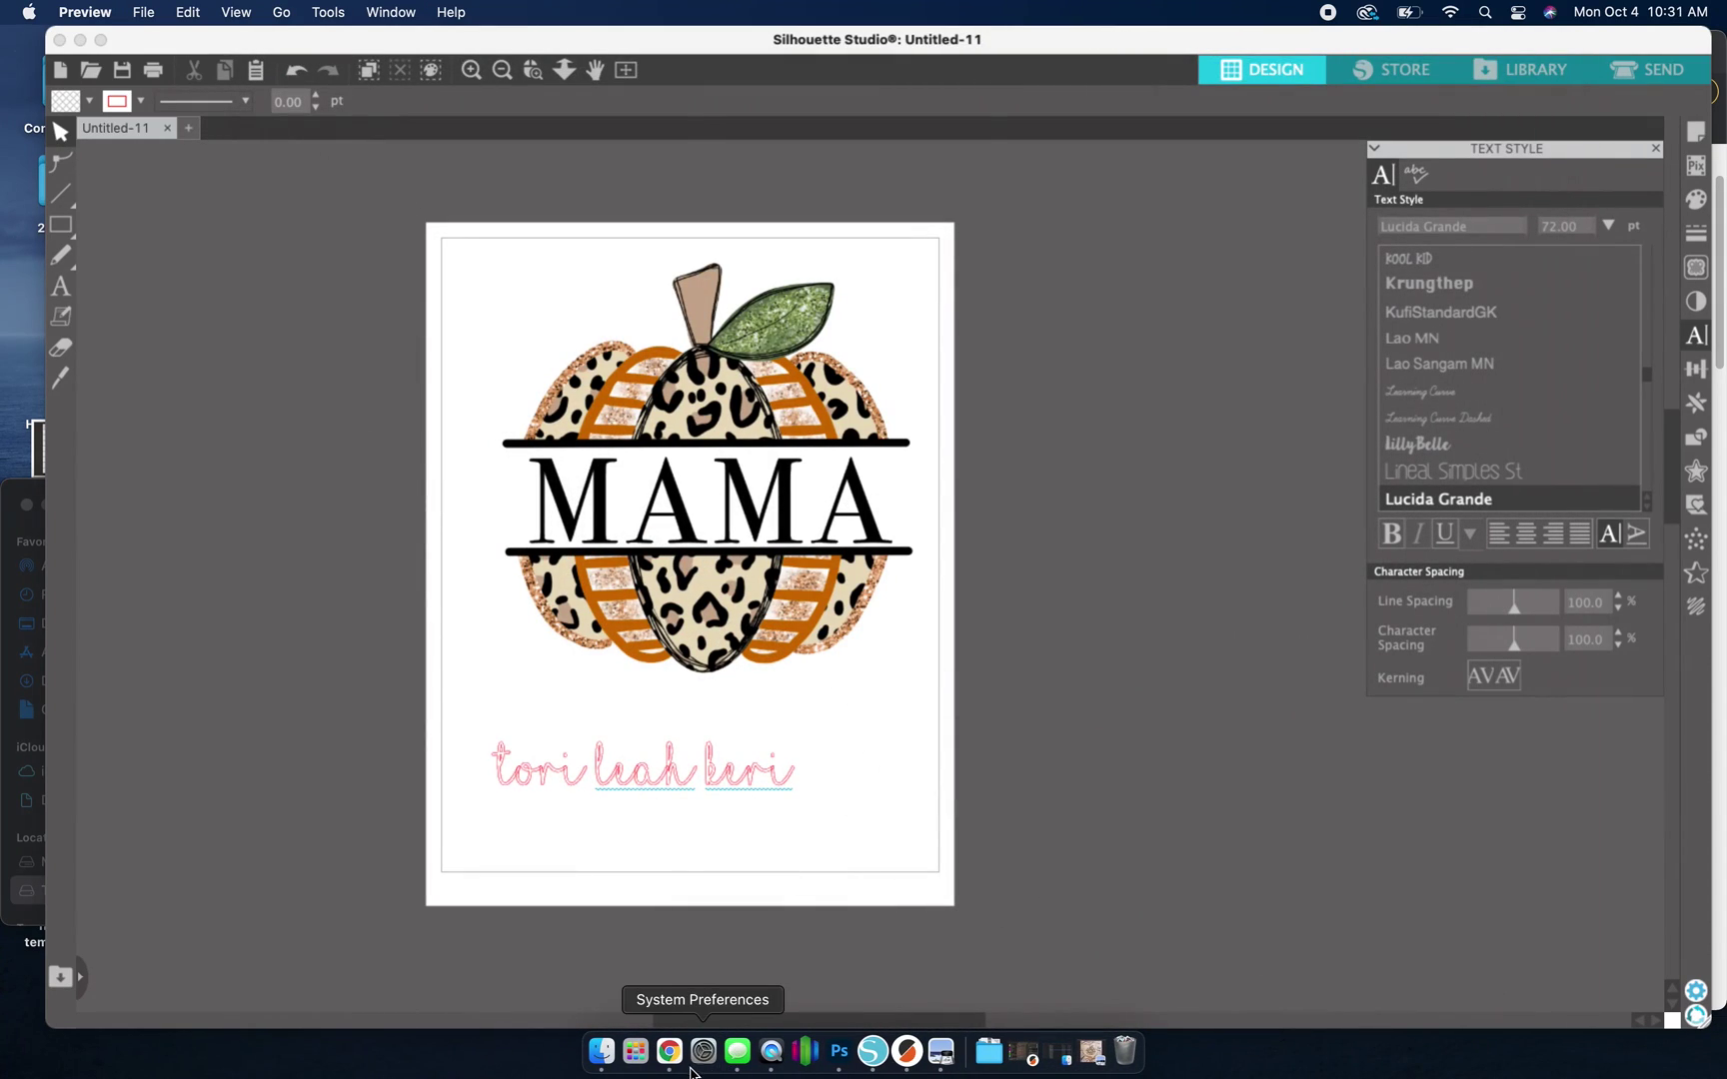
pyautogui.click(671, 1049)
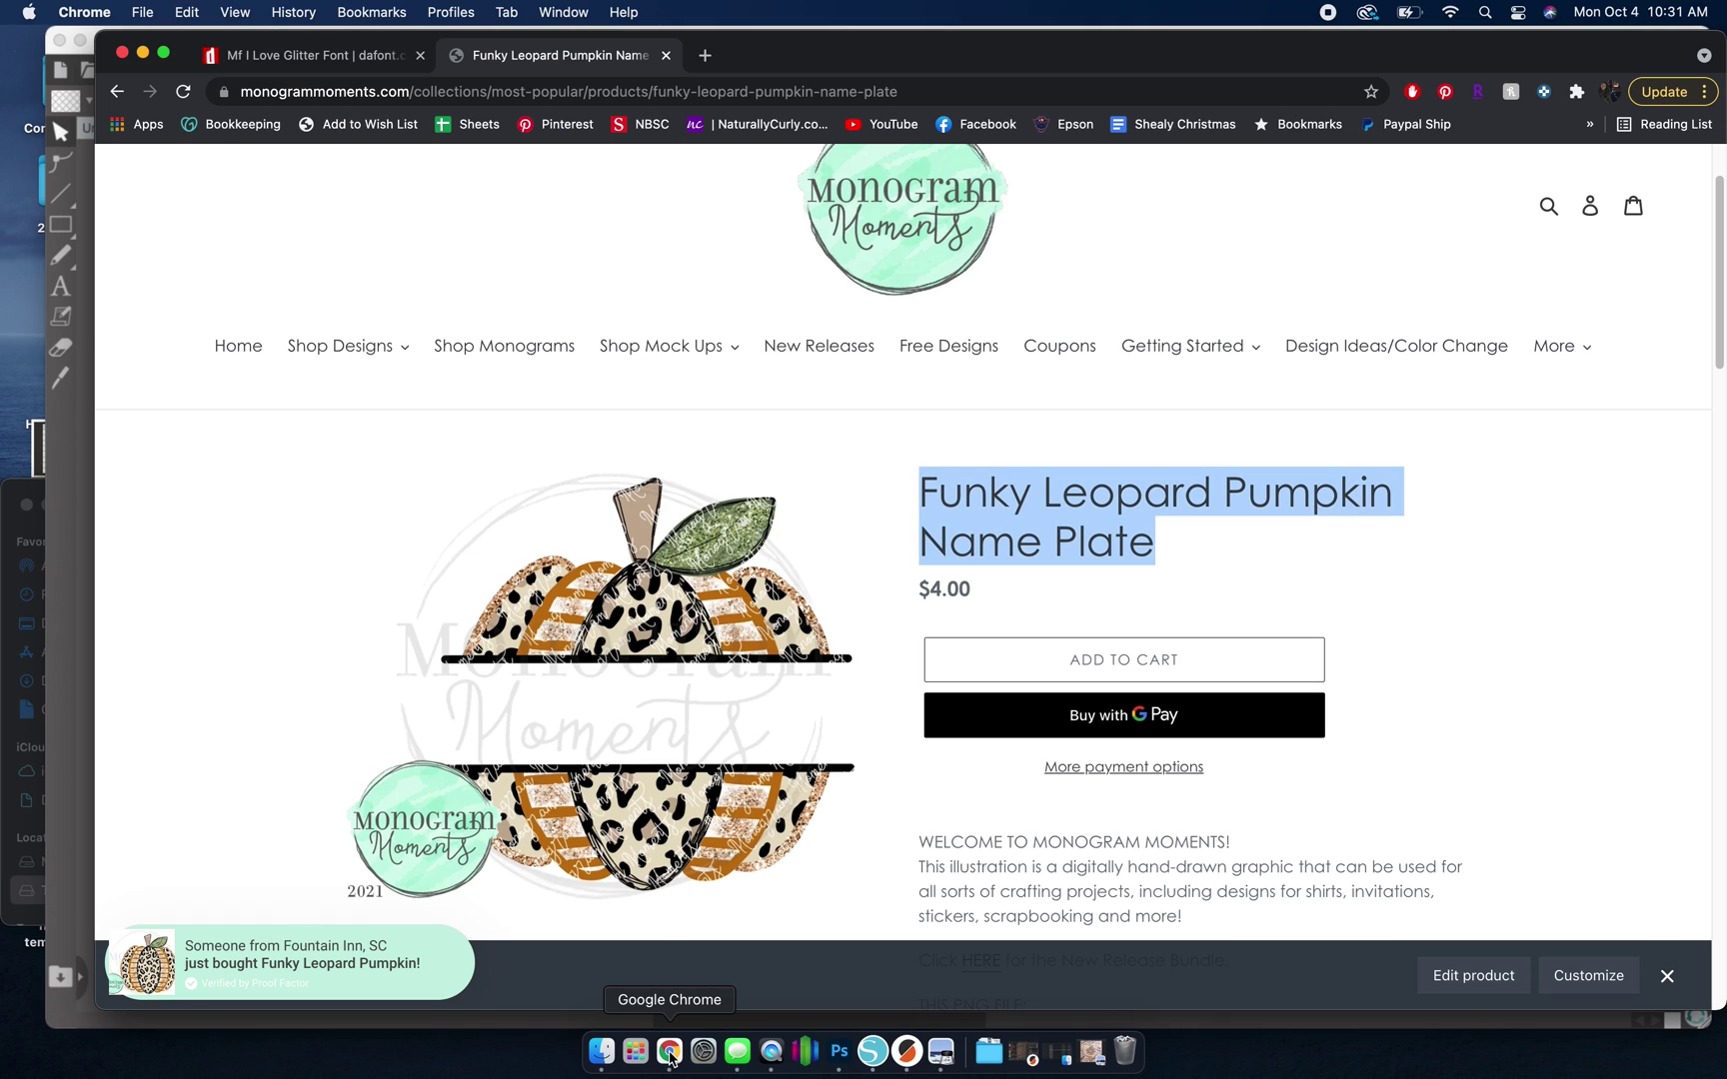
pyautogui.click(370, 55)
pyautogui.scroll(15, 880, 499)
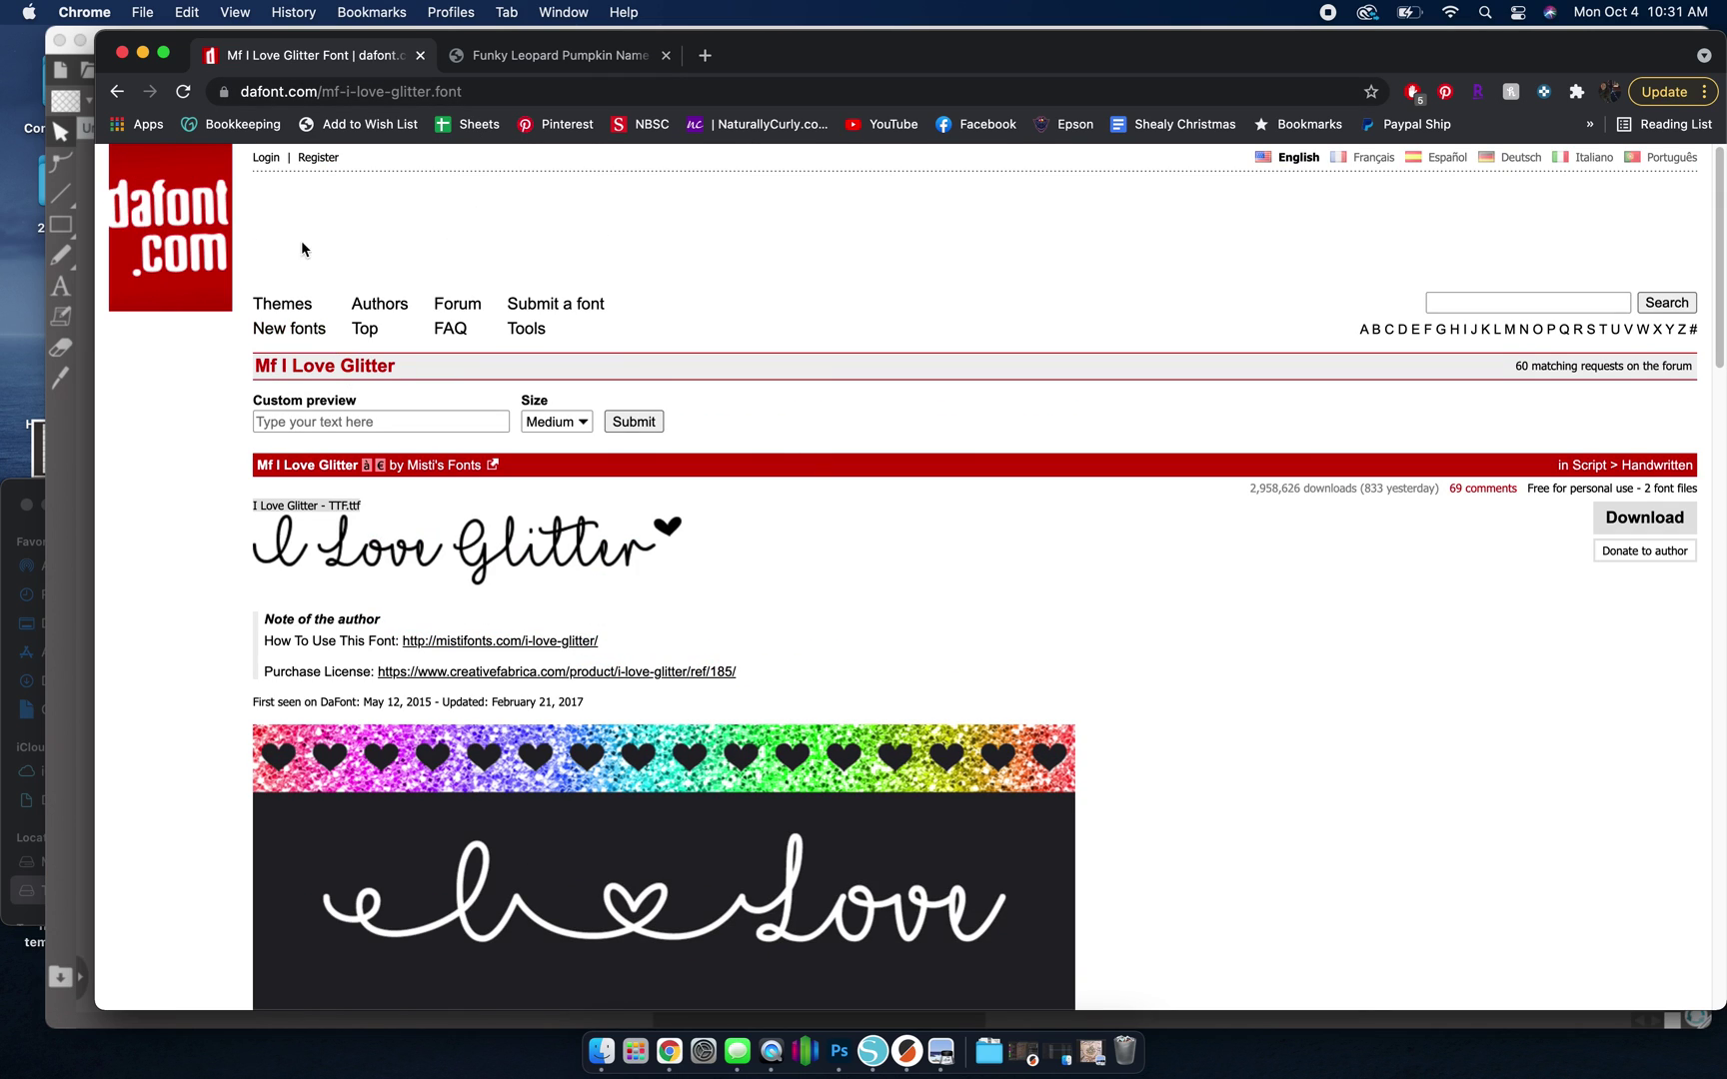
pyautogui.scroll(-1, 549, 599)
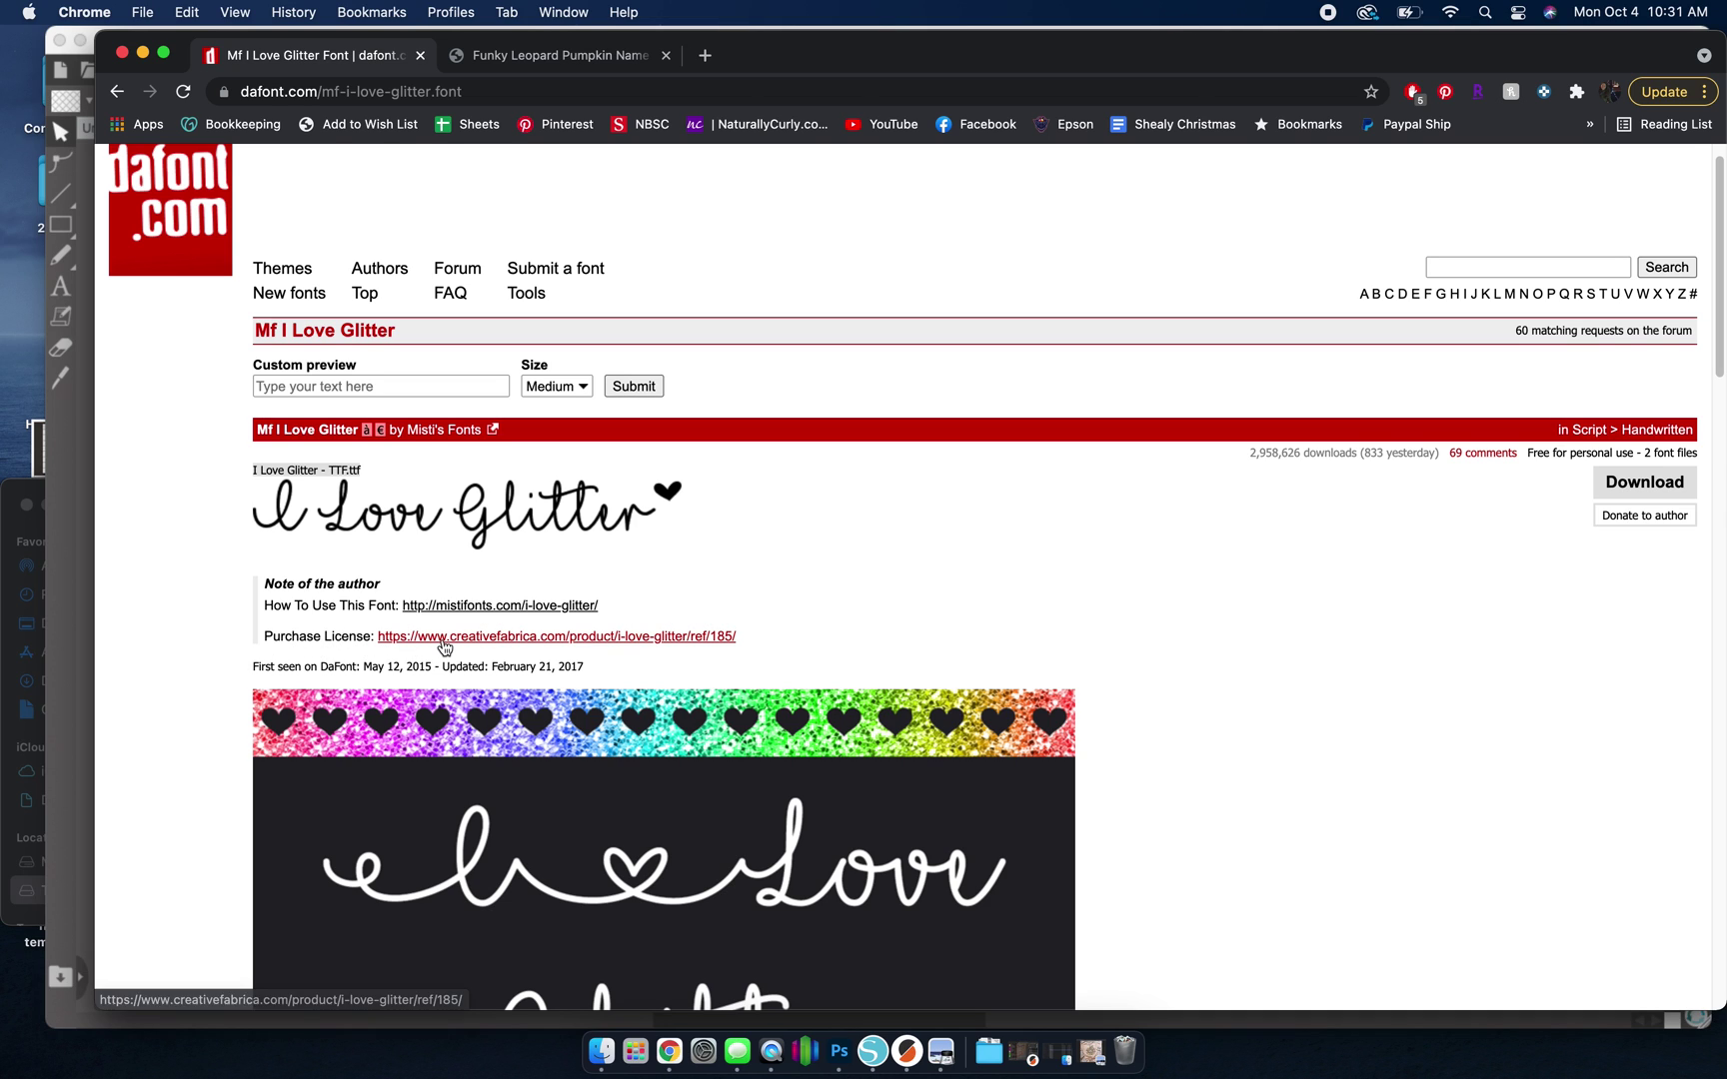
pyautogui.scroll(-5, 882, 630)
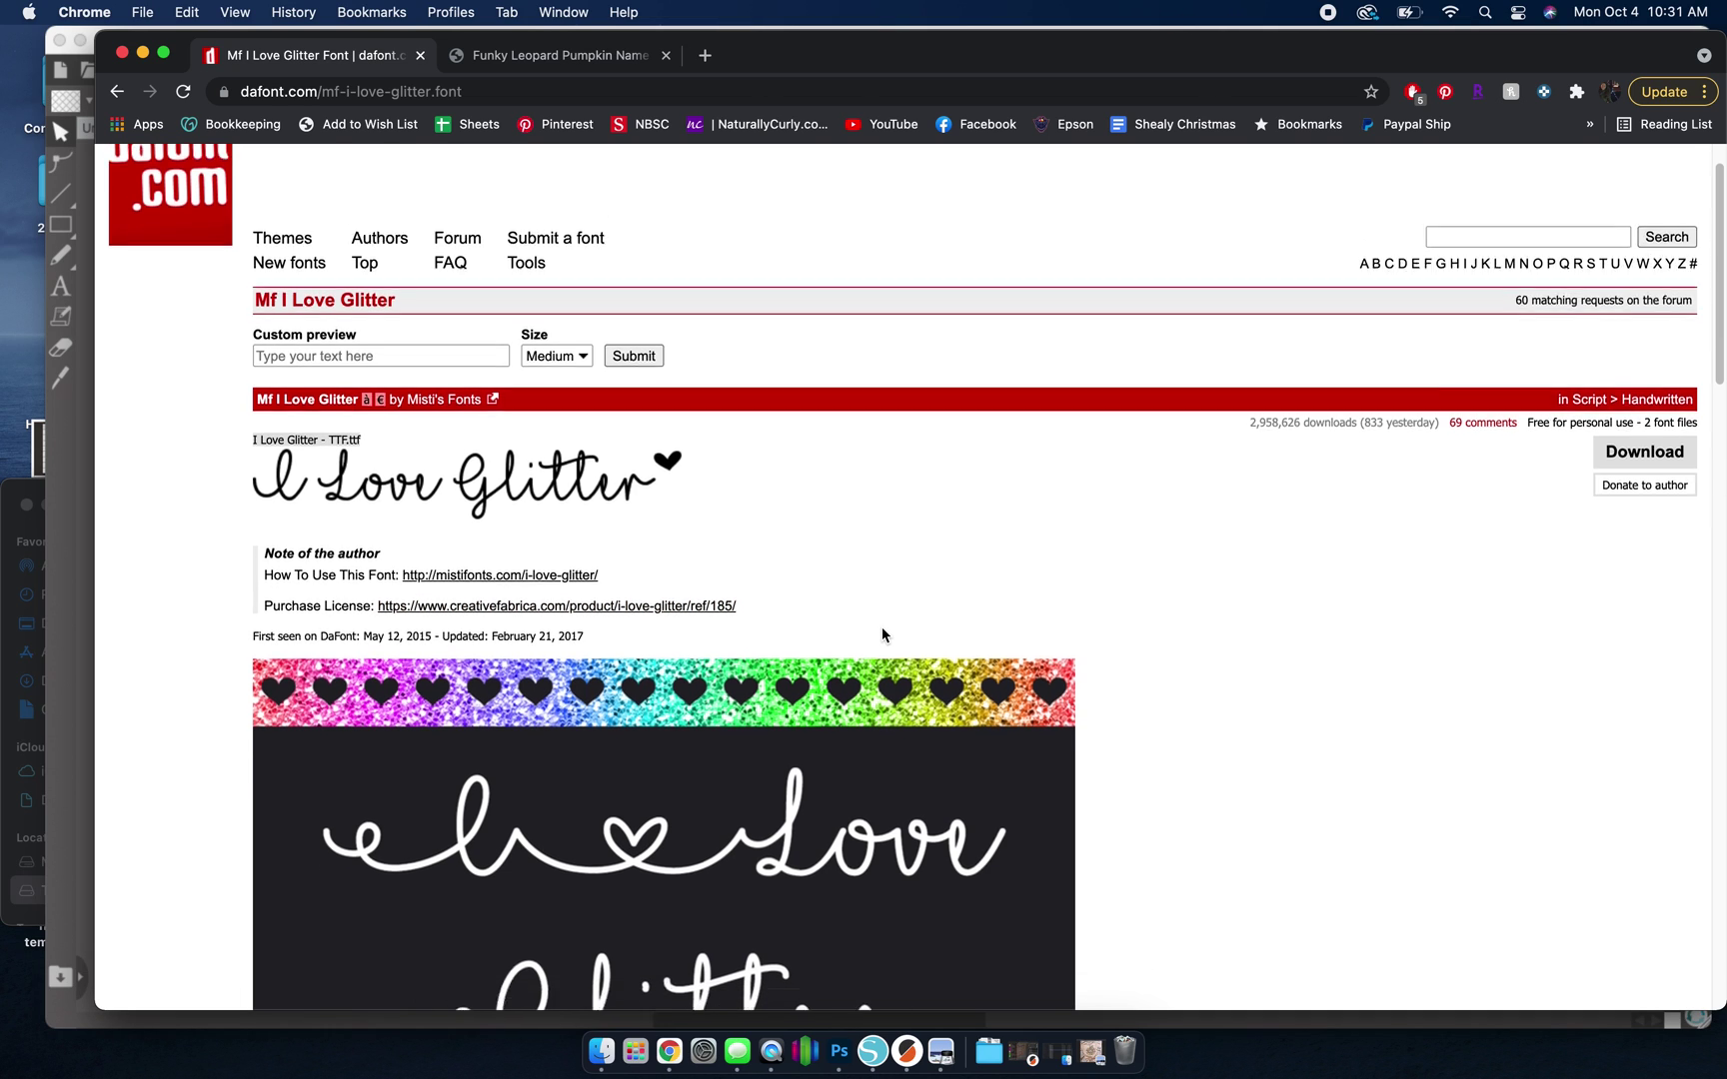
pyautogui.scroll(-15, 883, 636)
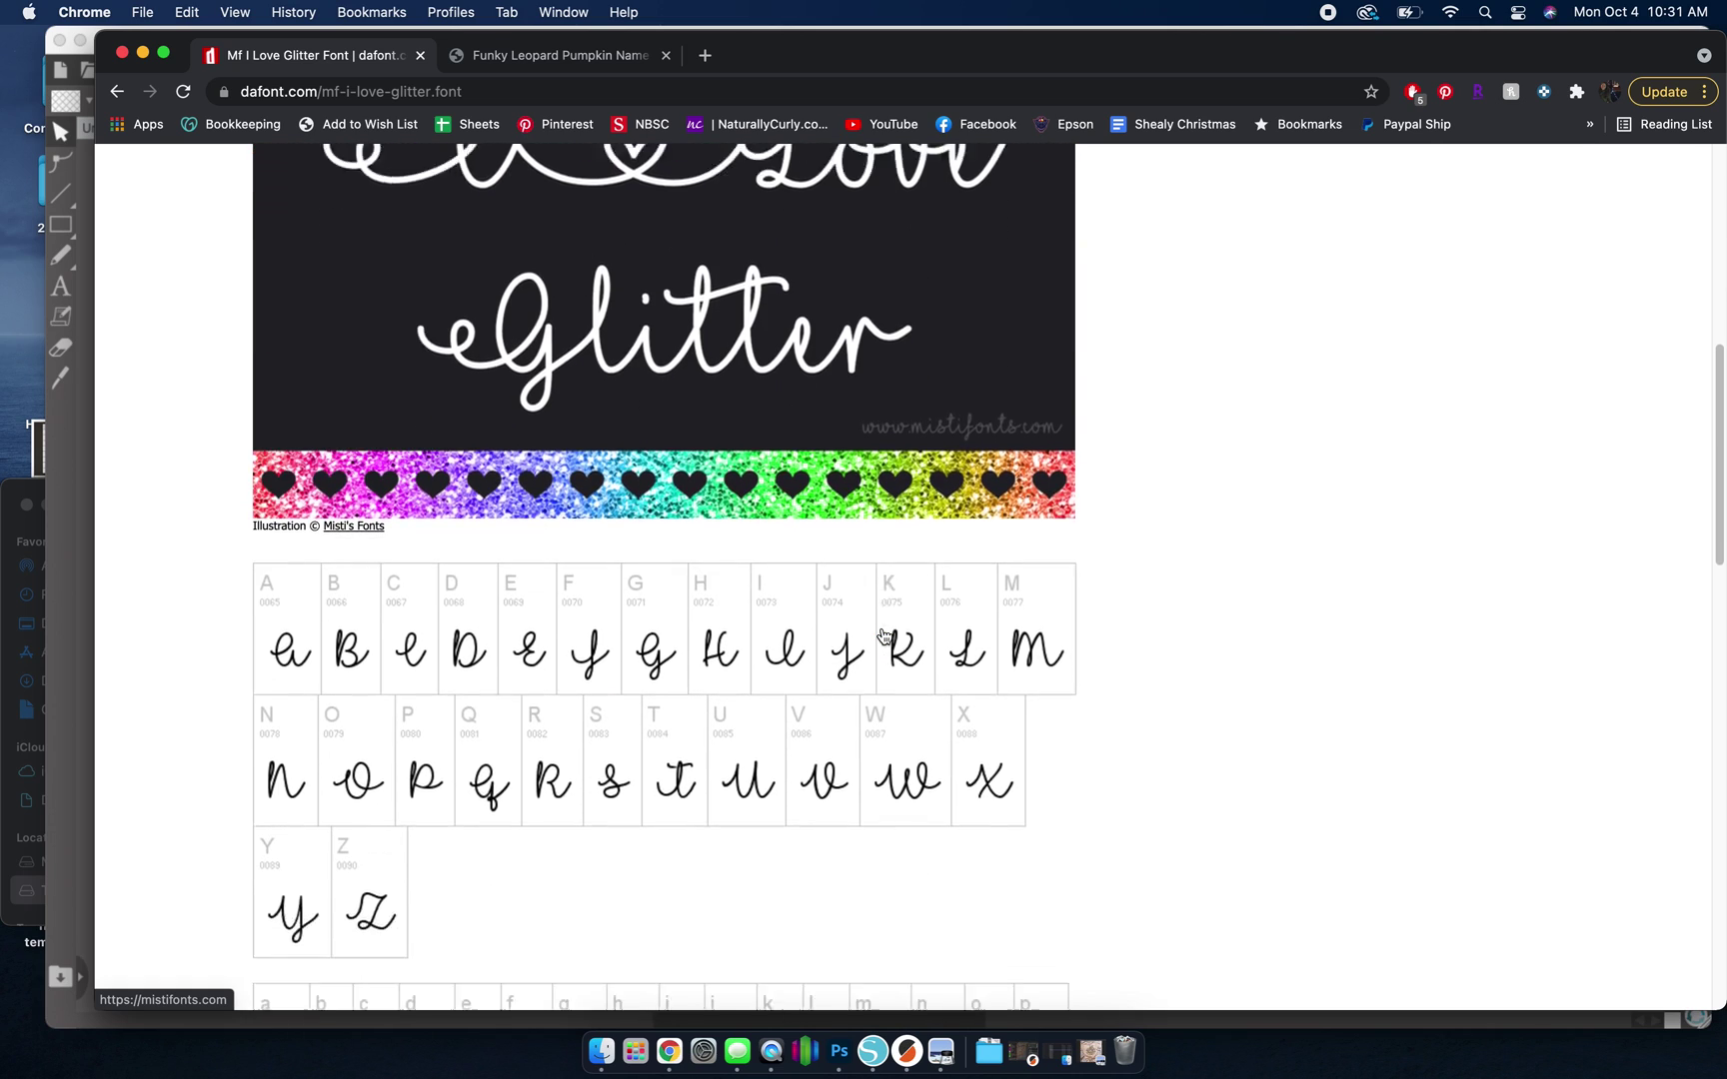
pyautogui.scroll(-6, 883, 636)
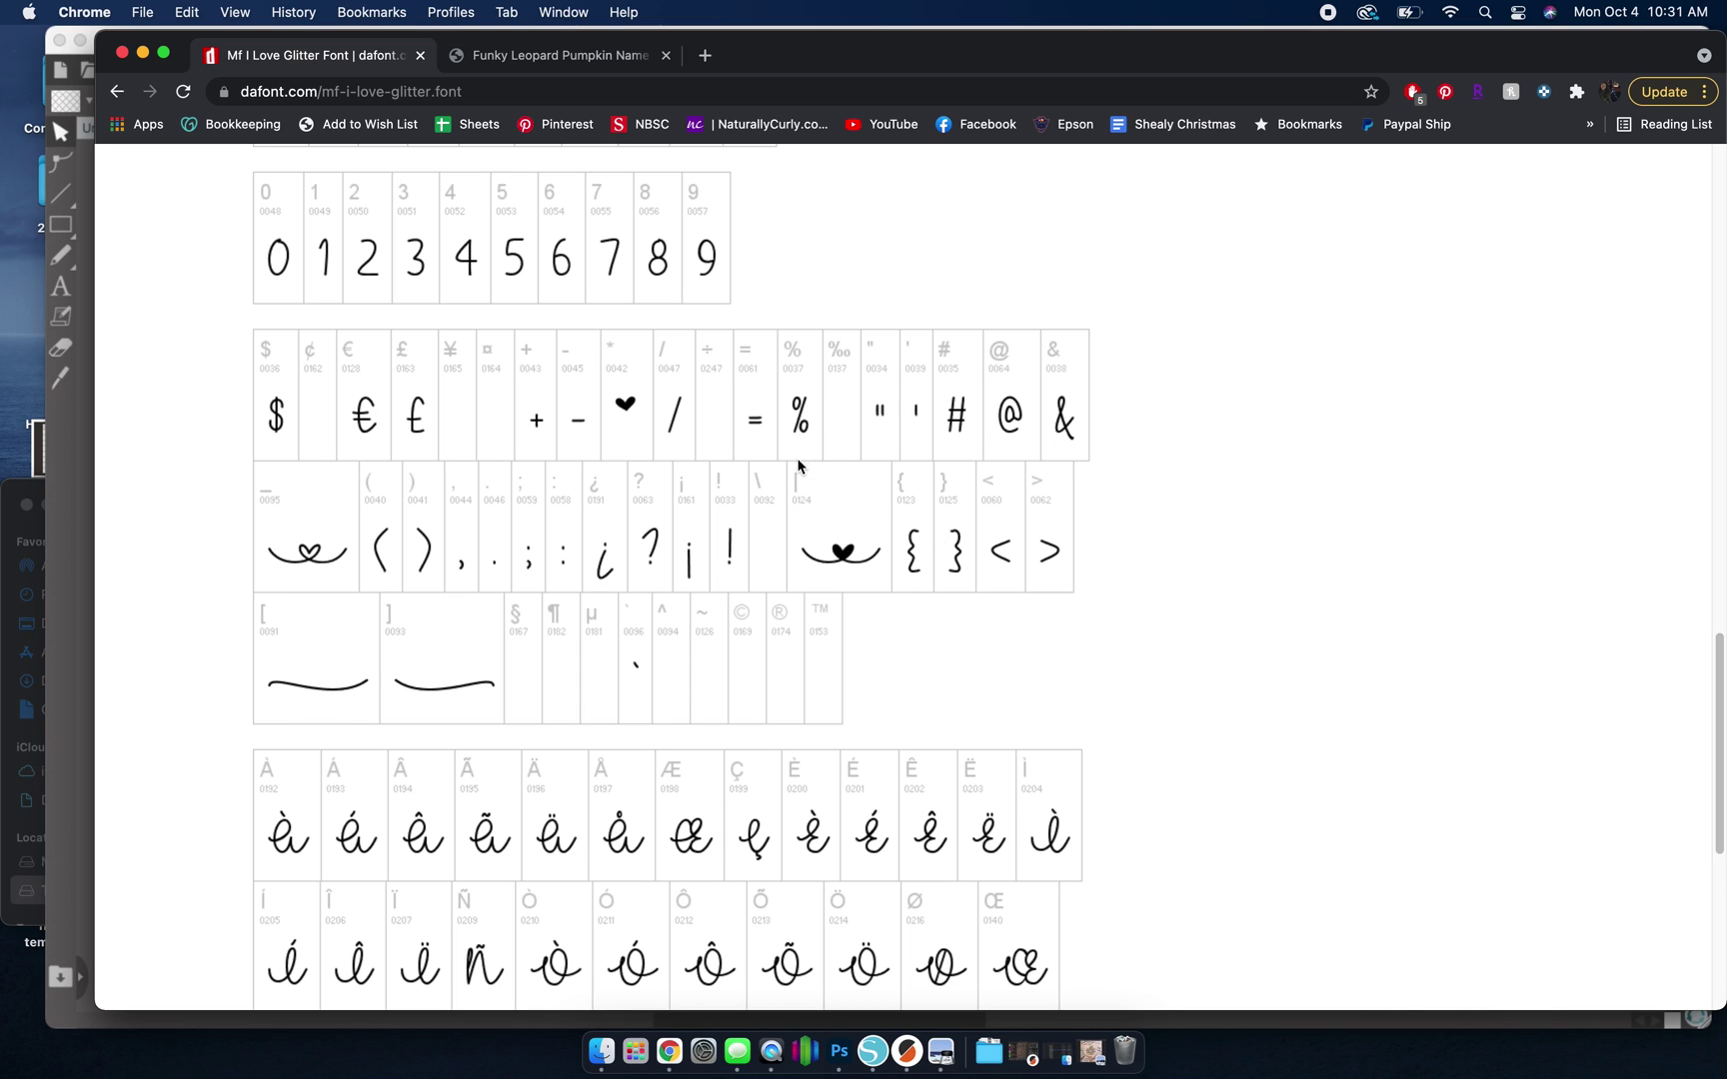
pyautogui.moveTo(831, 480); pyautogui.dragTo(895, 503)
pyautogui.click(62, 499)
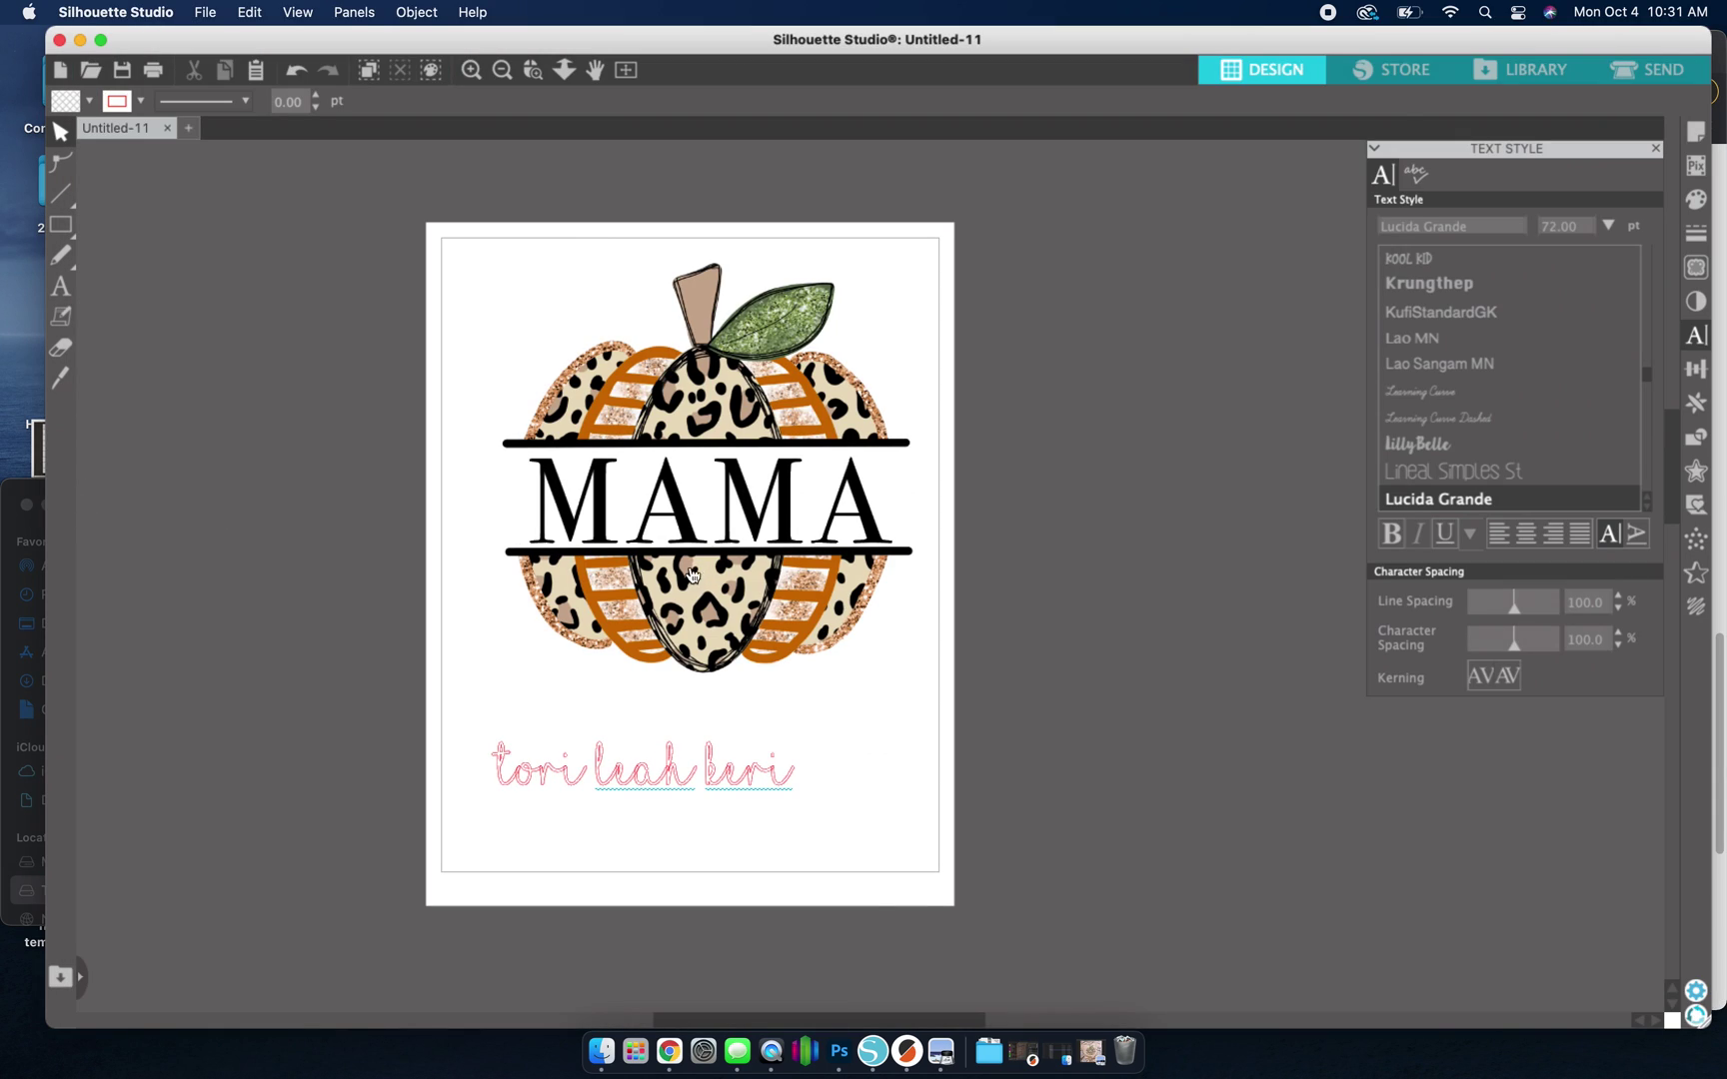
# Paste a heart glyph after the first and second names to link them in one line
pyautogui.doubleClick(594, 769)
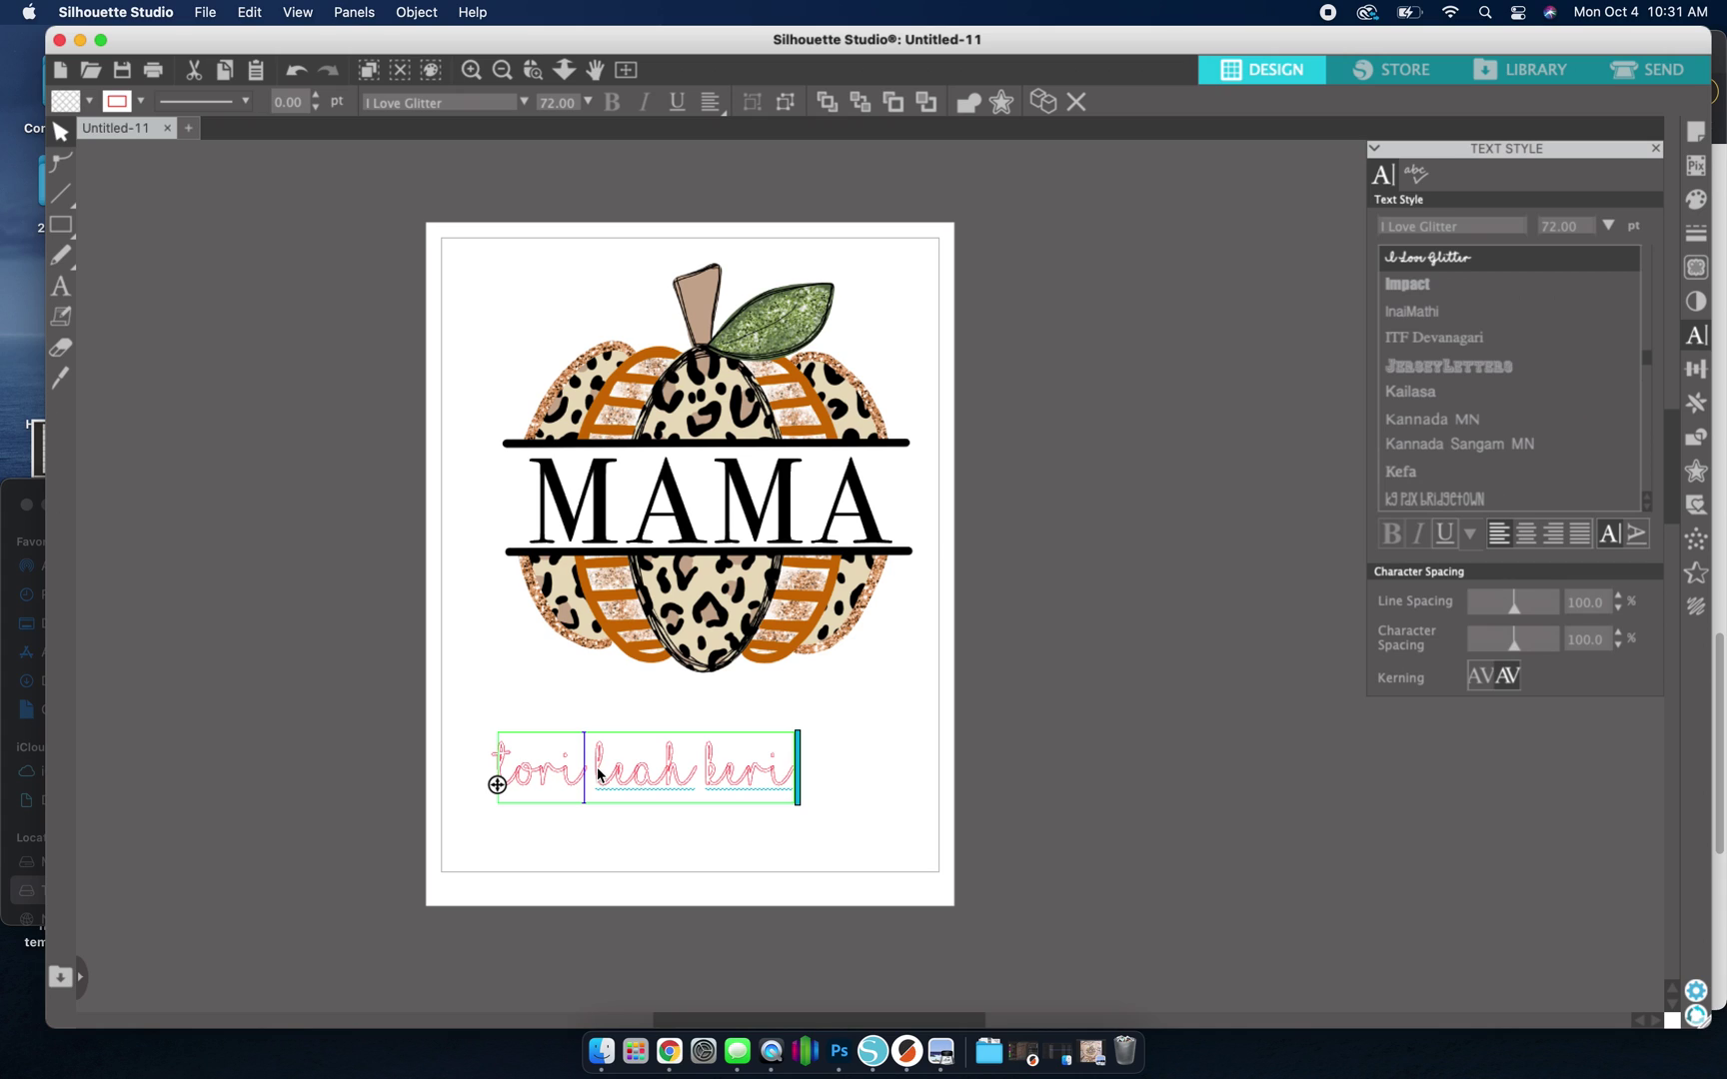
pyautogui.press('super+v')
pyautogui.write('♡')
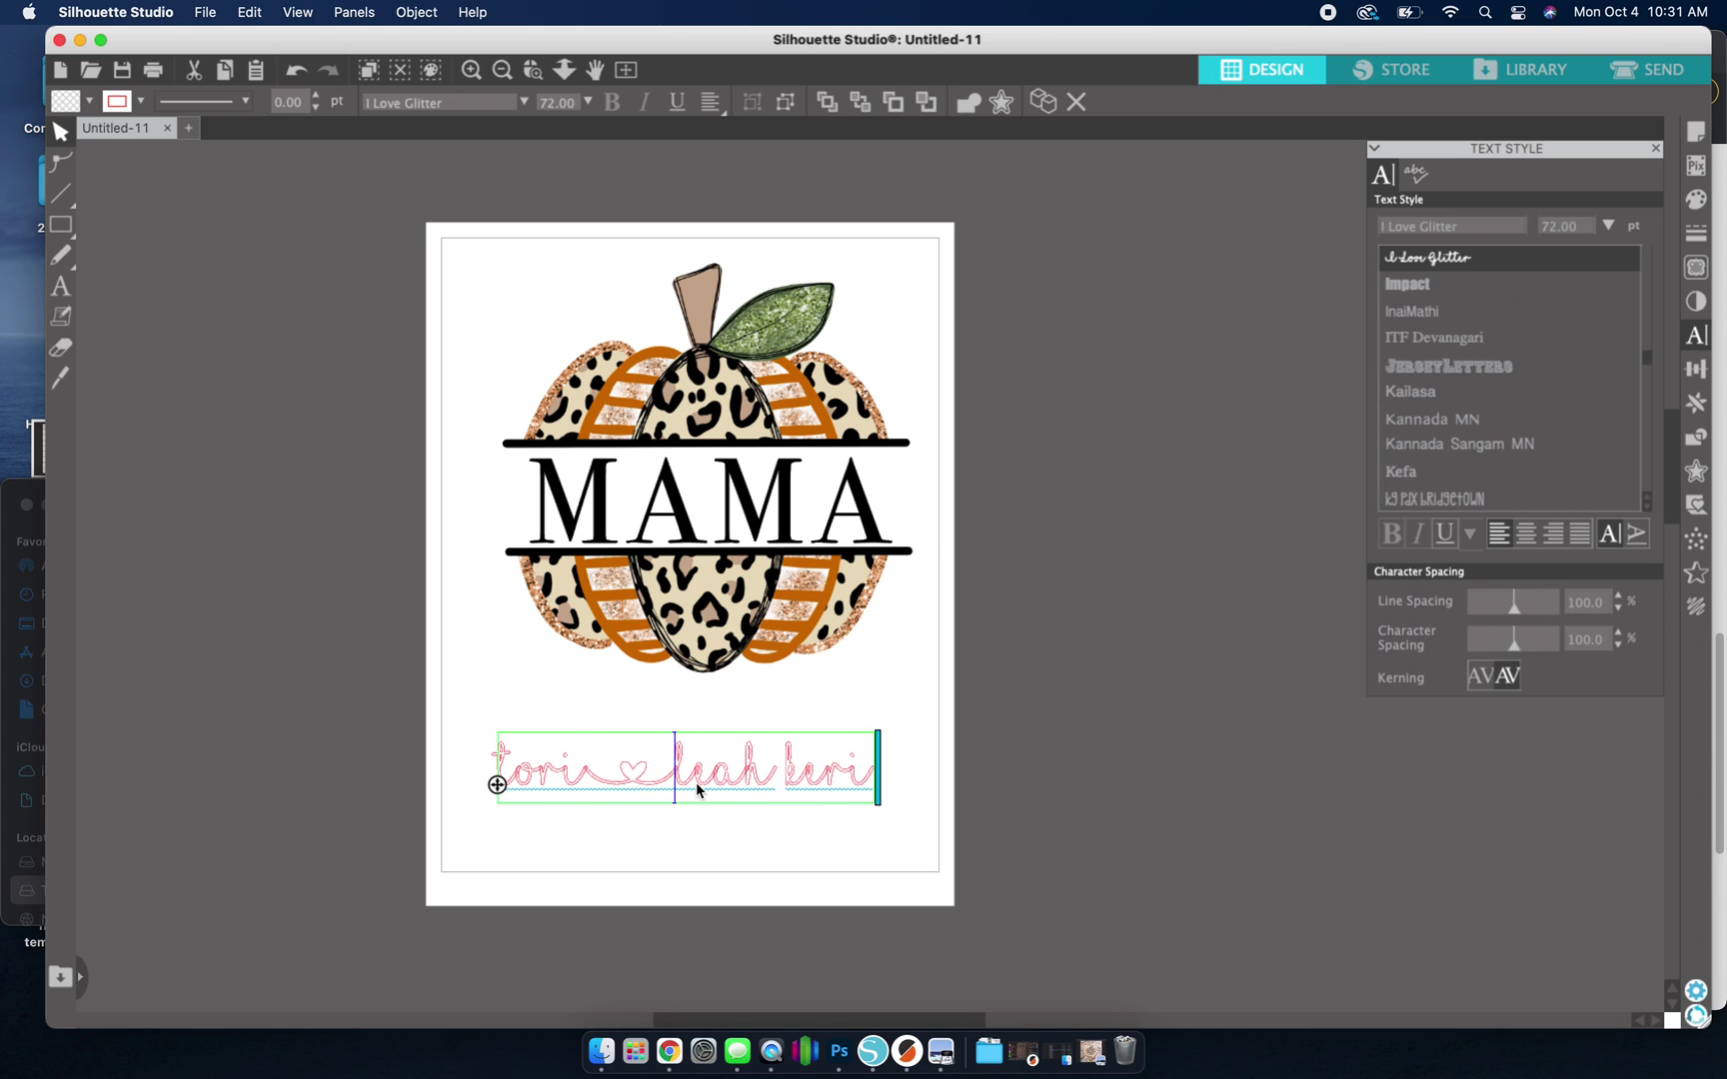
pyautogui.click(777, 777)
pyautogui.write('♡')
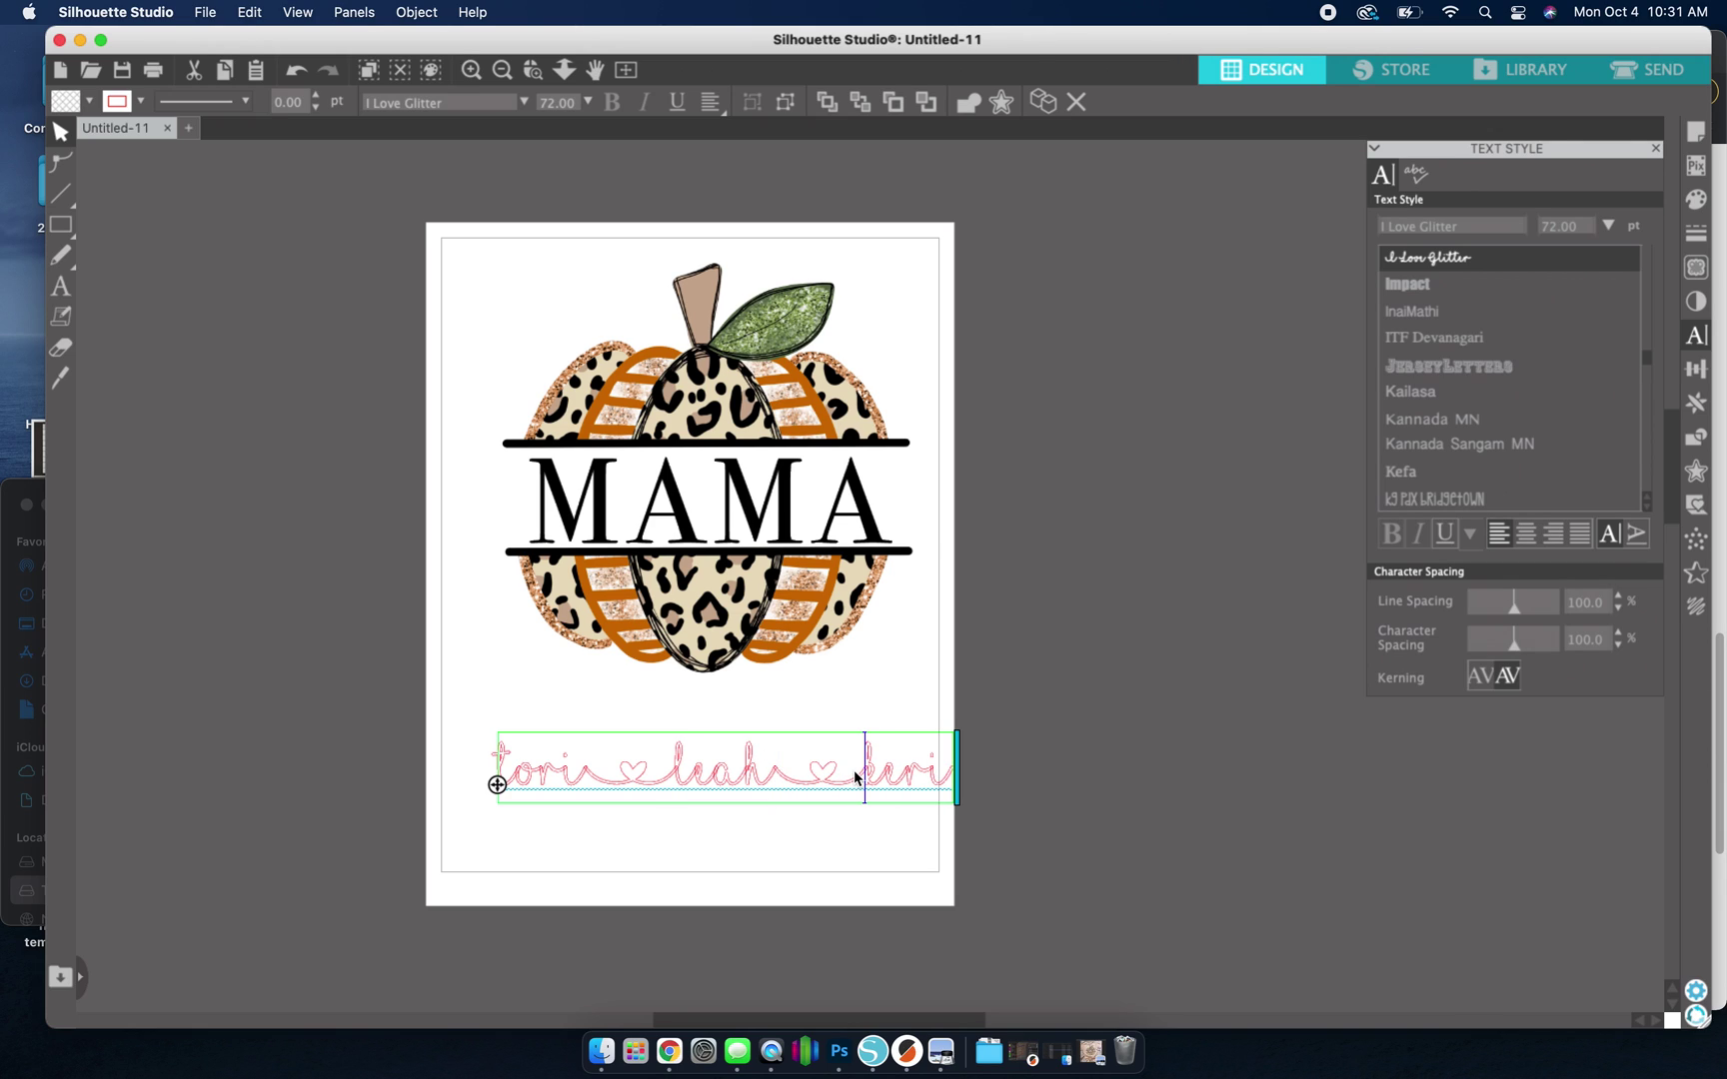
pyautogui.click(1100, 774)
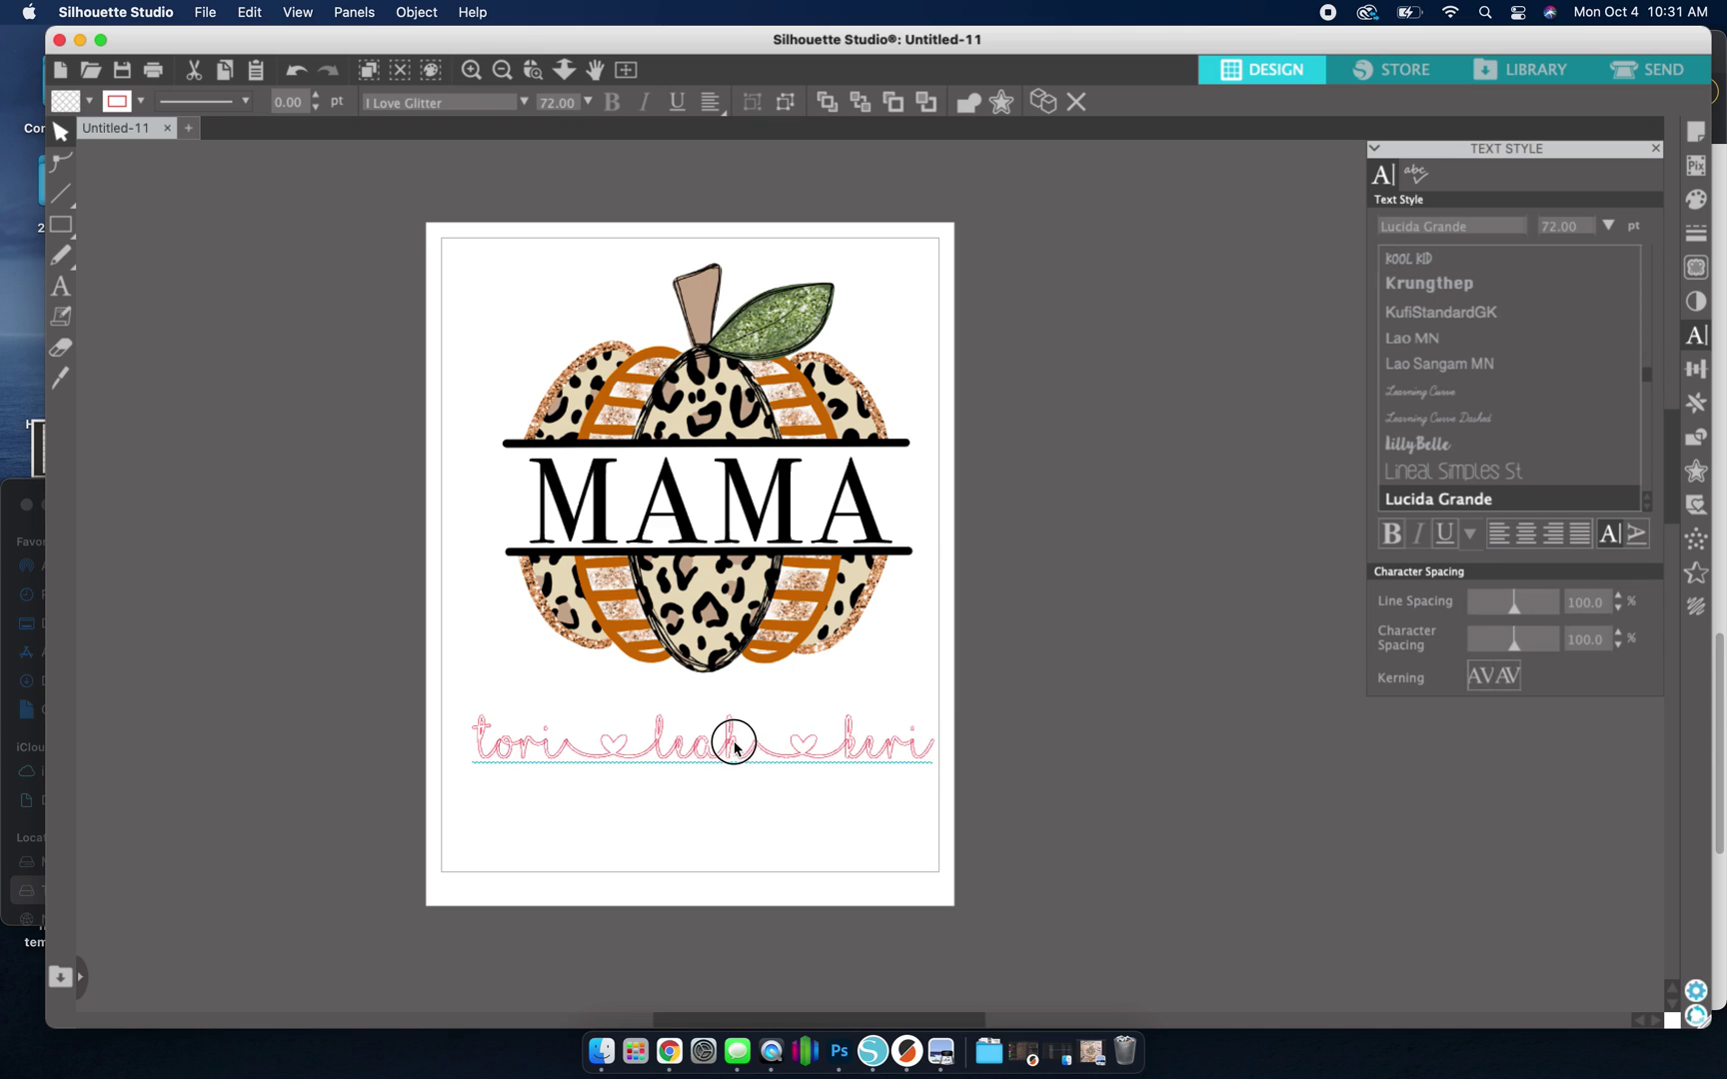
pyautogui.click(734, 741)
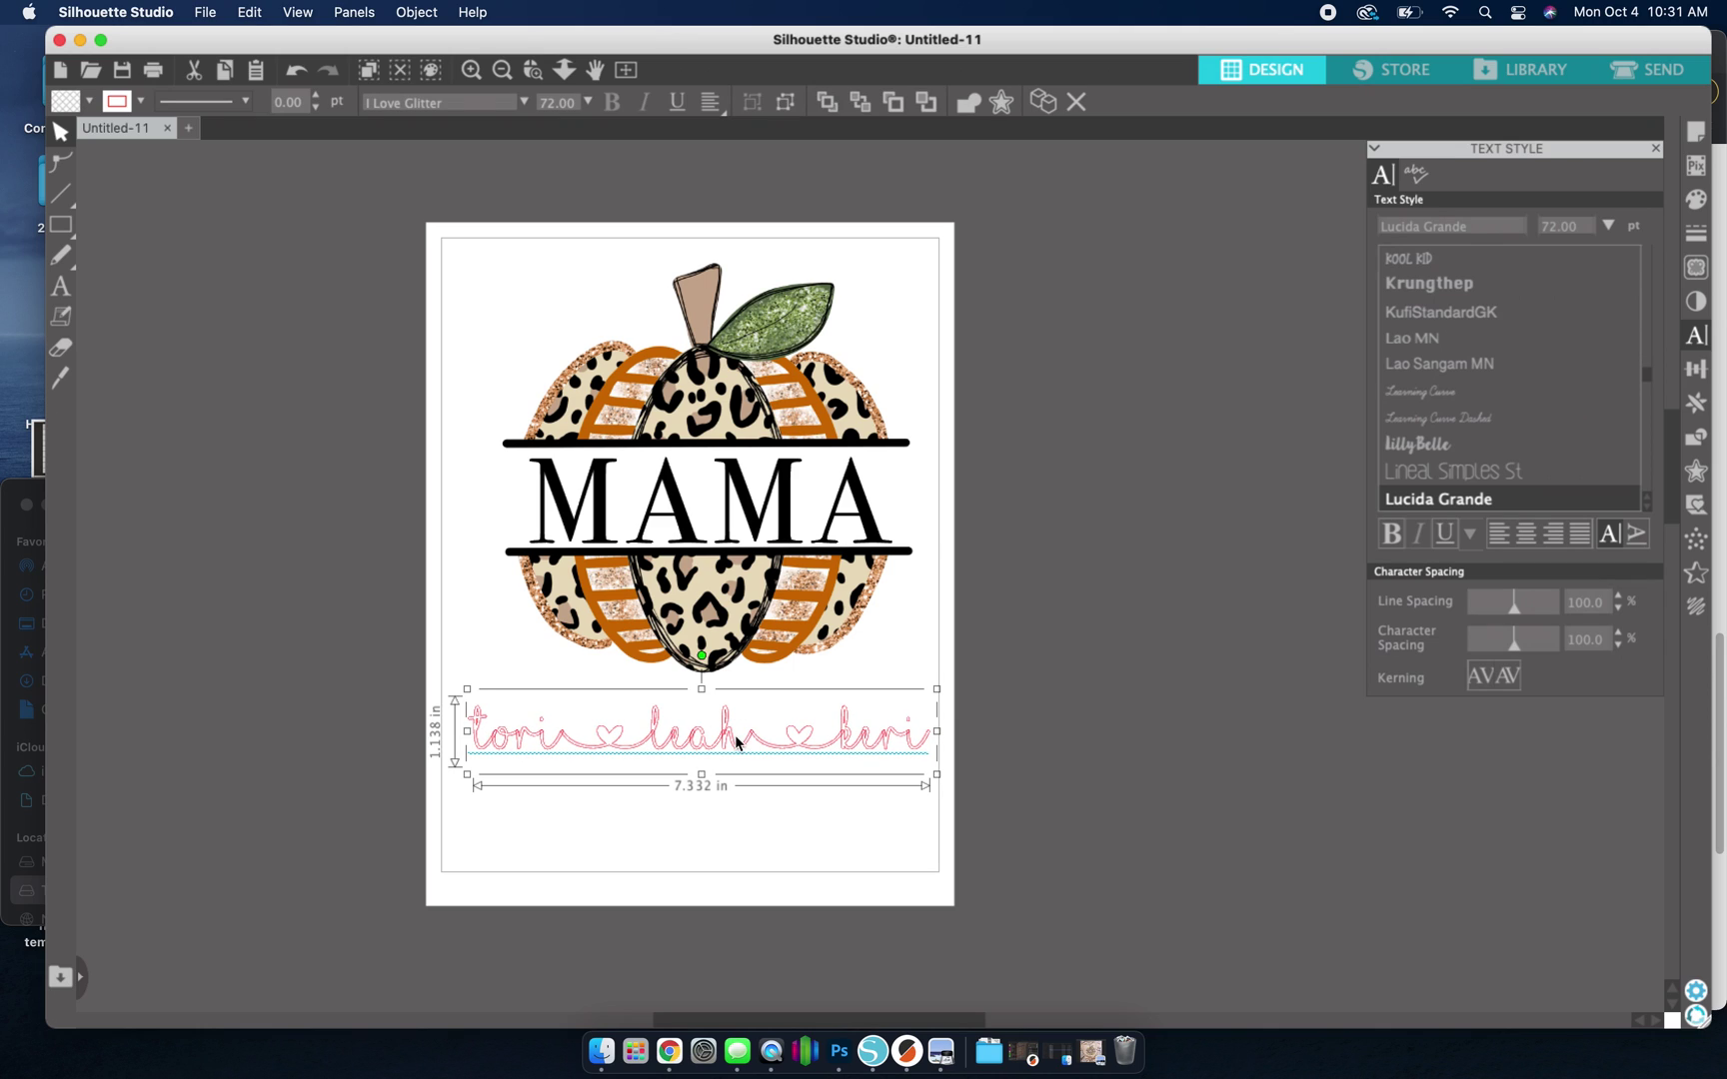
# Colour the names' fill and outline with the pumpkin orange sampled by eyedropper
pyautogui.click(1696, 198)
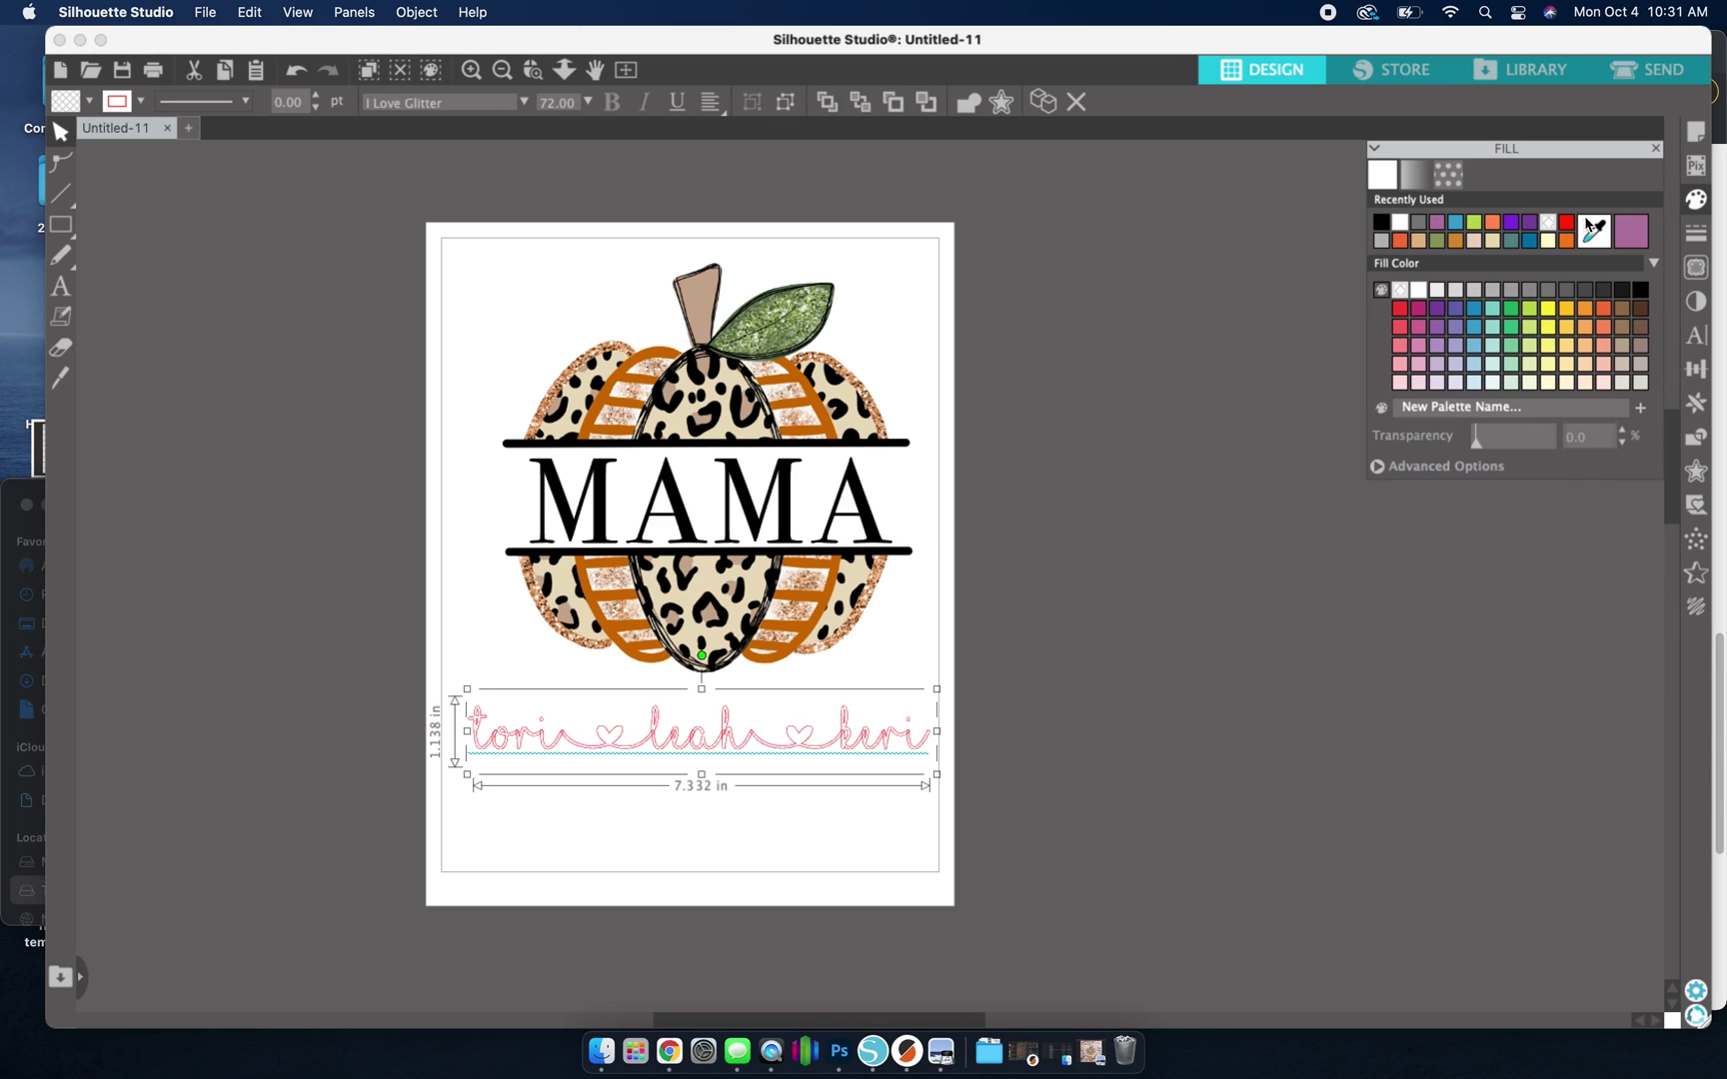
pyautogui.click(1594, 230)
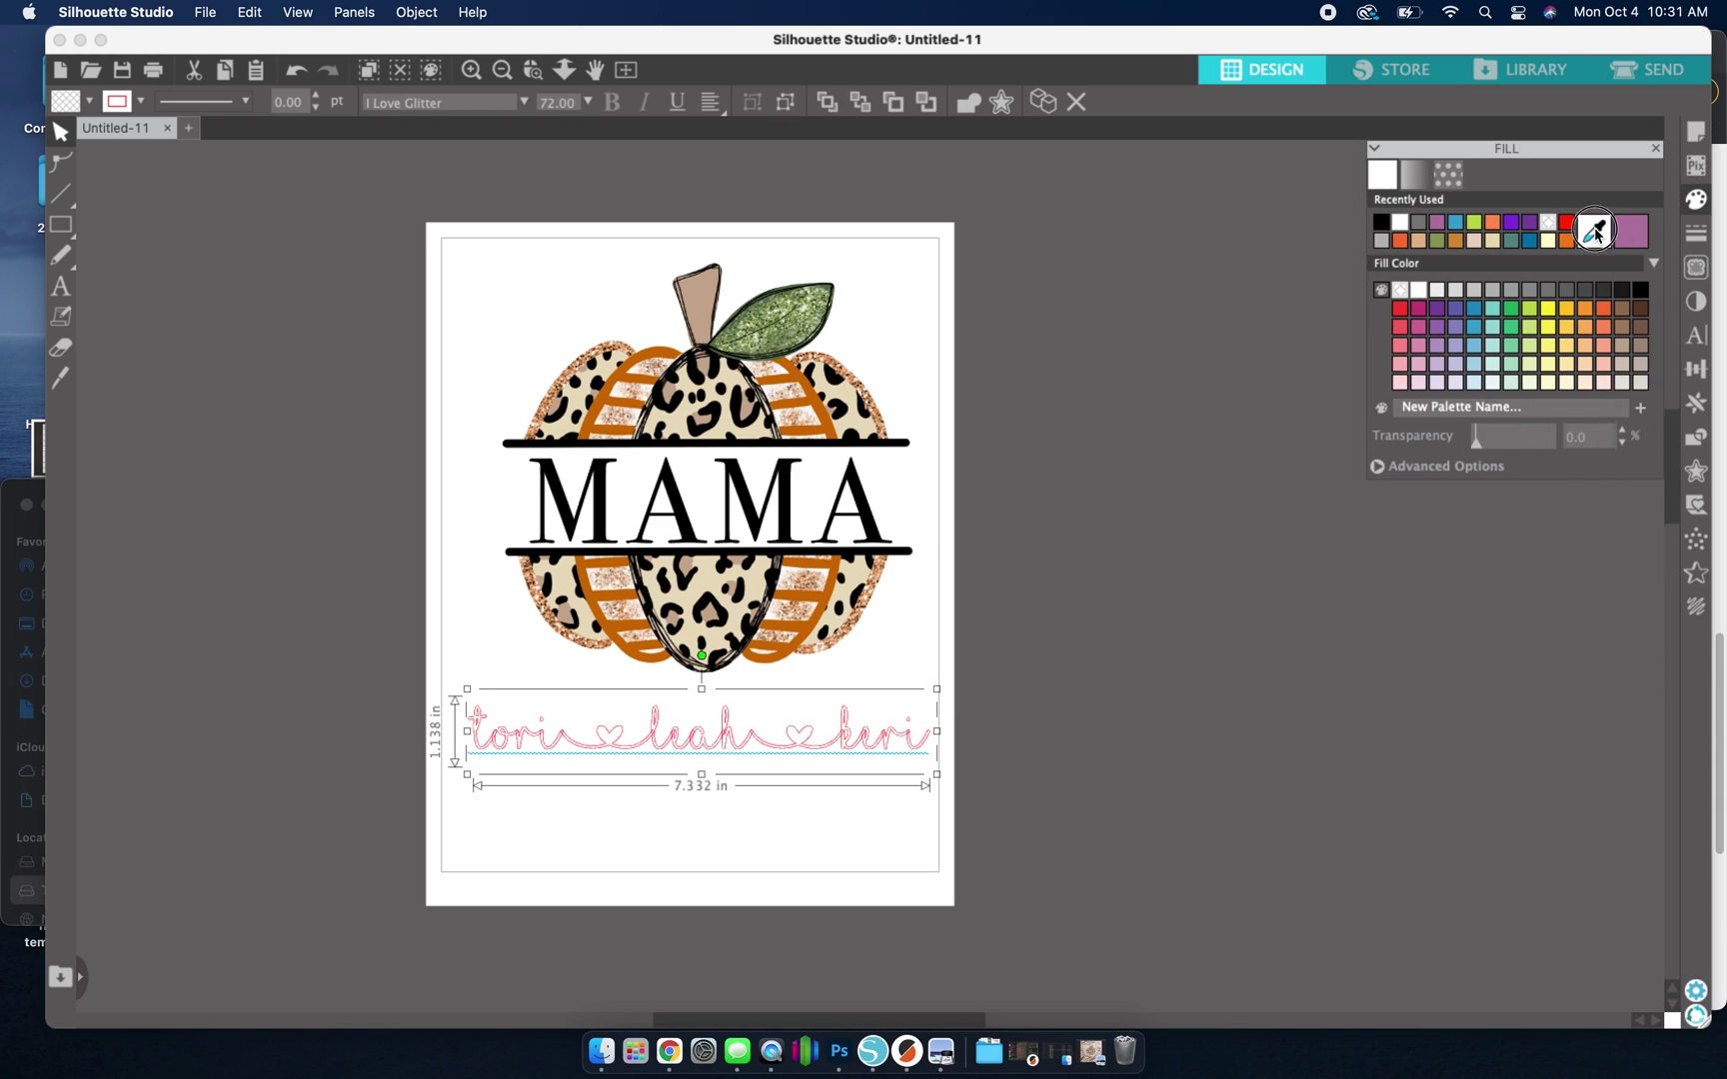
pyautogui.click(816, 409)
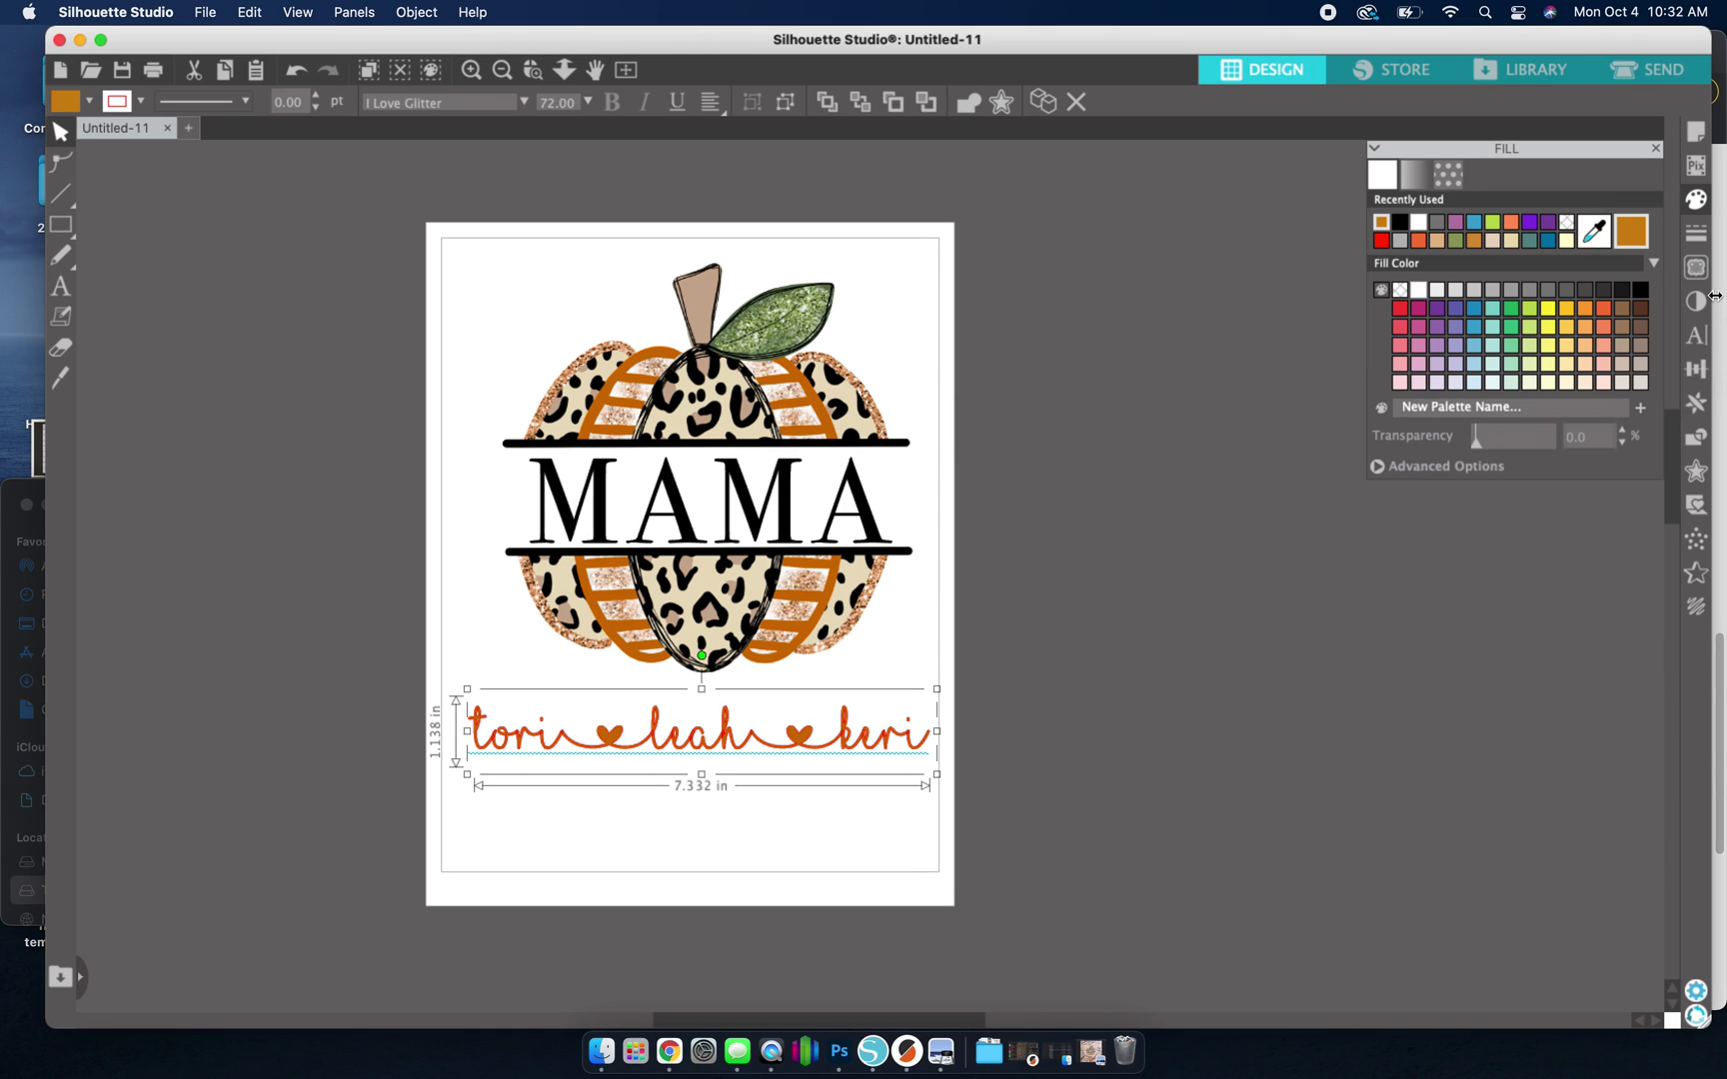
pyautogui.click(1696, 233)
pyautogui.click(1420, 186)
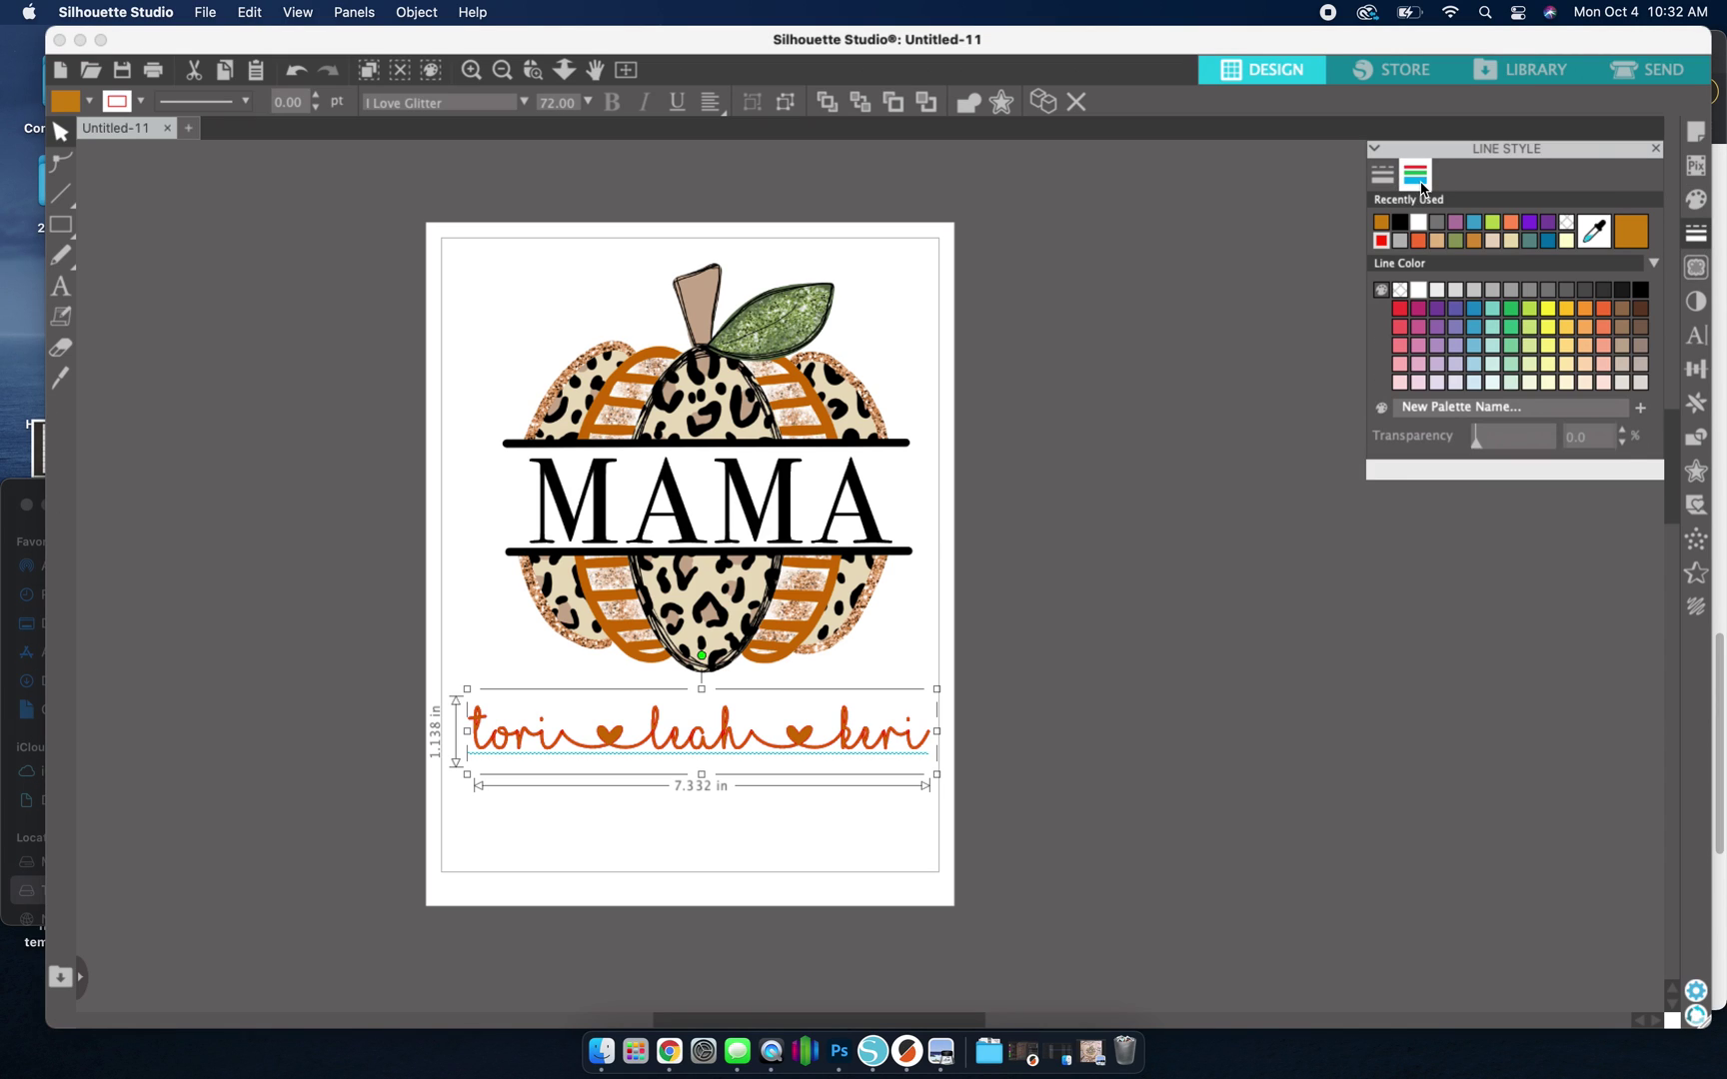
pyautogui.click(1381, 223)
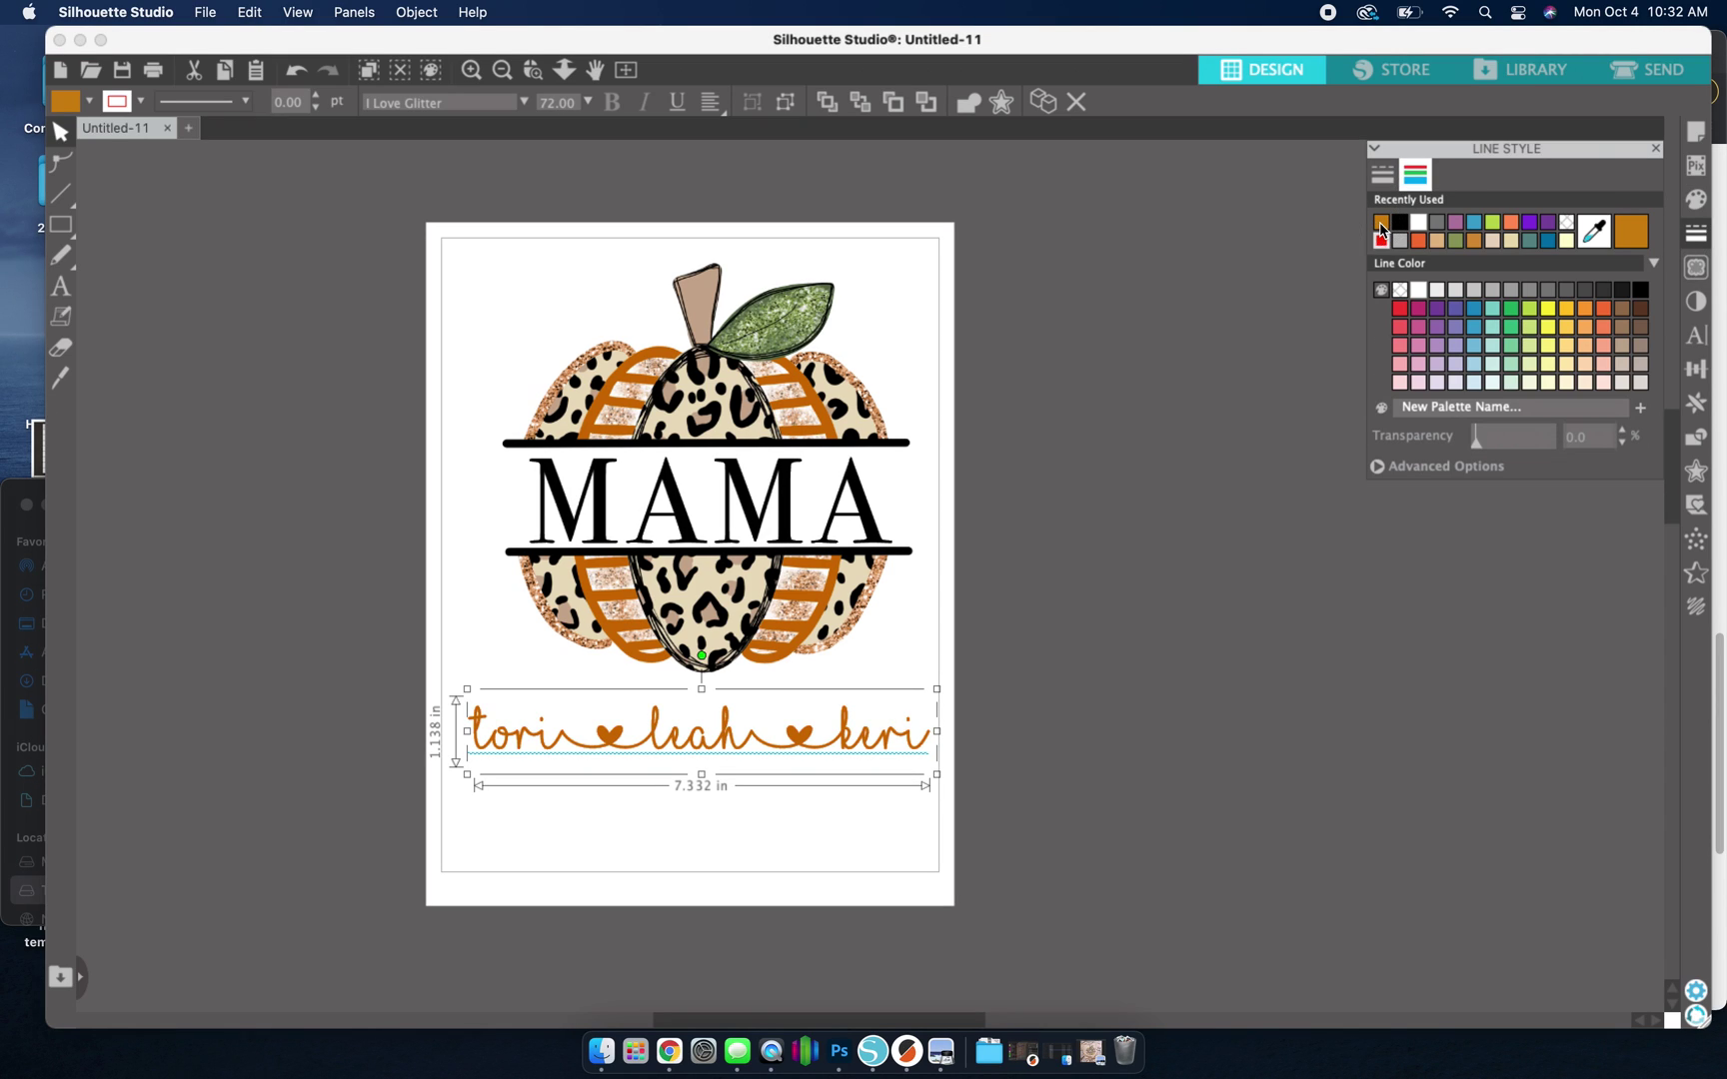
# Weld the script names and hearts into a single shape
pyautogui.click(617, 817)
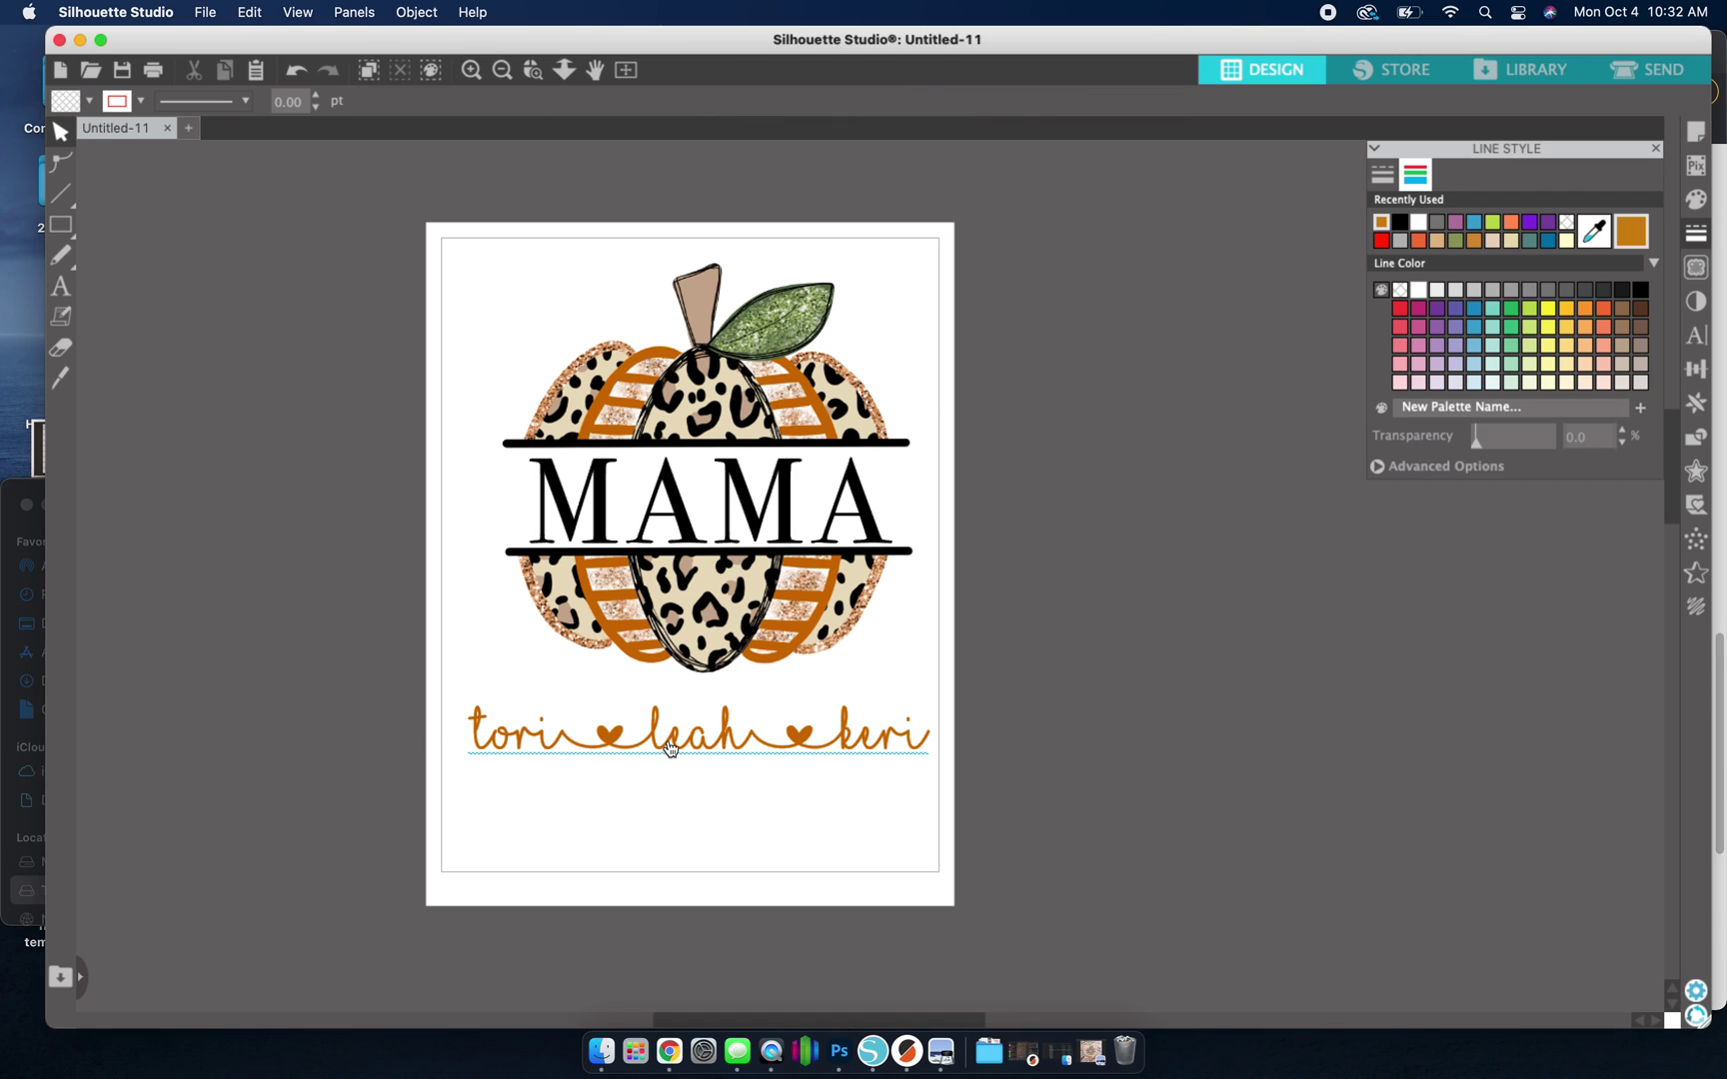
pyautogui.click(669, 747)
pyautogui.rightClick(845, 742)
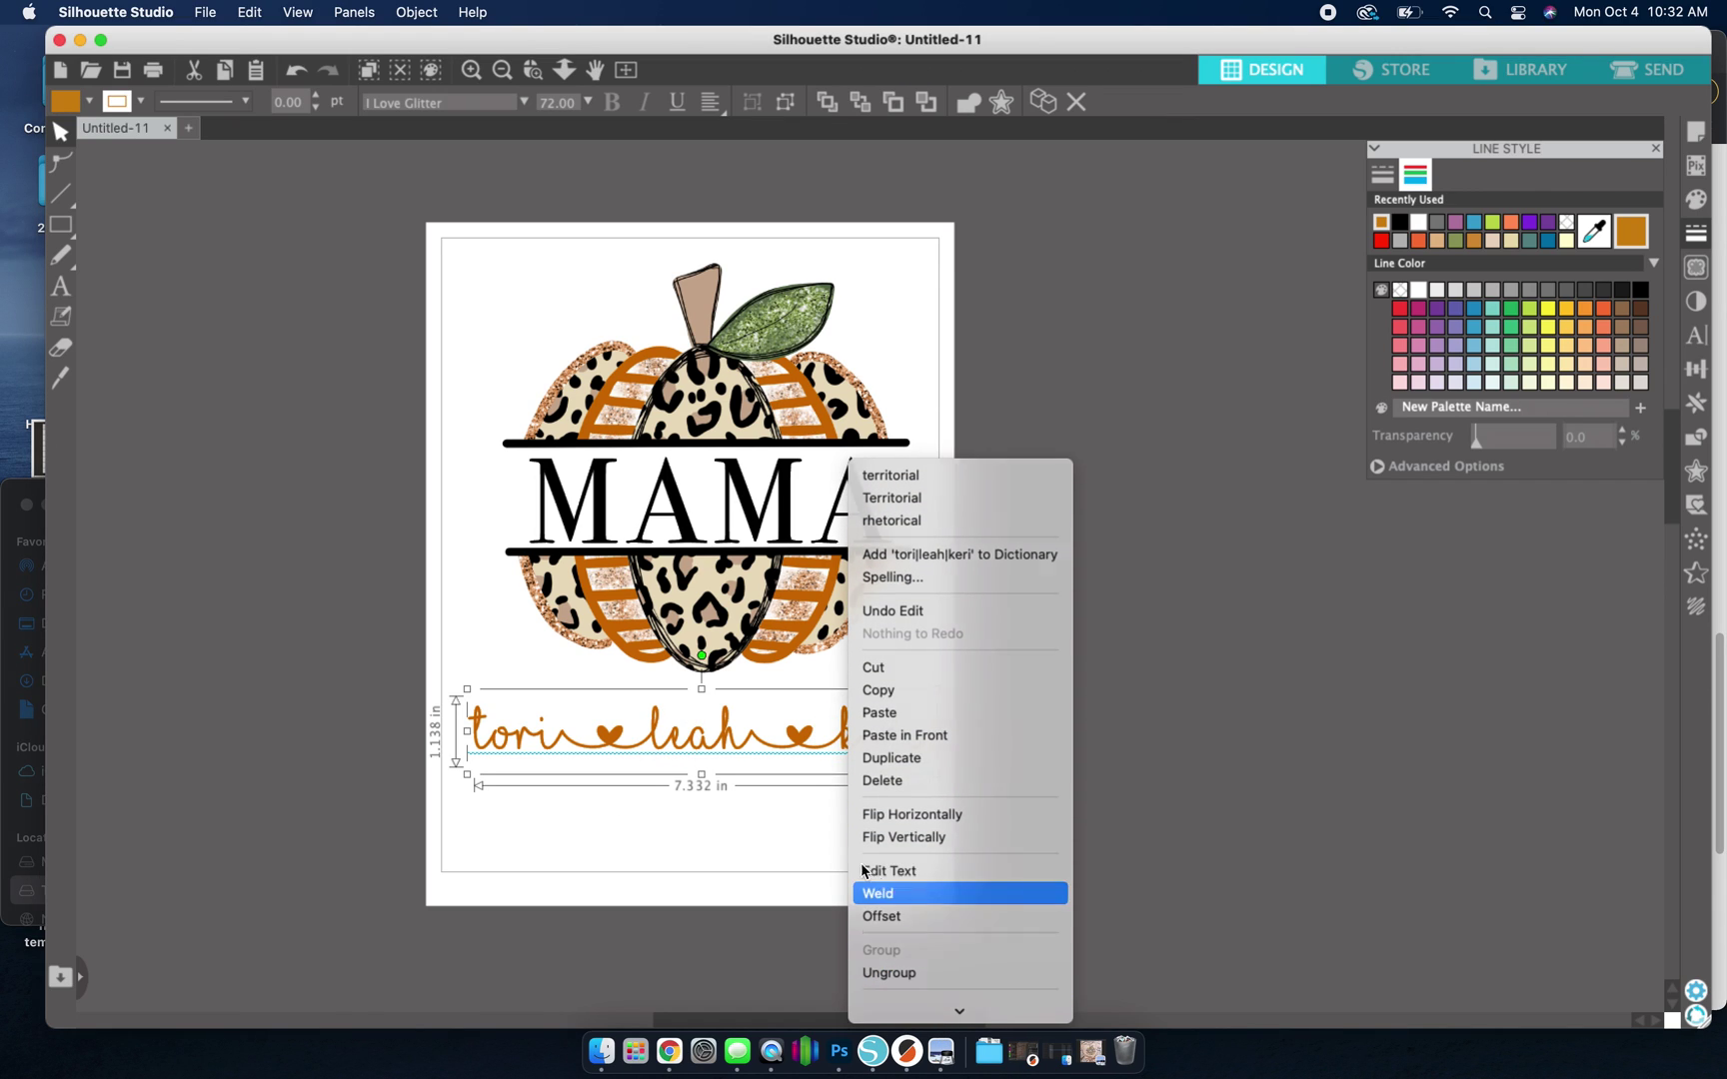
pyautogui.click(898, 901)
pyautogui.click(786, 813)
pyautogui.moveTo(422, 679); pyautogui.dragTo(925, 810)
# Shrink the welded names to 6.698 in wide and position them below the pumpkin
pyautogui.rightClick(849, 745)
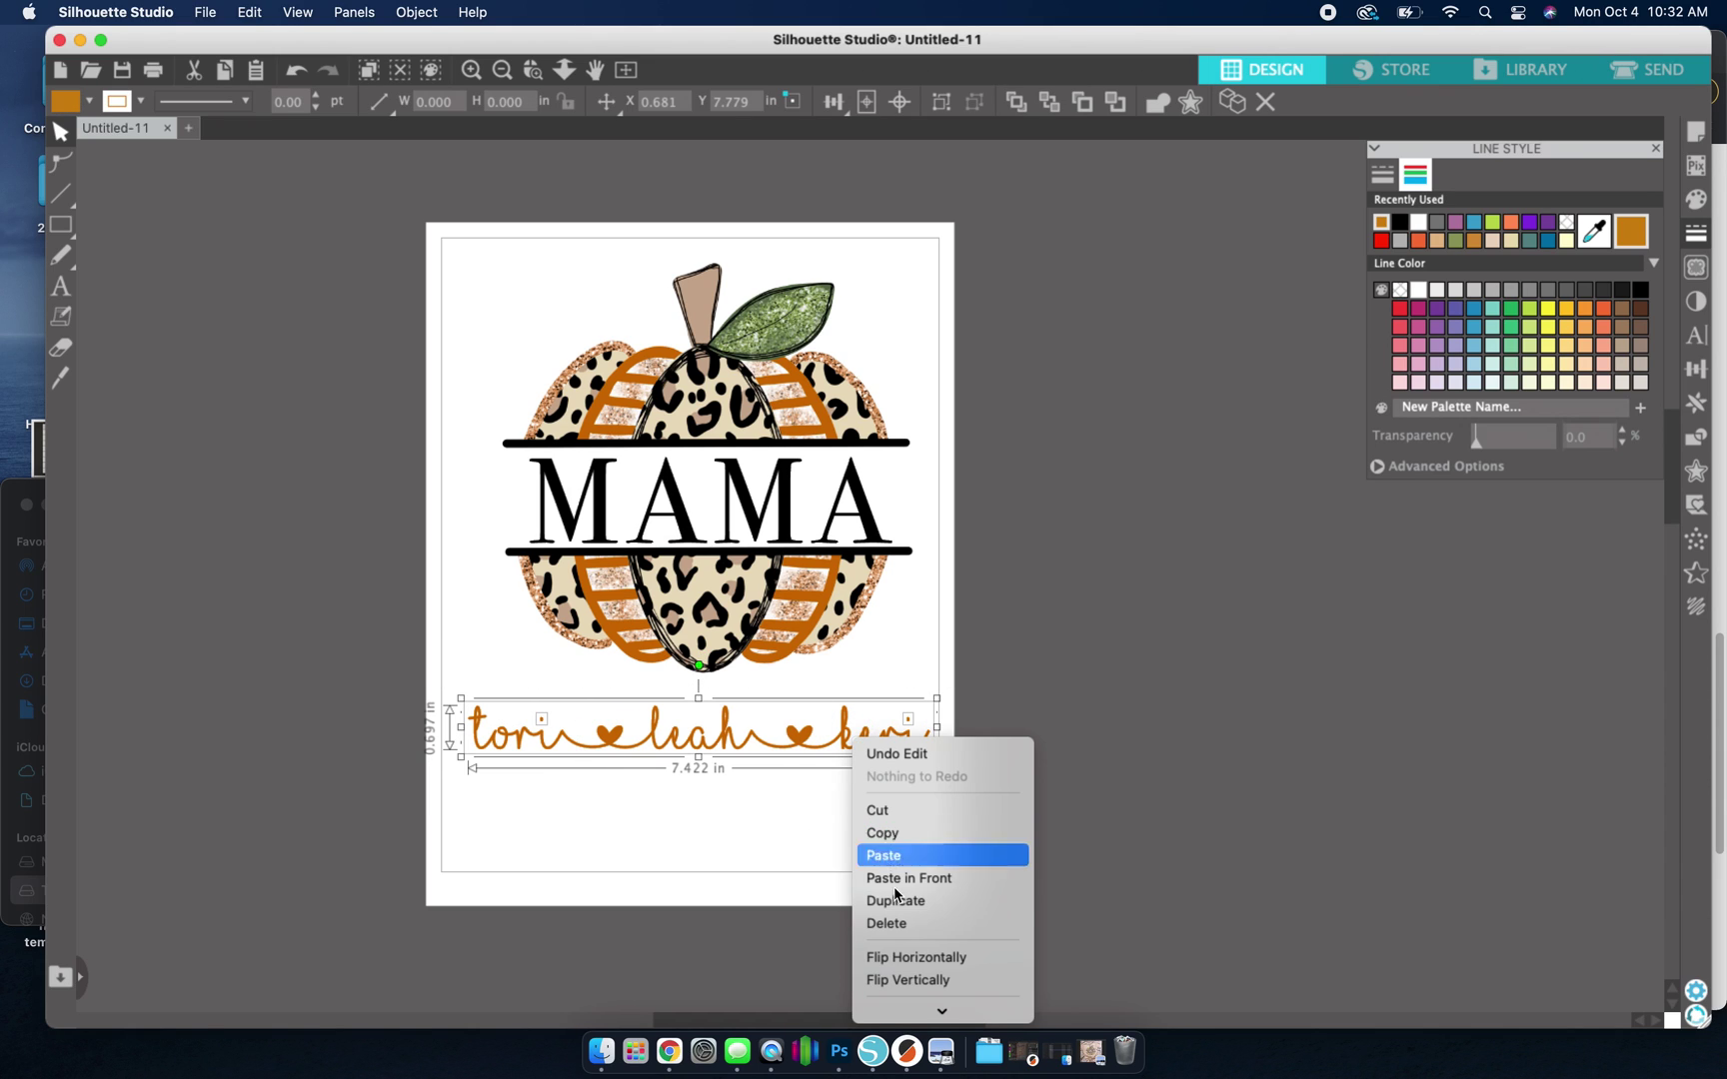
pyautogui.press('Escape')
pyautogui.click(744, 835)
pyautogui.click(699, 735)
pyautogui.click(930, 703)
pyautogui.moveTo(930, 702); pyautogui.dragTo(890, 706)
pyautogui.moveTo(679, 744); pyautogui.dragTo(708, 514)
pyautogui.click(718, 744)
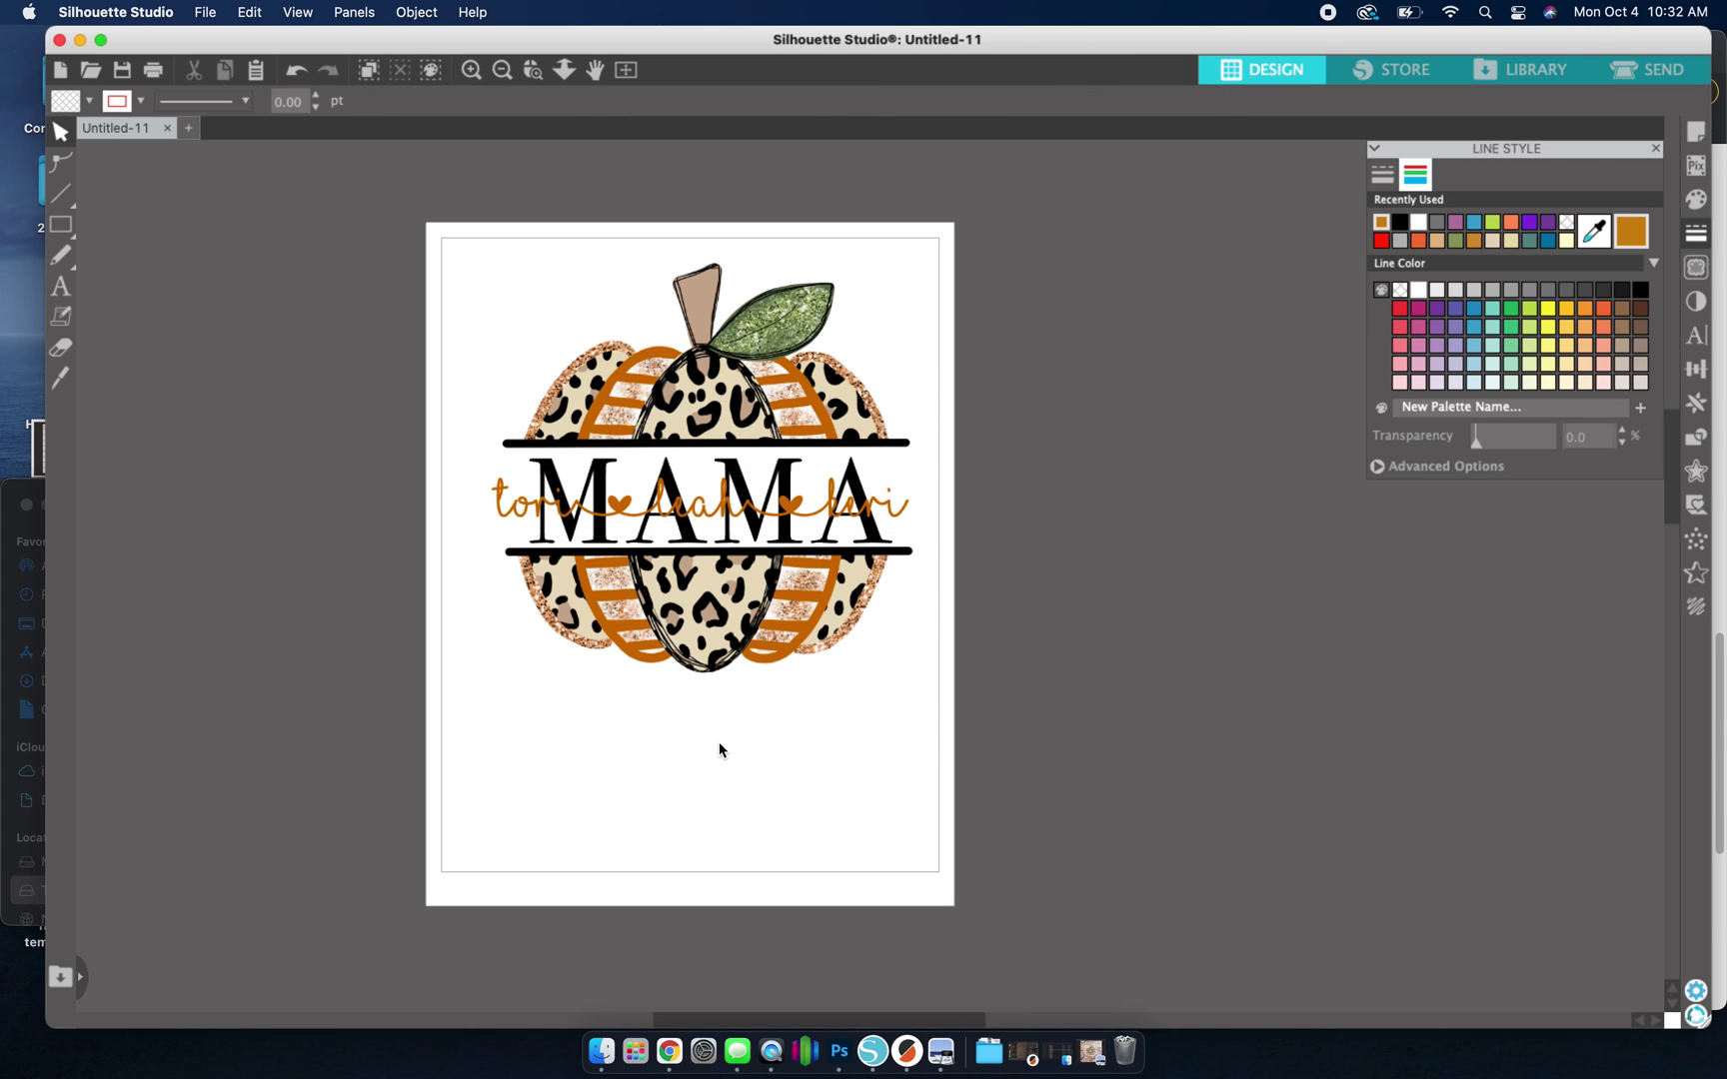
pyautogui.moveTo(707, 515); pyautogui.dragTo(700, 750)
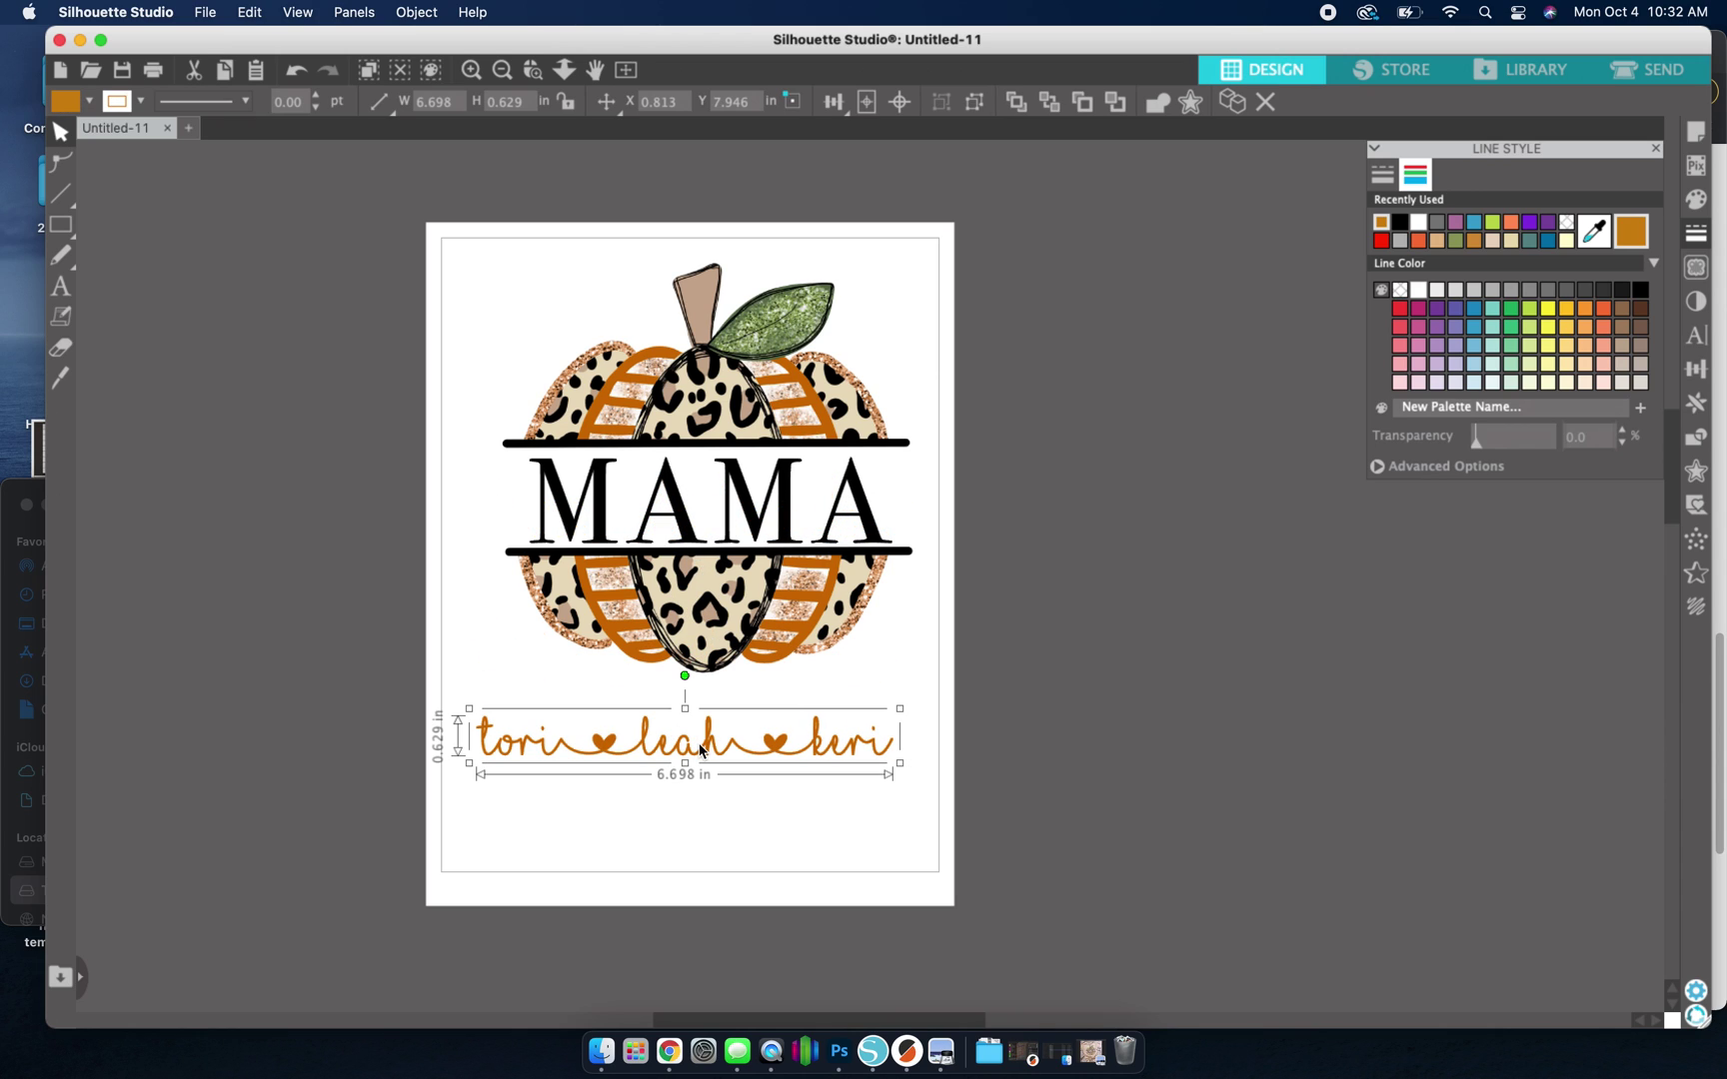
# Create a 0.065 in offset outline around the names
pyautogui.click(1696, 471)
pyautogui.click(1435, 202)
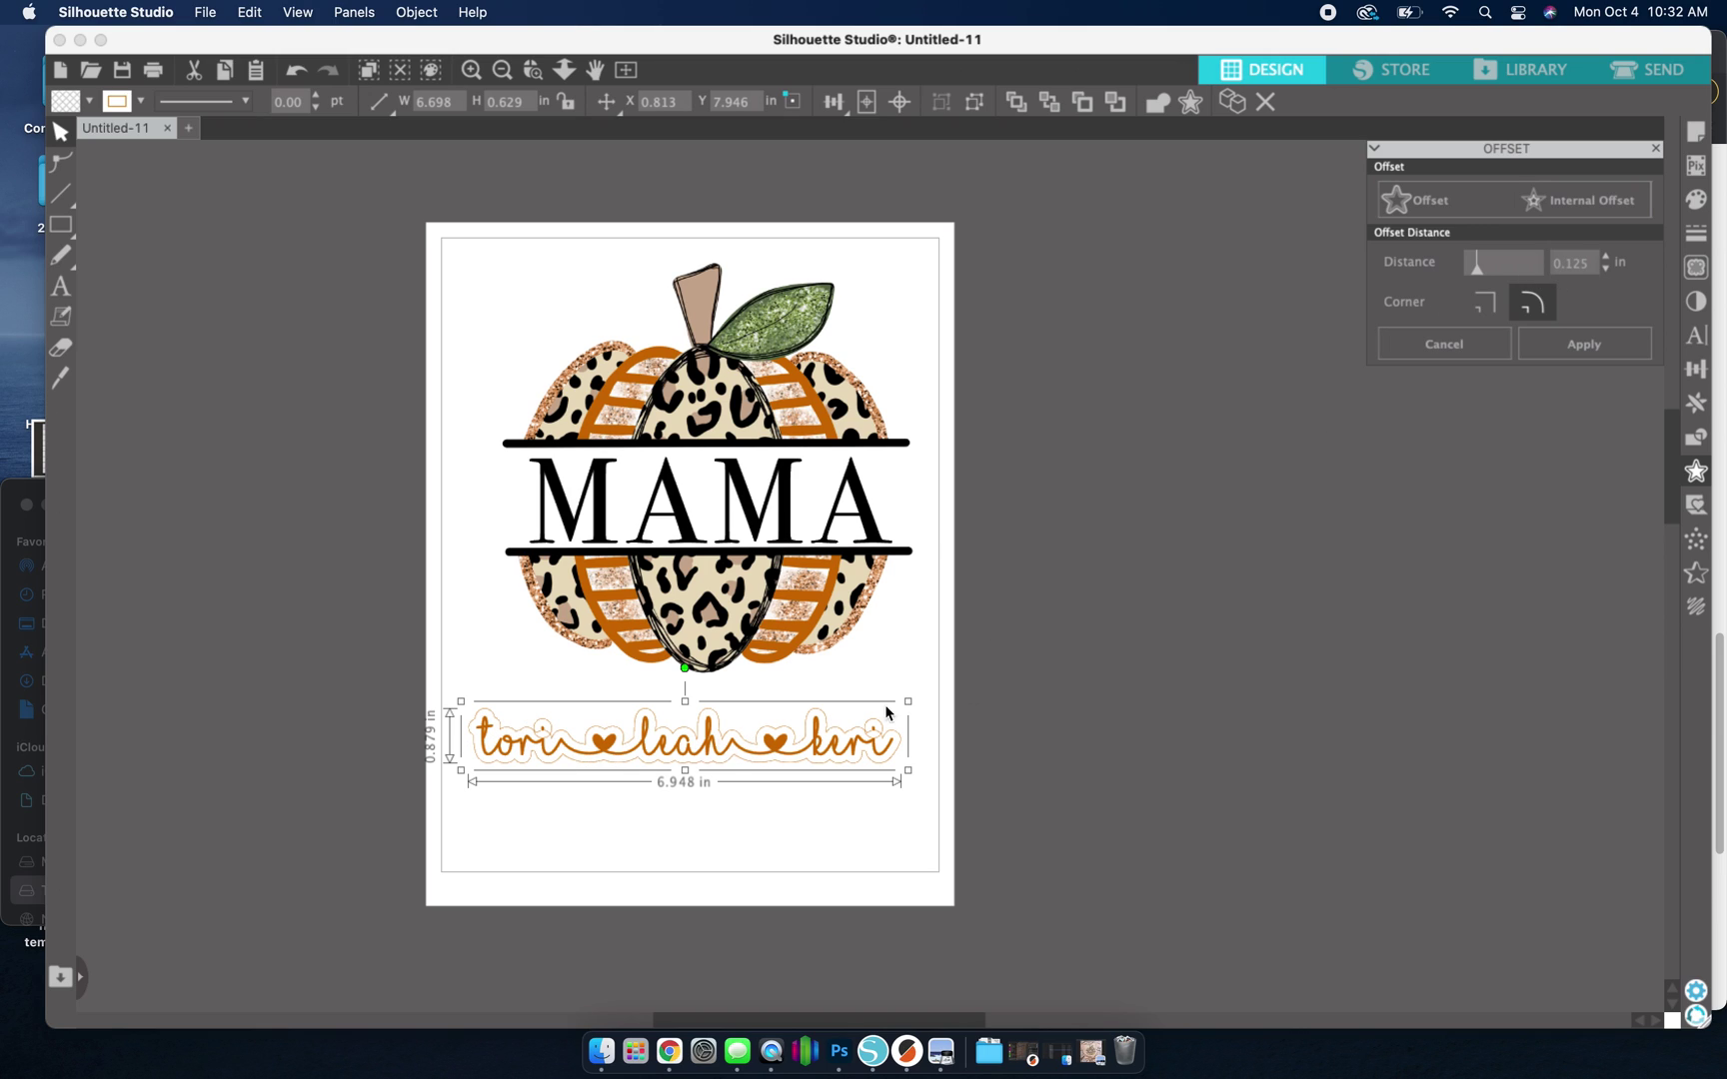
pyautogui.click(1606, 267)
pyautogui.click(1606, 268)
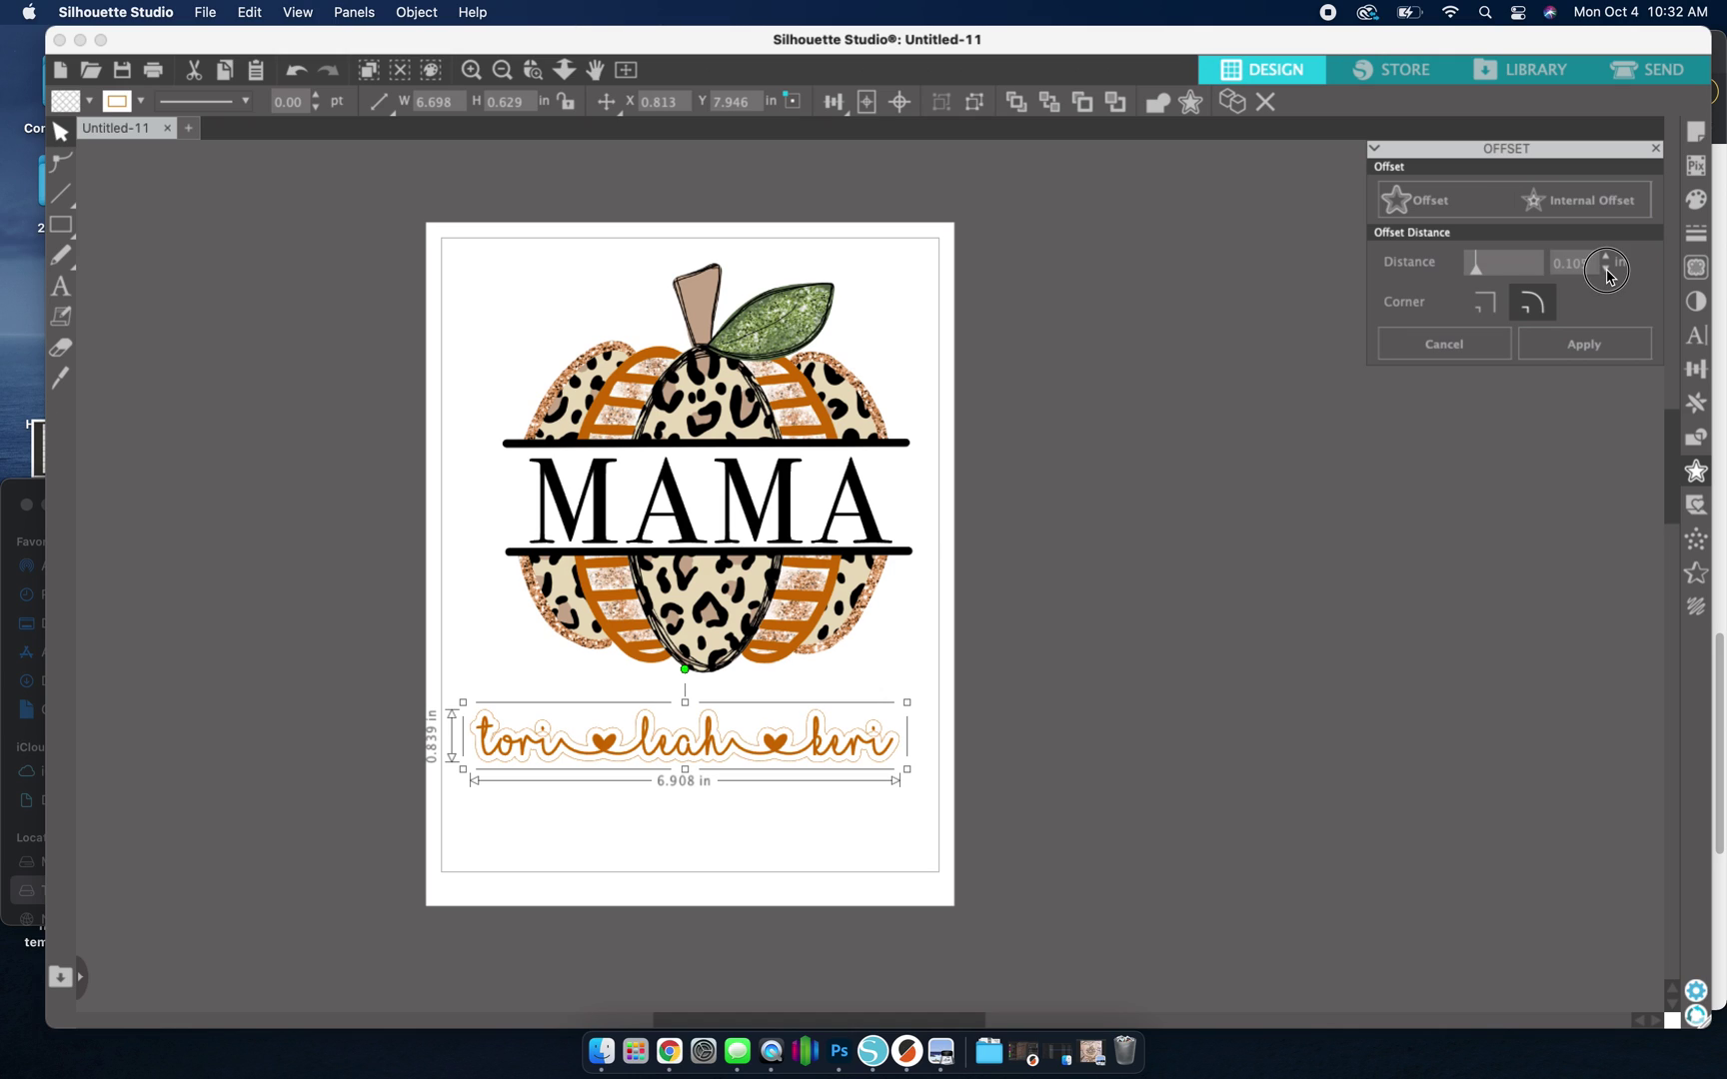
pyautogui.click(1606, 268)
pyautogui.click(1606, 267)
pyautogui.click(1606, 267)
pyautogui.click(1606, 268)
pyautogui.click(1606, 268)
pyautogui.click(1605, 268)
pyautogui.click(1606, 268)
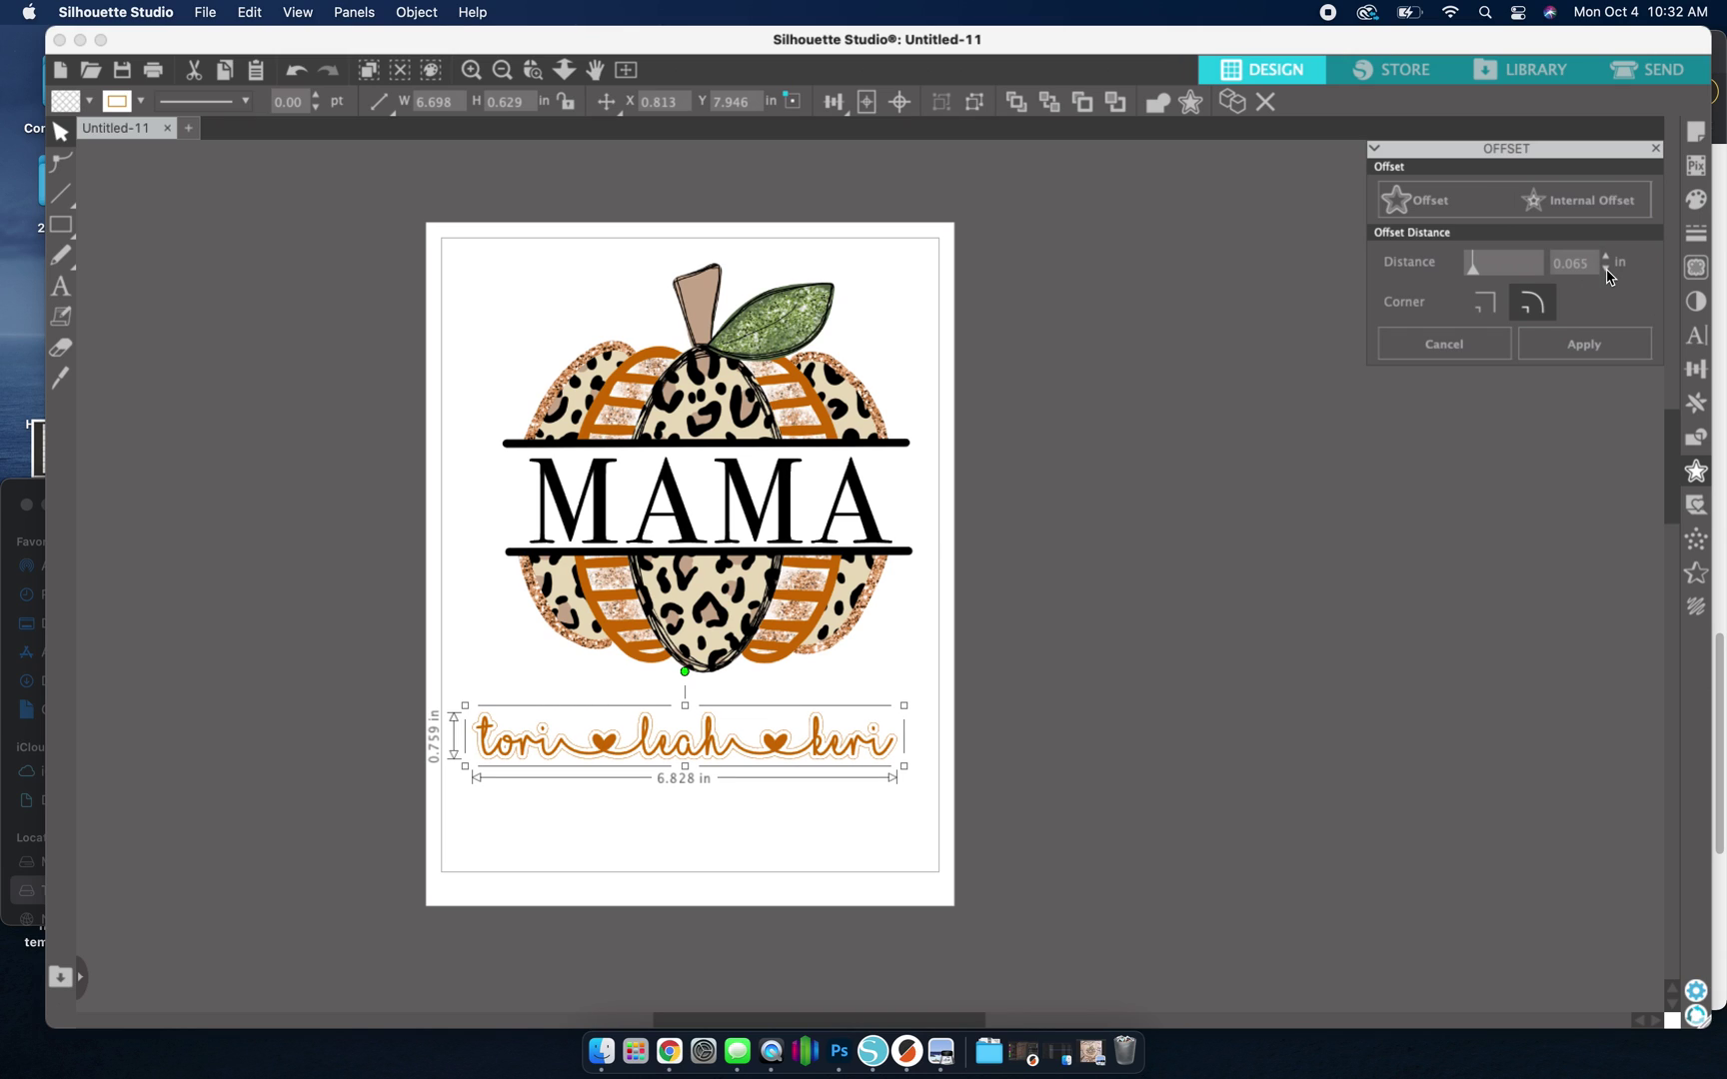
pyautogui.click(1596, 351)
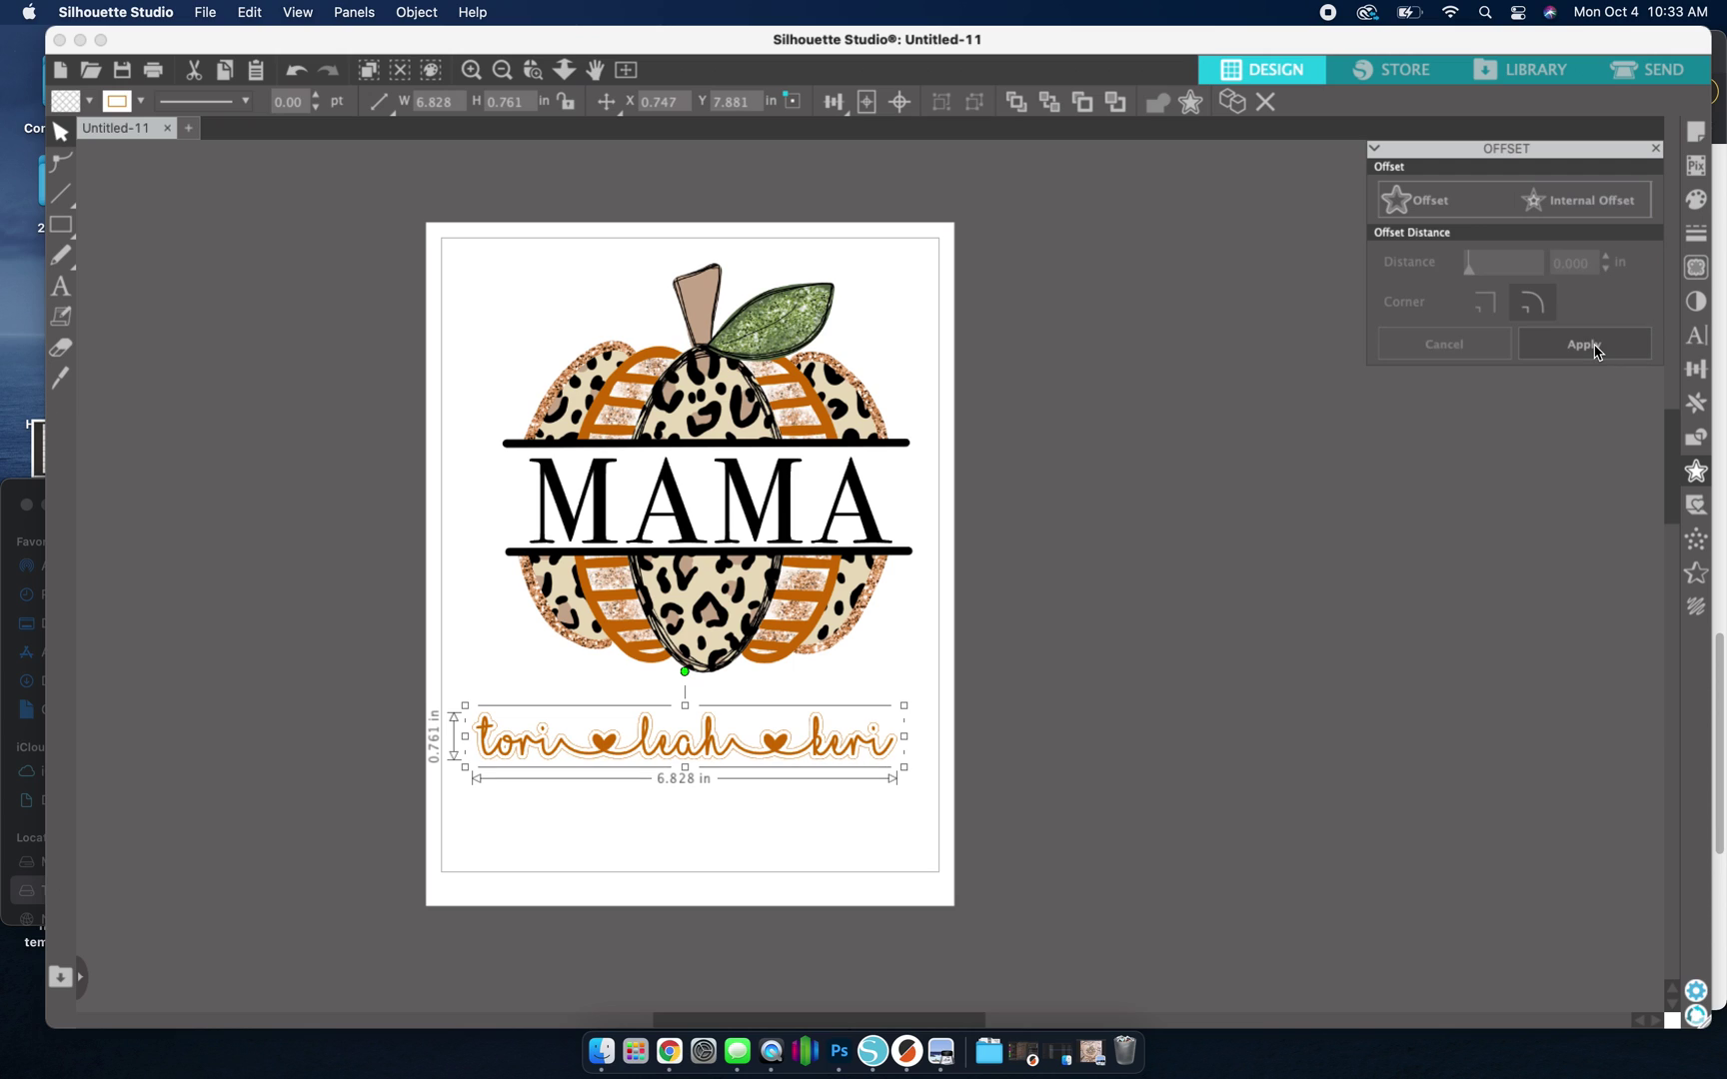
# Move the names together with their offset outline up onto MAMA
pyautogui.click(1329, 658)
pyautogui.moveTo(696, 757); pyautogui.dragTo(686, 771)
pyautogui.press('super+z')
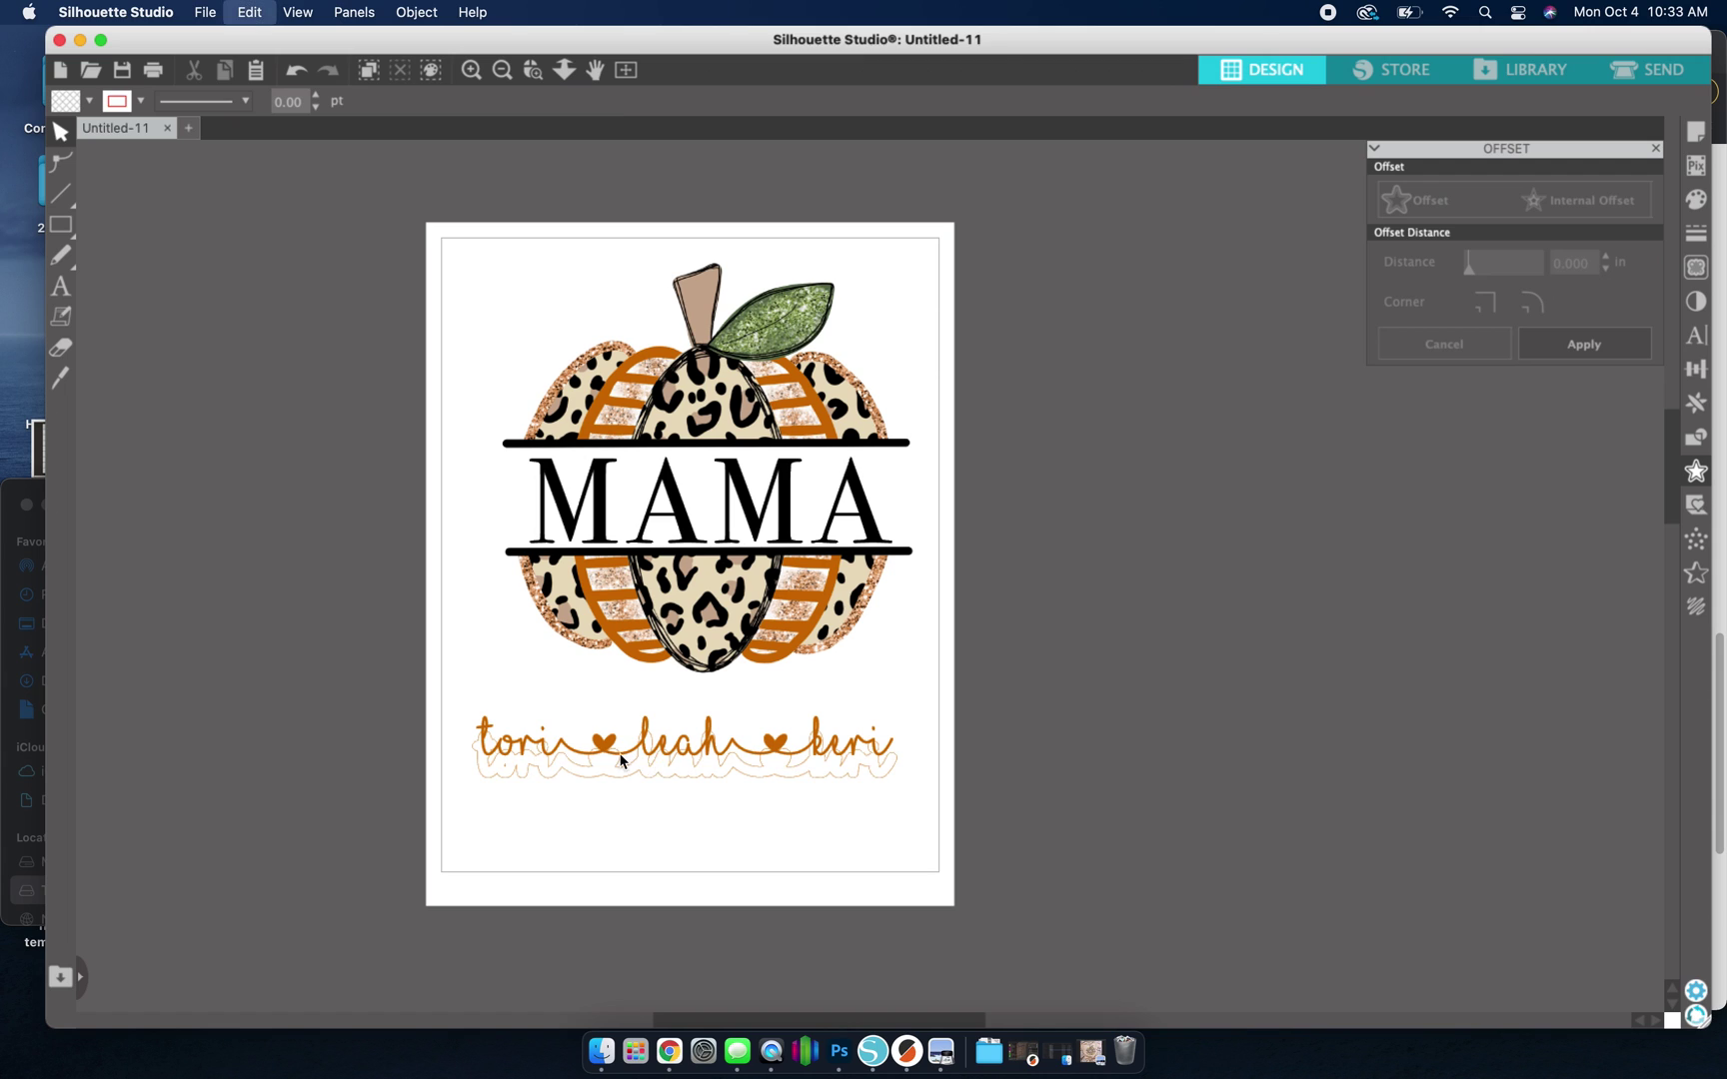
pyautogui.moveTo(459, 689); pyautogui.dragTo(918, 808)
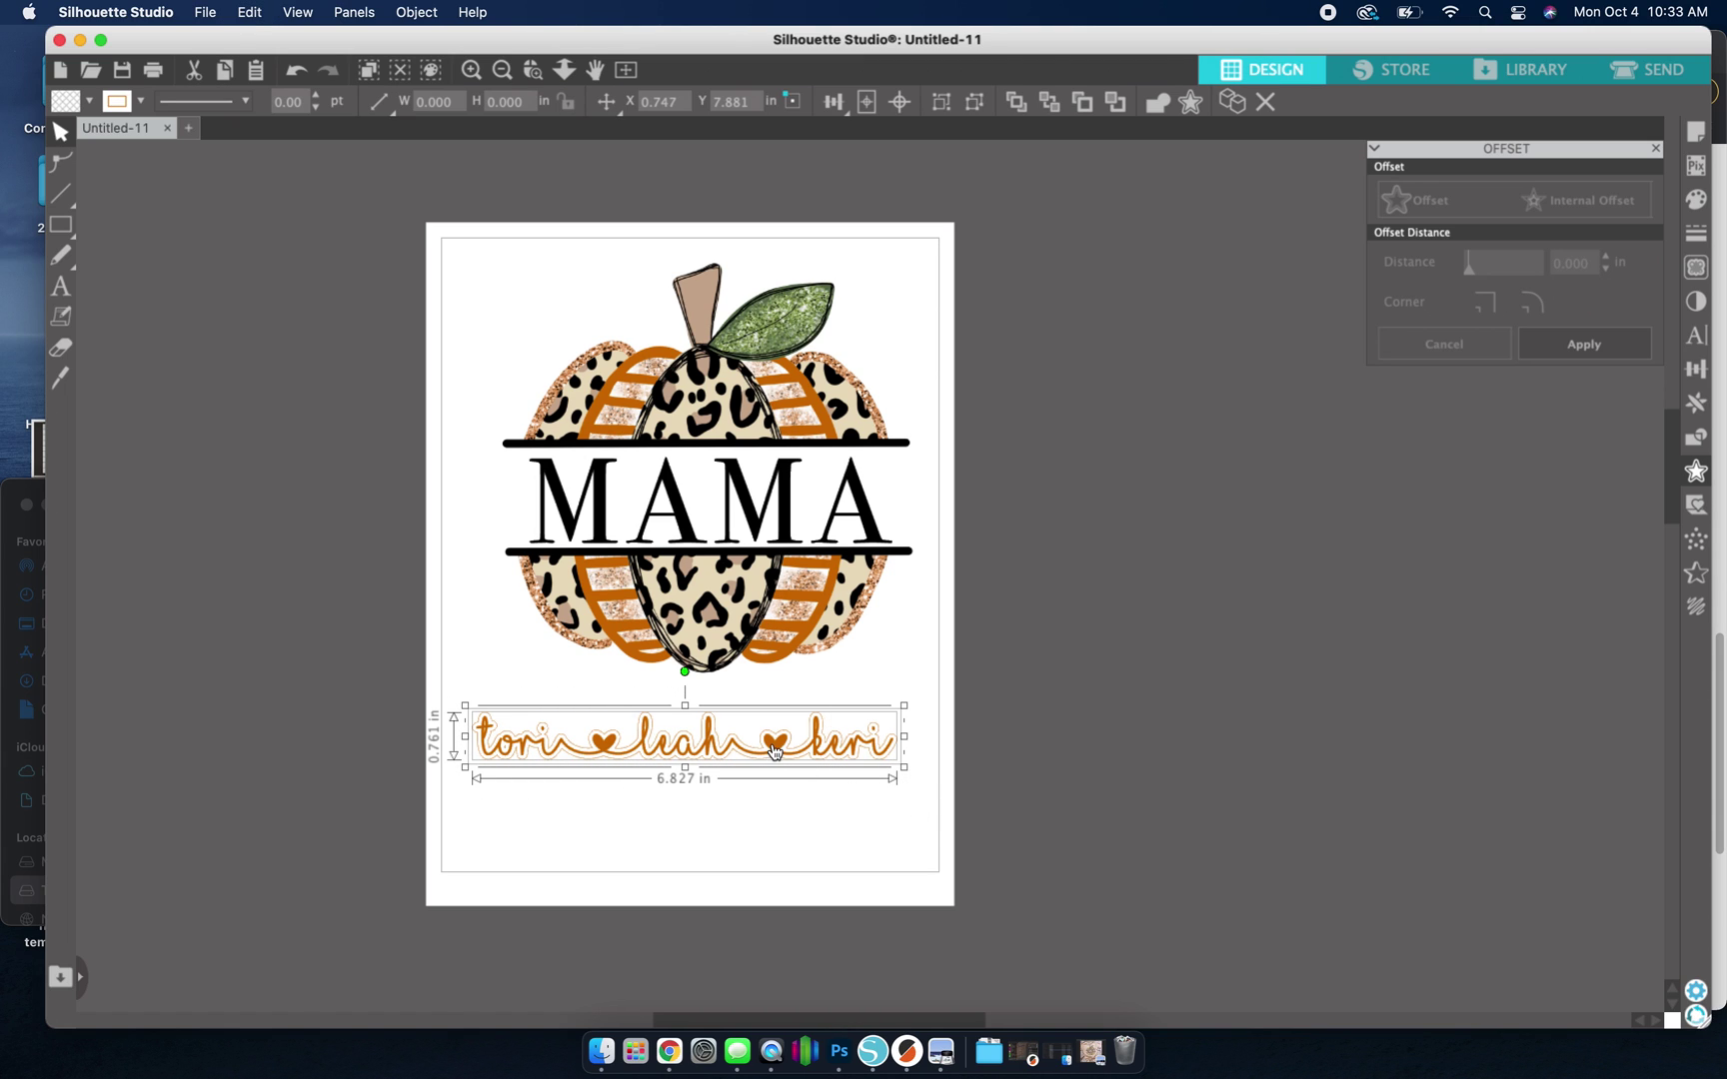
pyautogui.moveTo(777, 759); pyautogui.dragTo(778, 506)
pyautogui.click(751, 698)
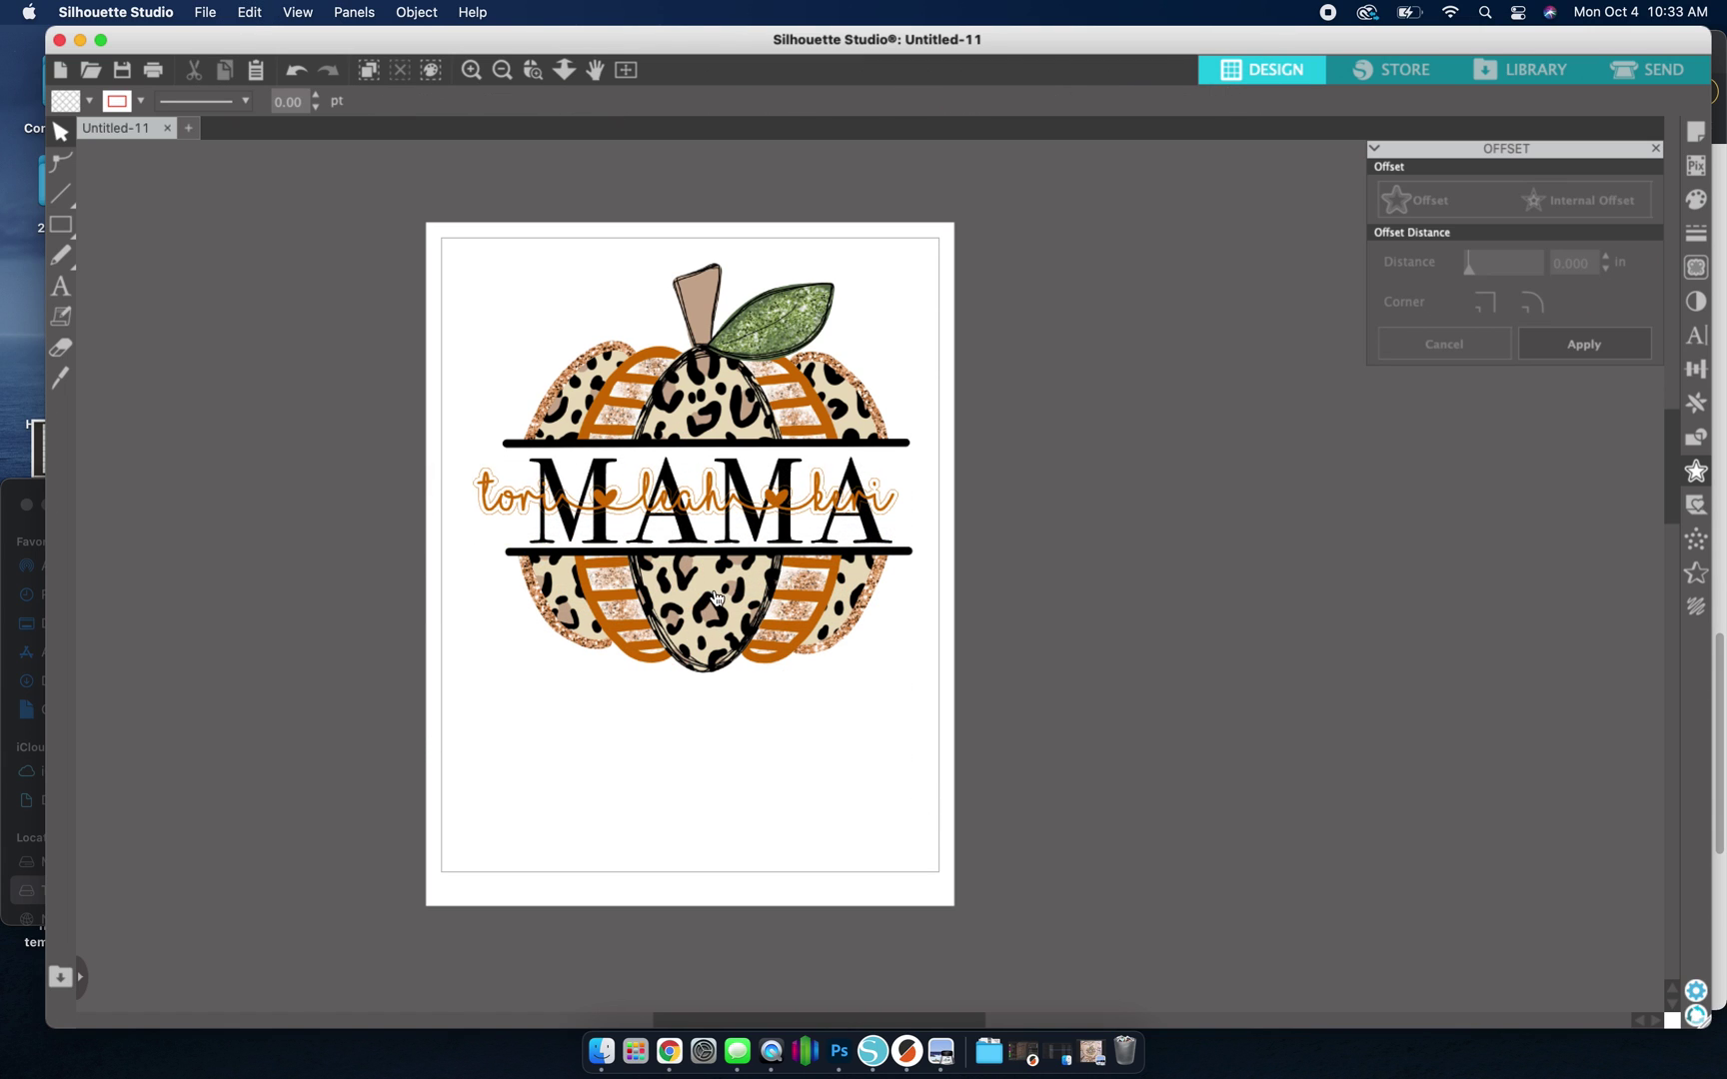
# Shift the pumpkin artwork to the right and pull the orange names off their outline
pyautogui.scroll(4, 719, 598)
pyautogui.scroll(4, 711, 476)
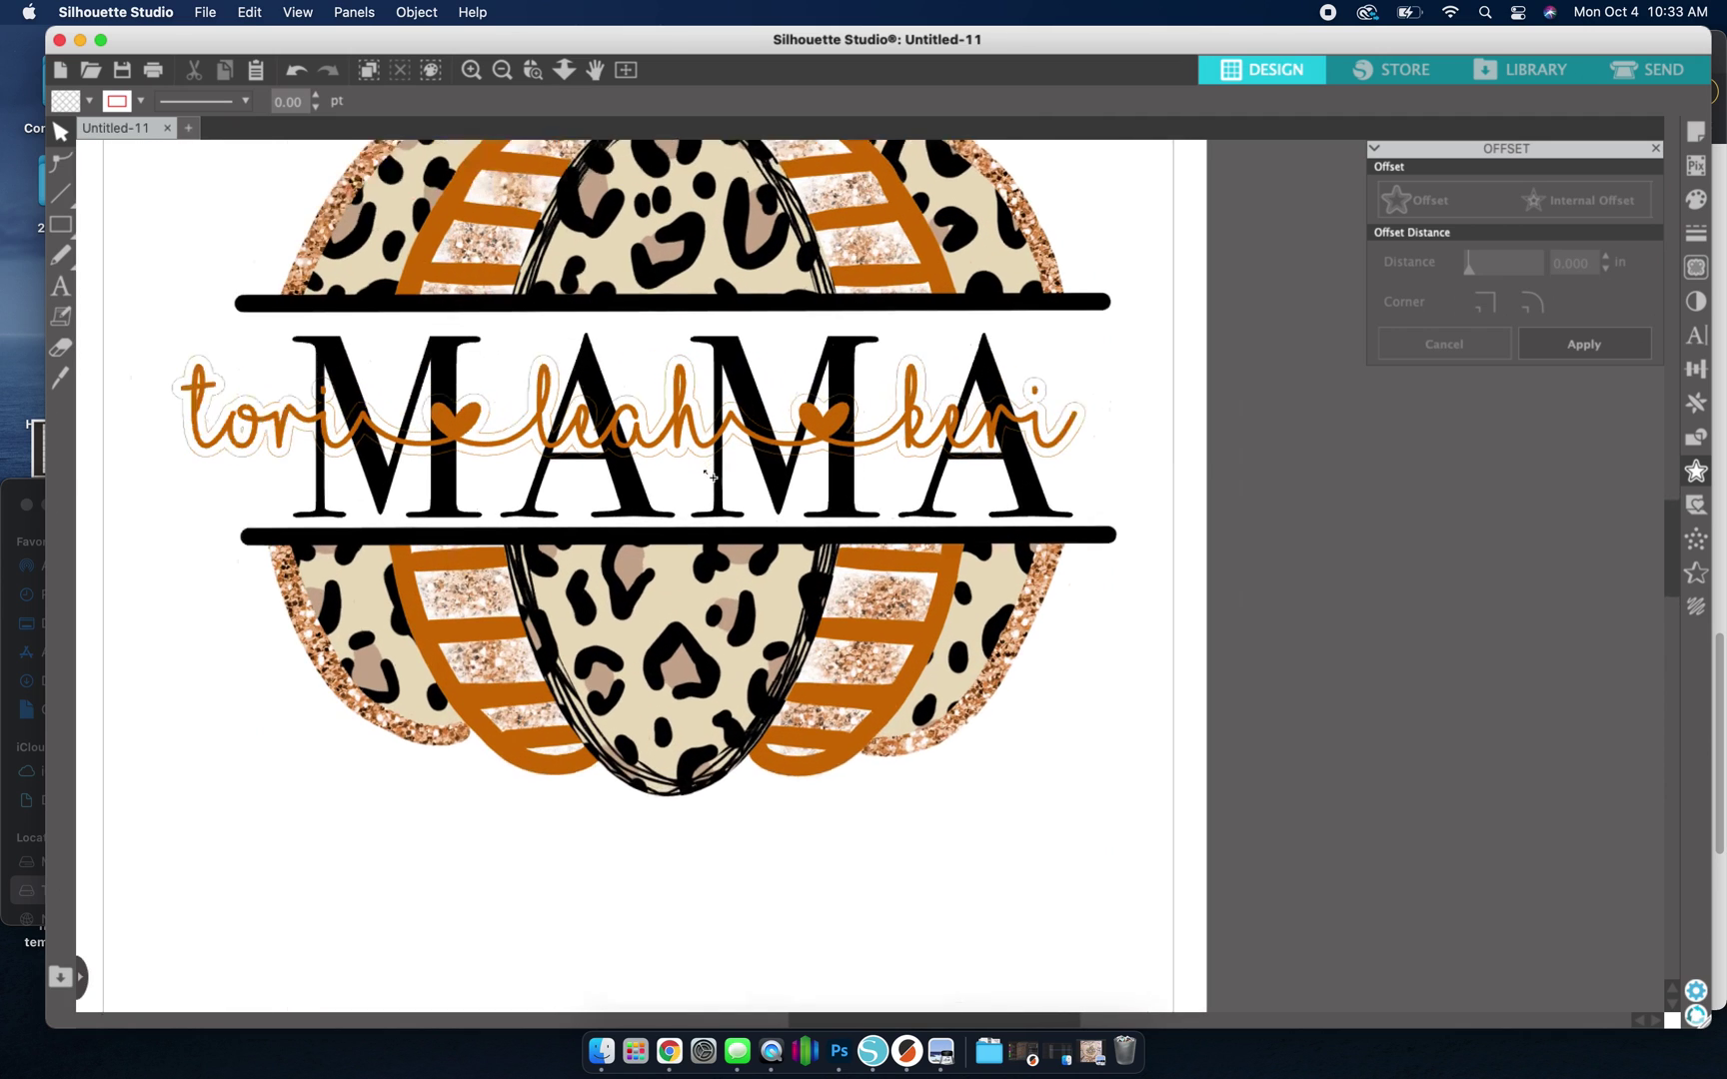
pyautogui.click(120, 305)
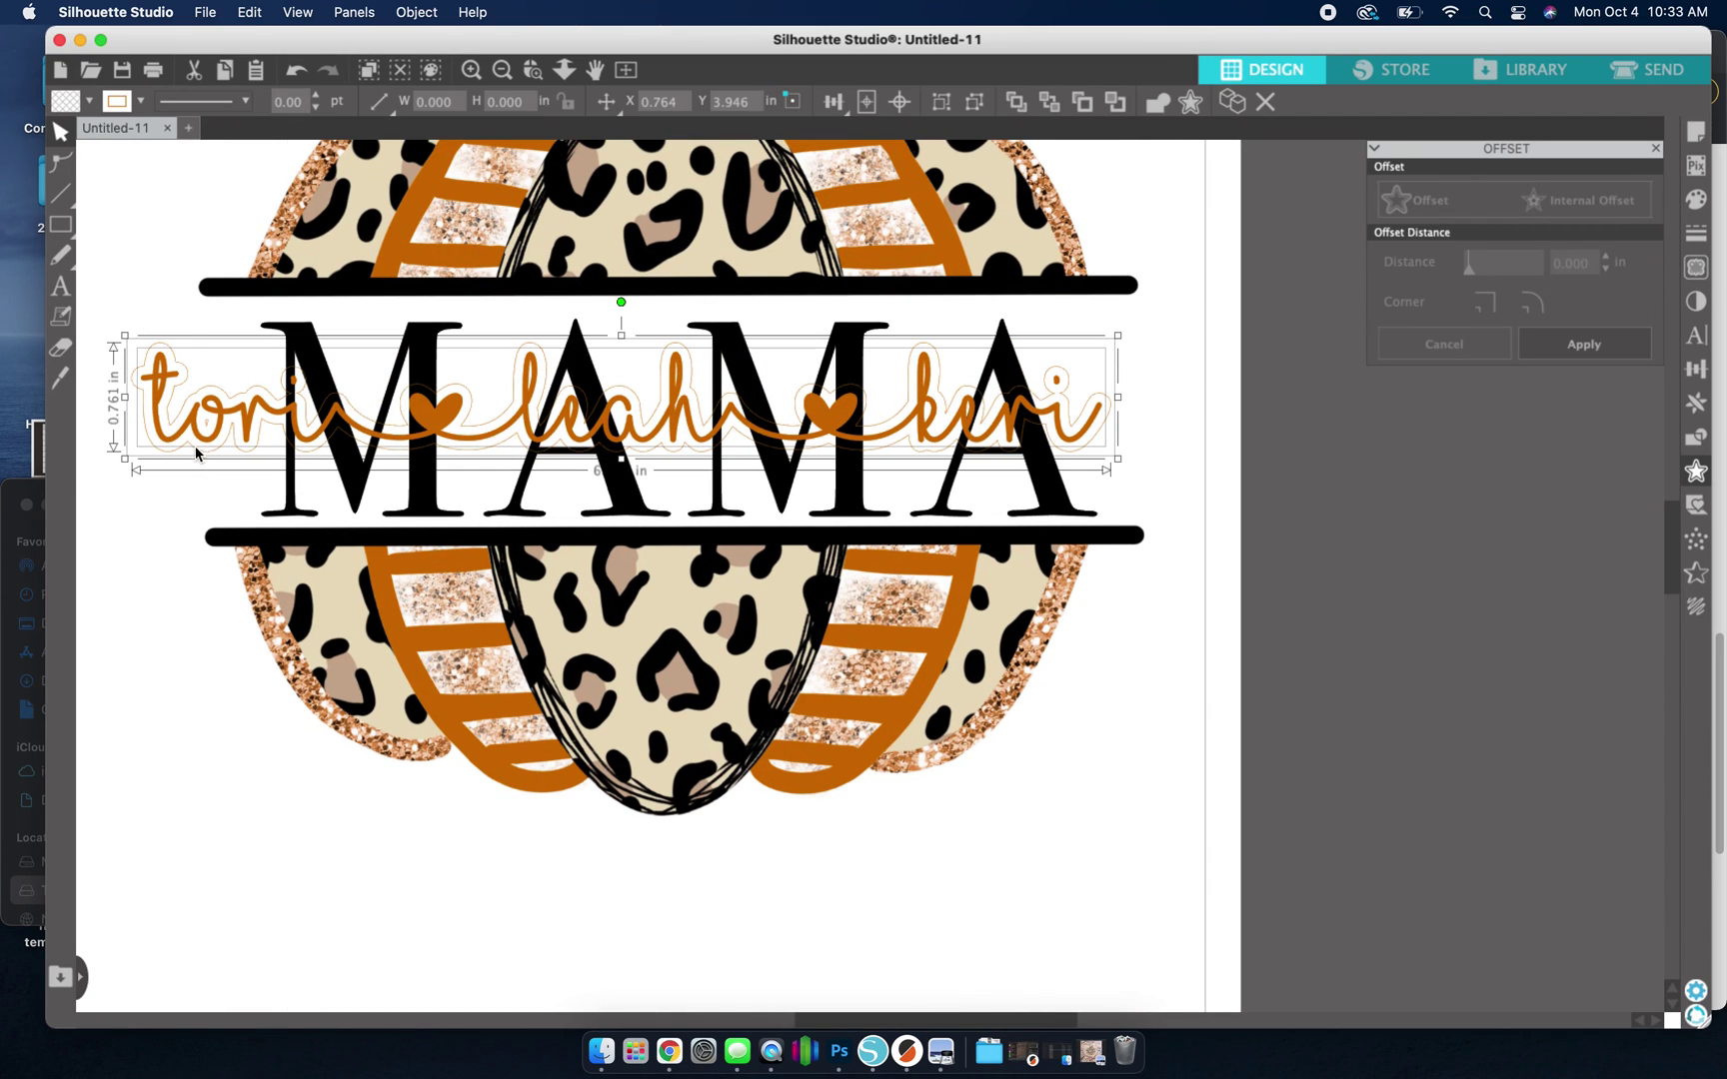
pyautogui.moveTo(228, 395); pyautogui.dragTo(1162, 642)
pyautogui.click(747, 470)
pyautogui.moveTo(825, 428); pyautogui.dragTo(786, 799)
# Fill the offset outline around the orange names with white
pyautogui.click(786, 800)
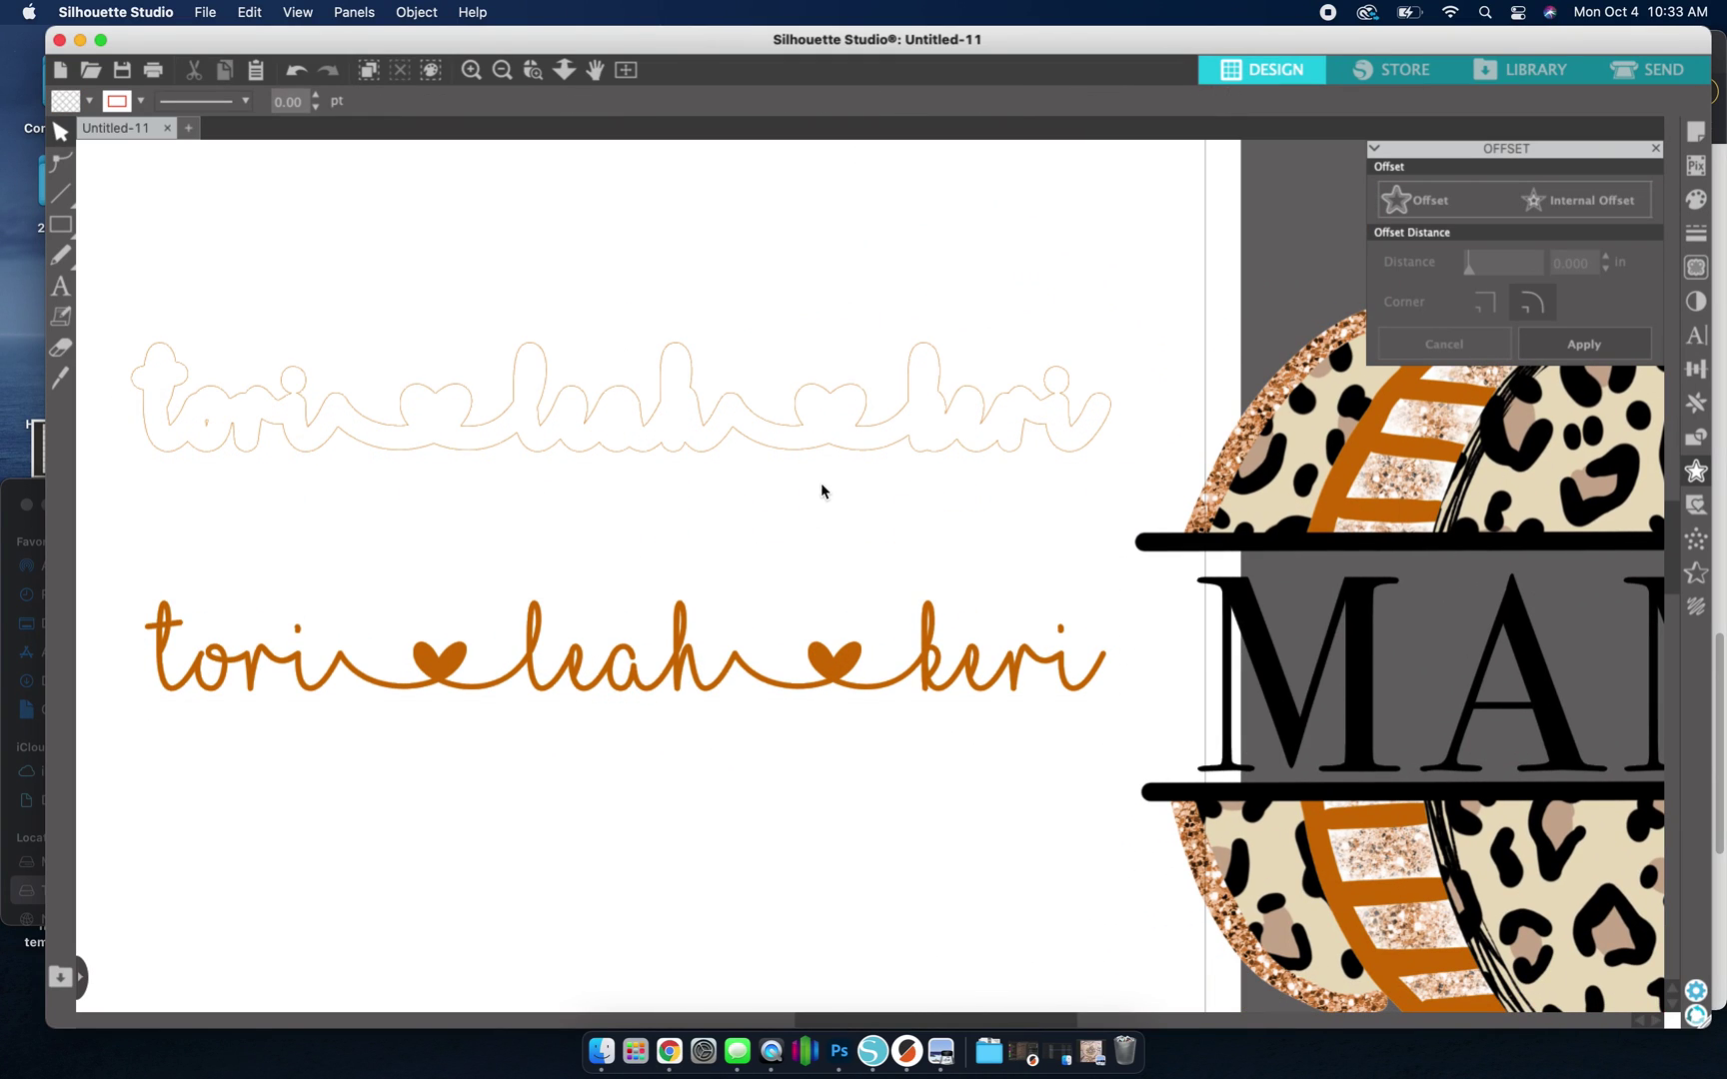
pyautogui.click(825, 446)
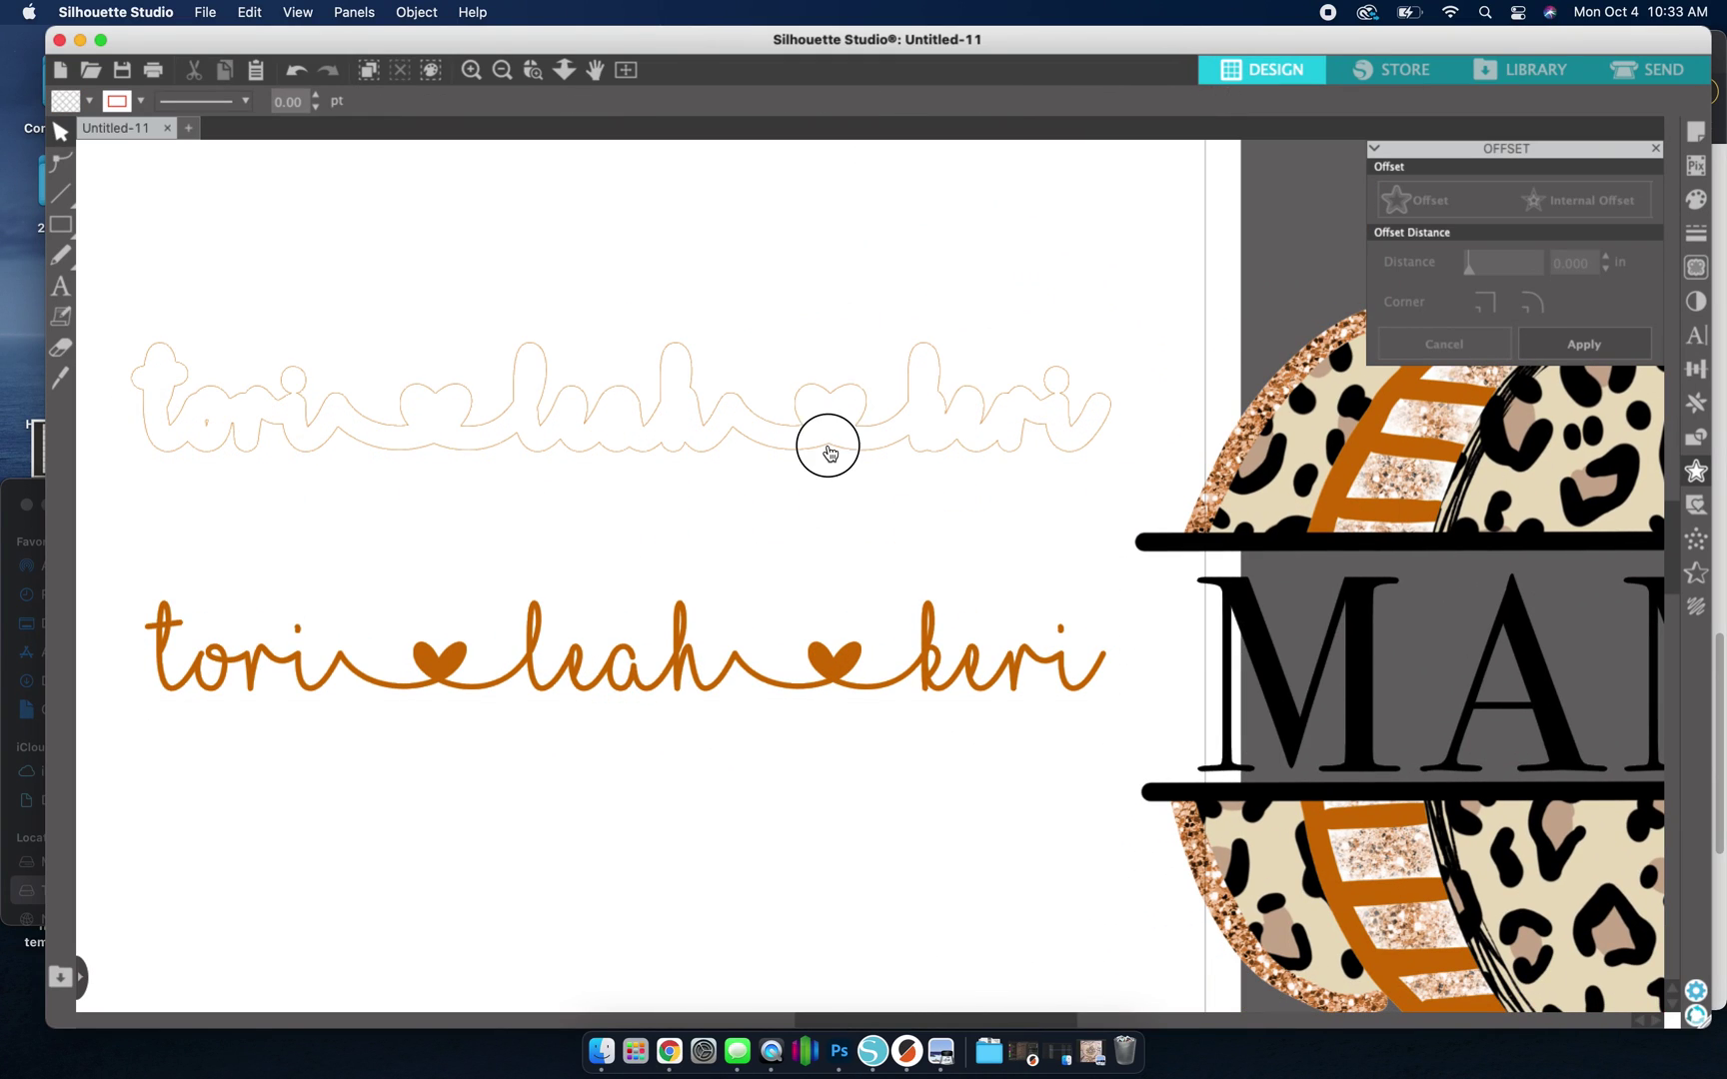
pyautogui.click(1694, 200)
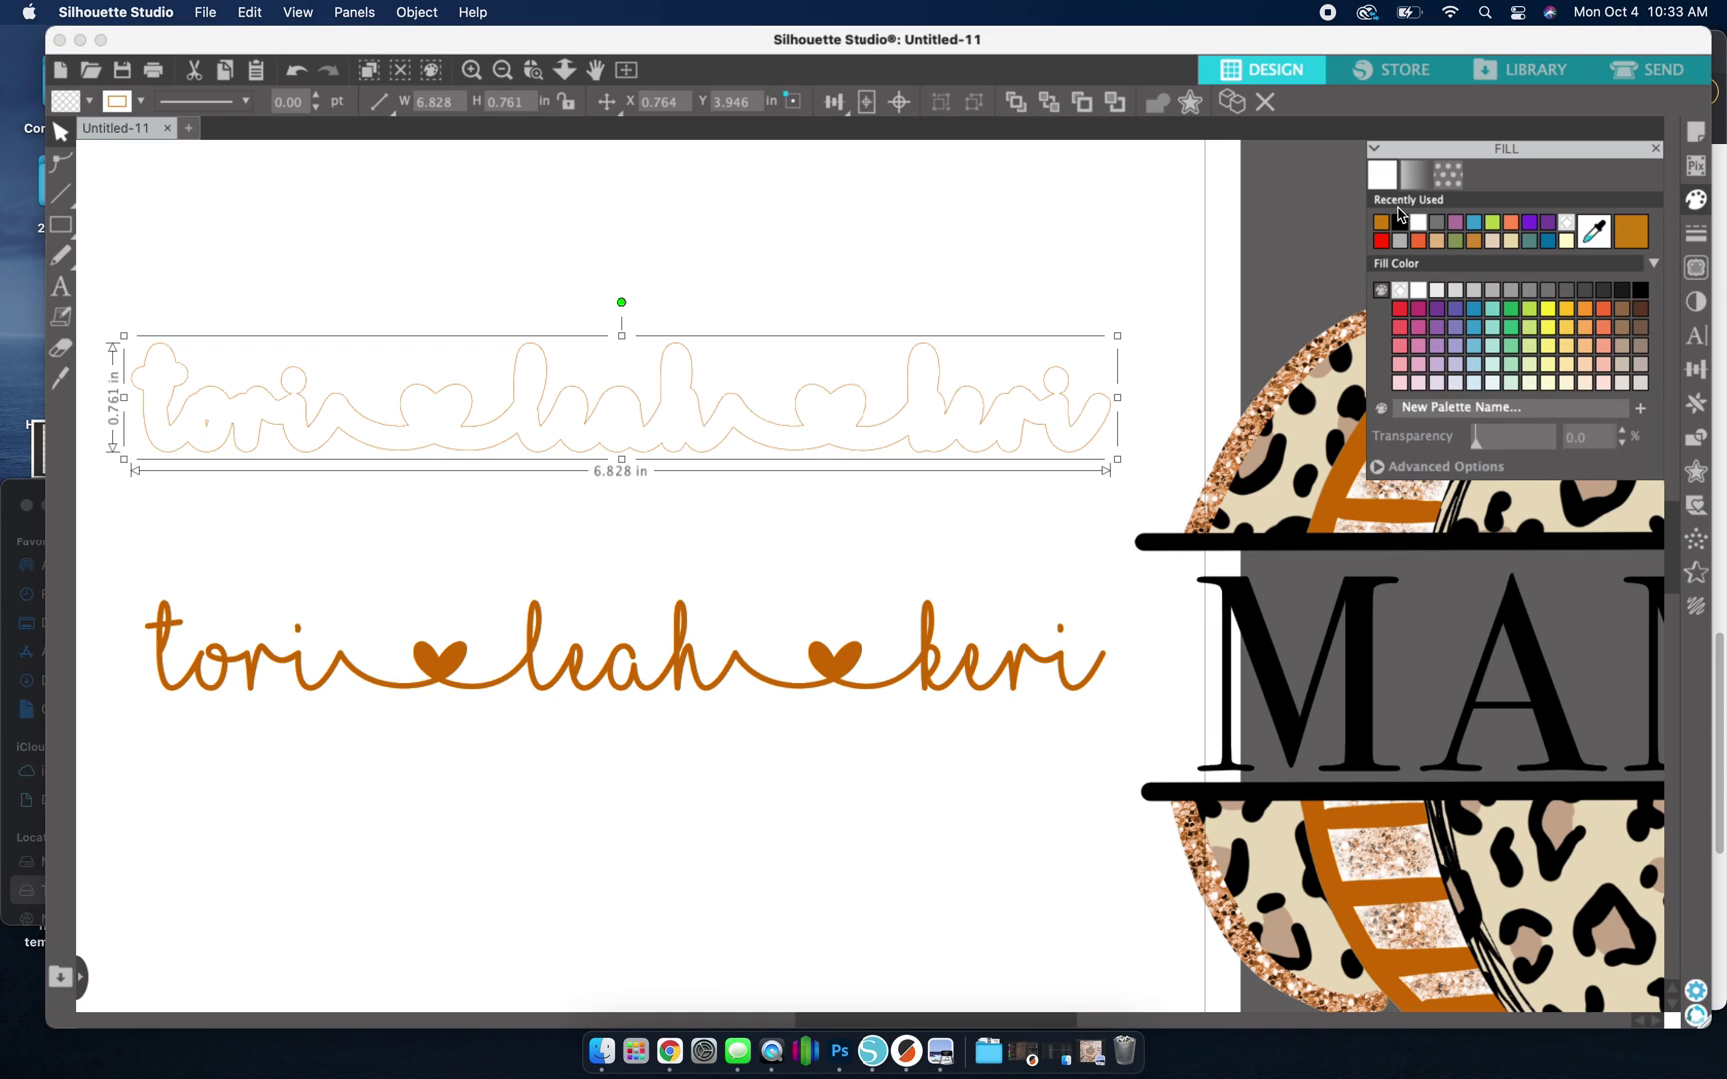
pyautogui.click(1418, 221)
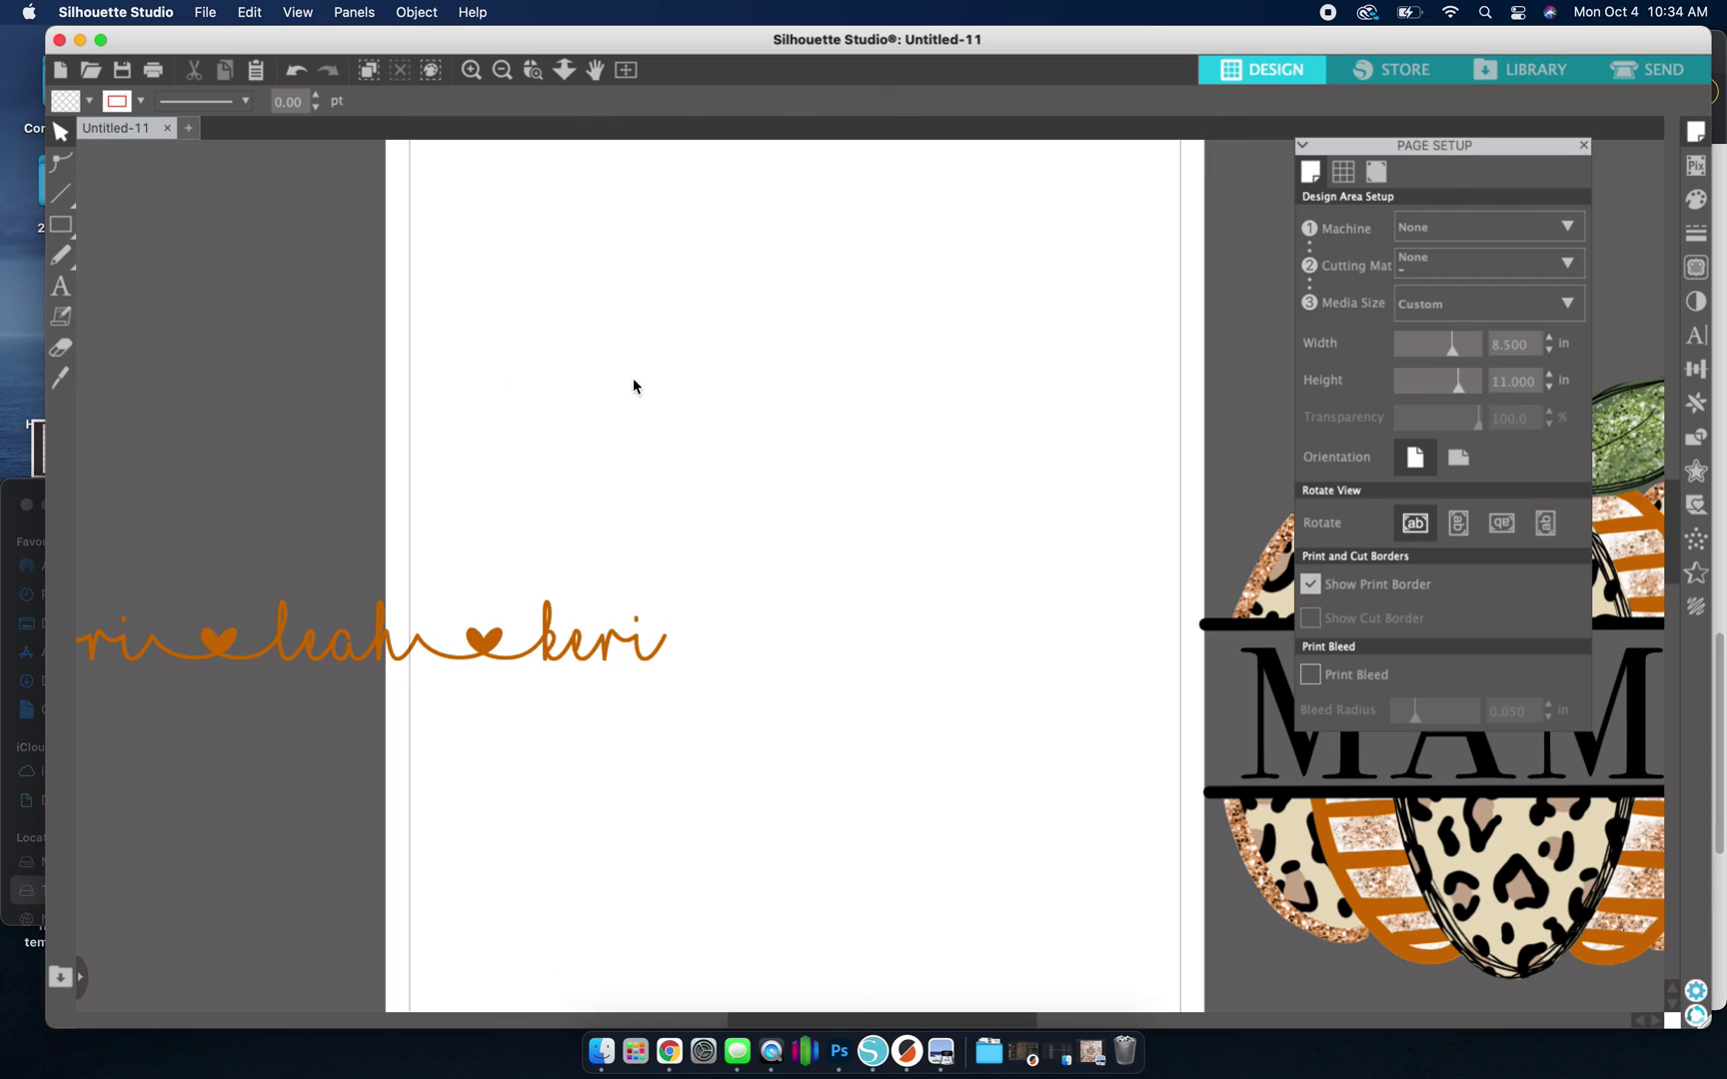
# Paste a copy of the white outline and position it behind the orange names
pyautogui.click(679, 463)
pyautogui.click(834, 482)
pyautogui.click(839, 416)
pyautogui.click(862, 488)
pyautogui.click(683, 494)
pyautogui.press('cmd+v')
pyautogui.moveTo(817, 532); pyautogui.dragTo(378, 647)
pyautogui.hscroll(-5, 550, 781)
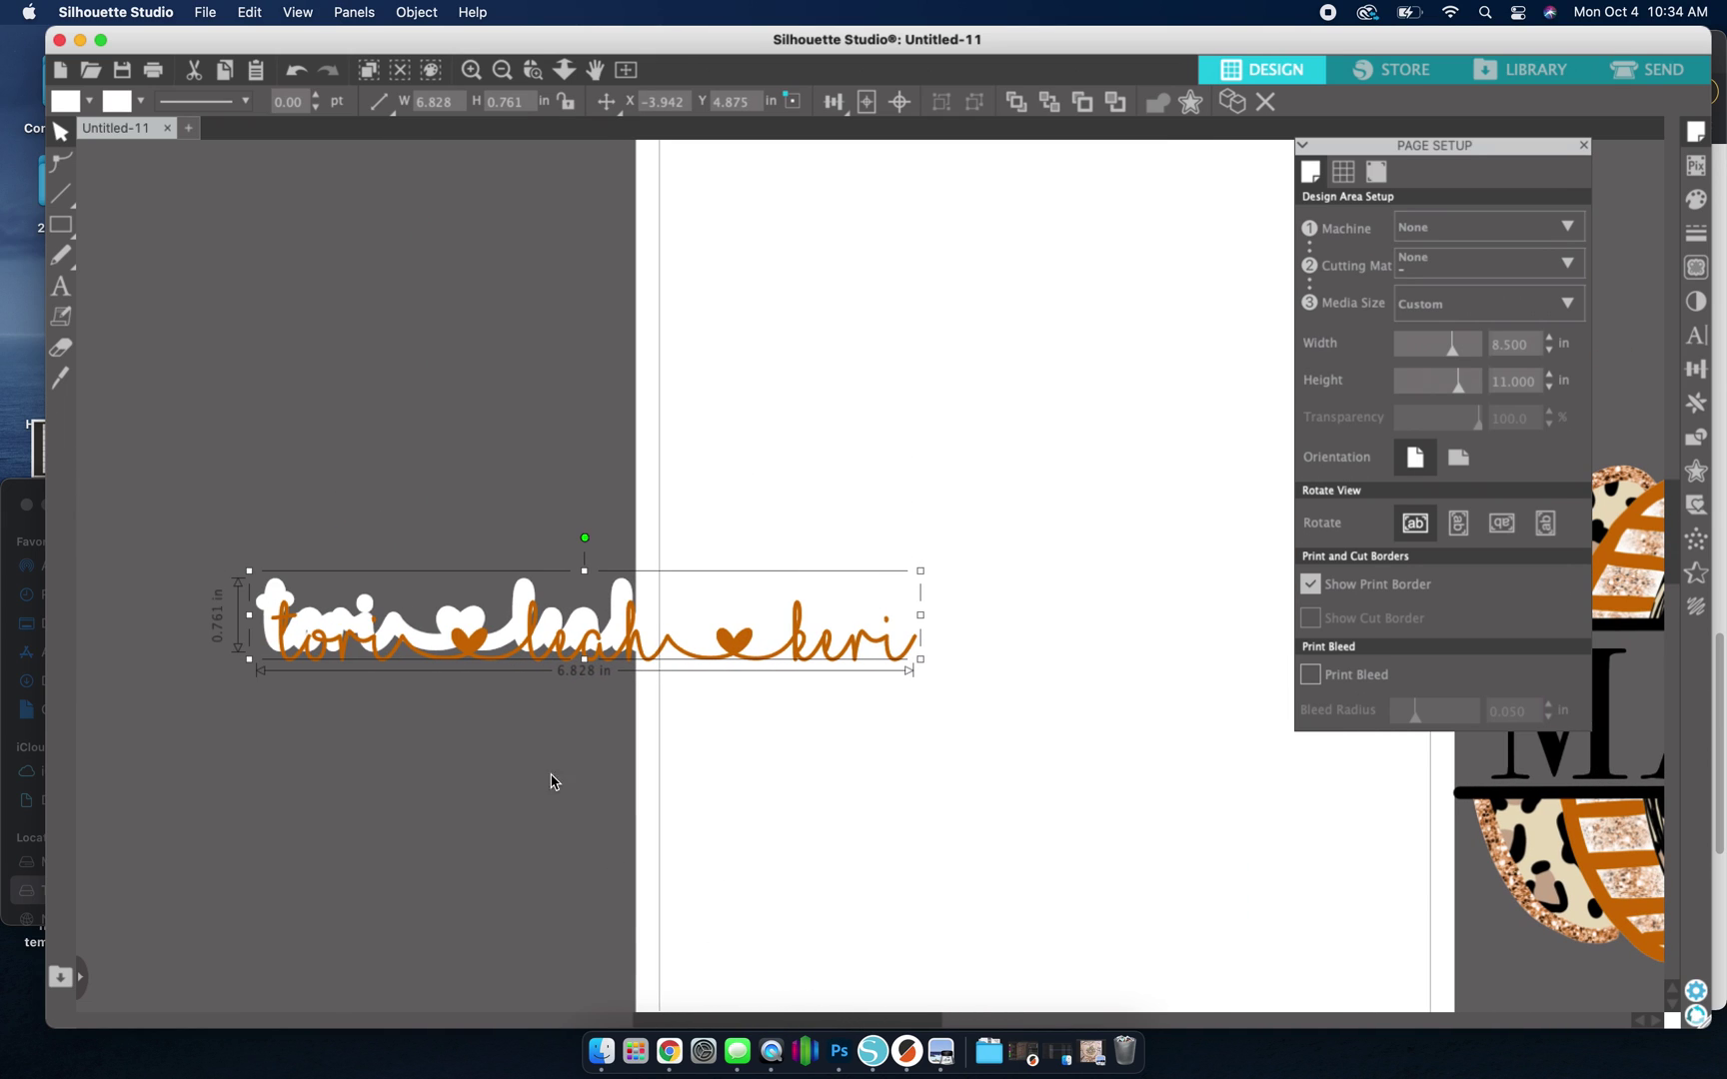
pyautogui.moveTo(490, 661); pyautogui.dragTo(461, 632)
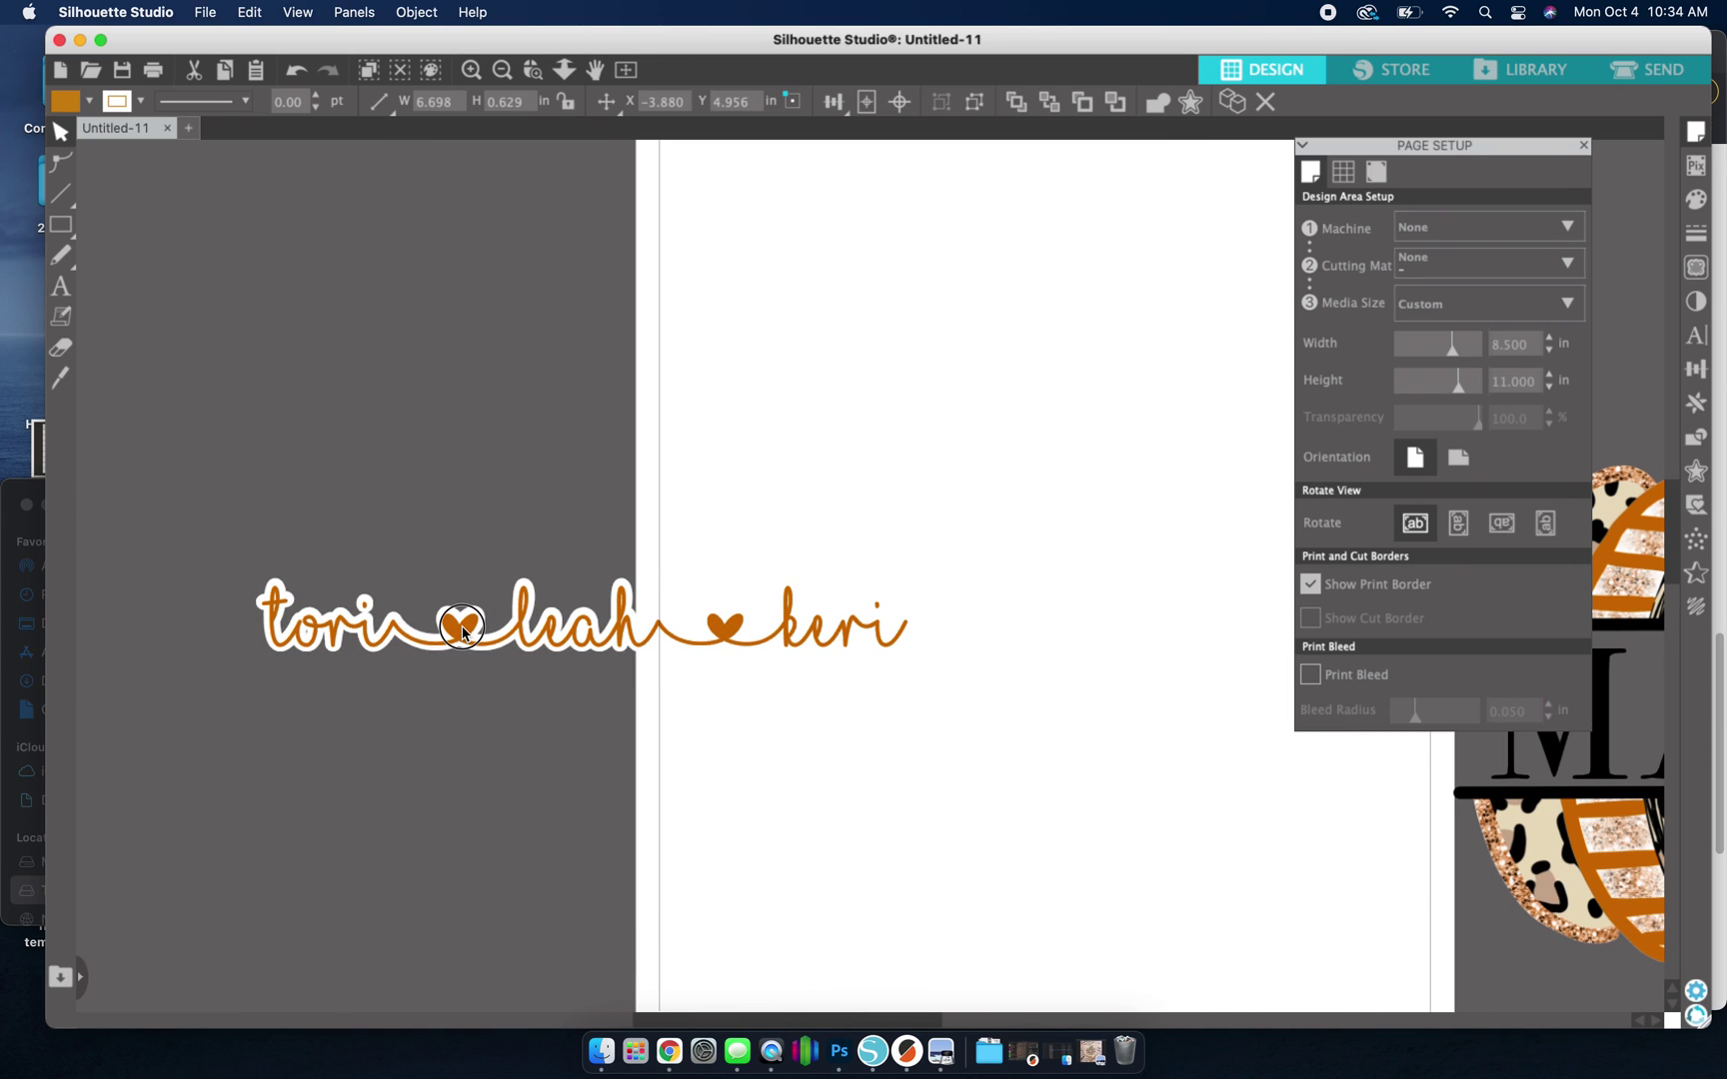
# Group the white backing with the orange names and bring the MAMA pumpkin onto the page
pyautogui.moveTo(174, 536); pyautogui.dragTo(454, 729)
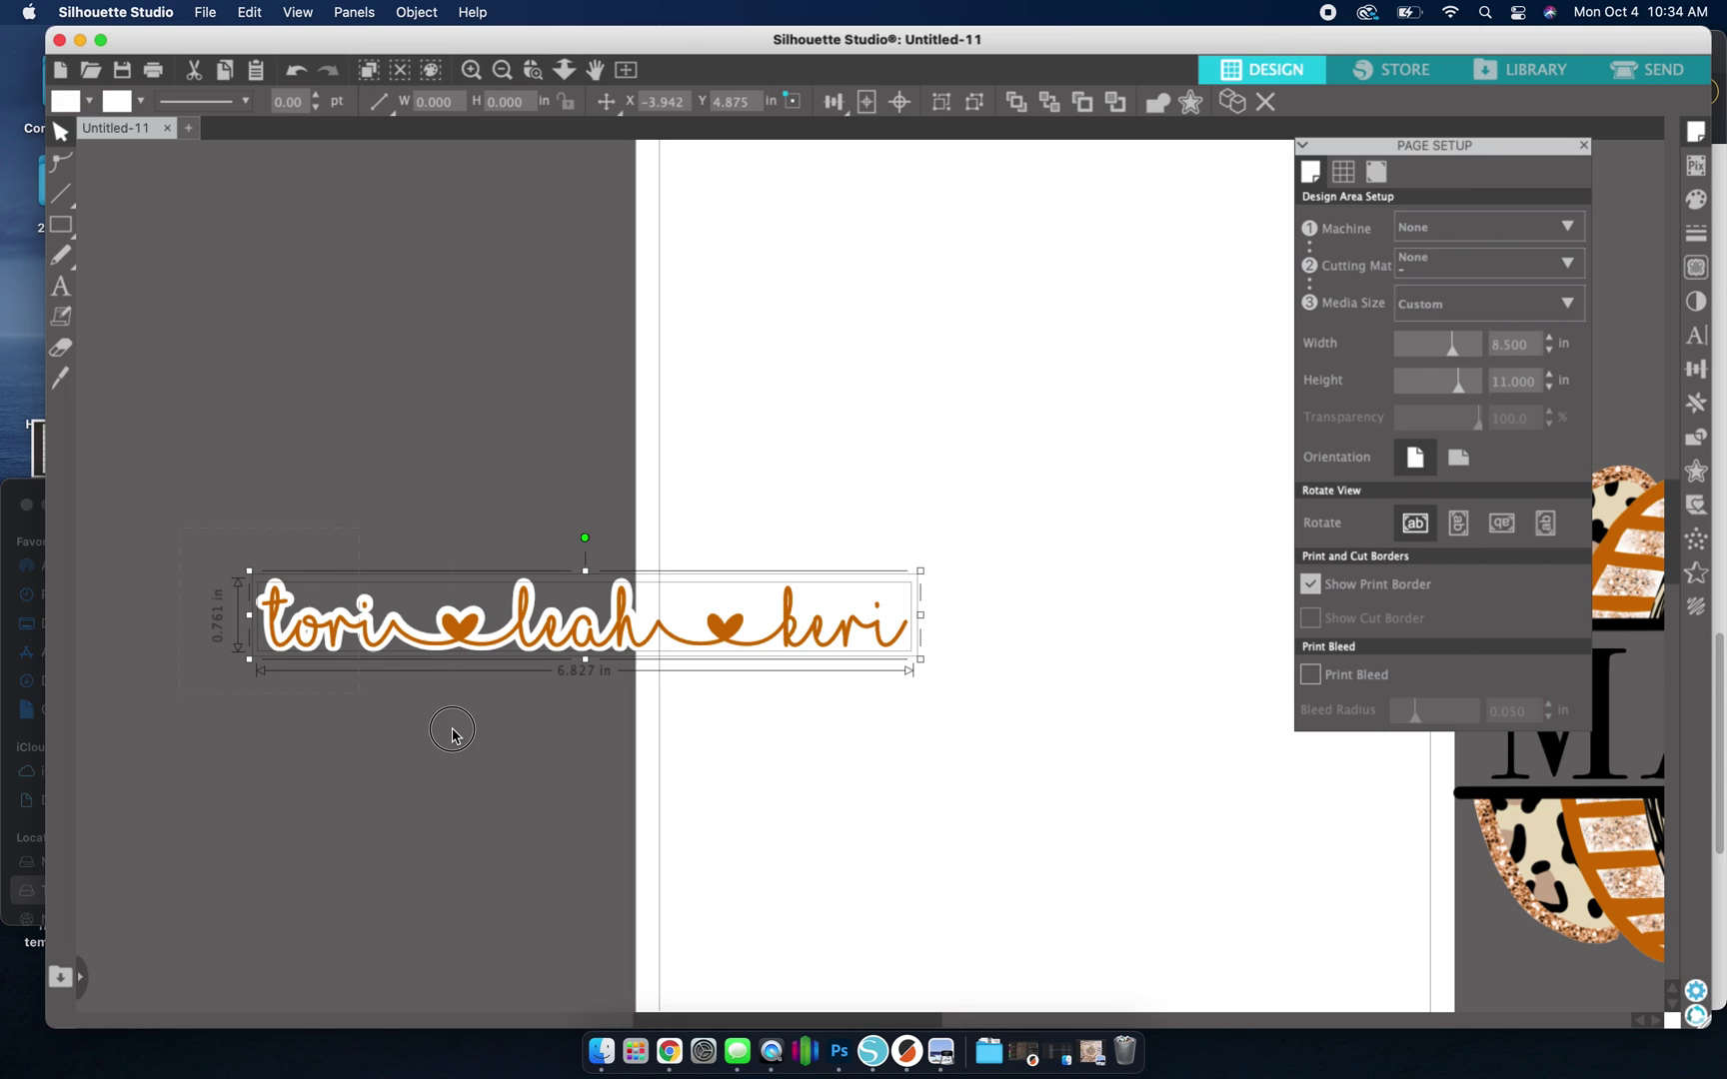
pyautogui.rightClick(453, 632)
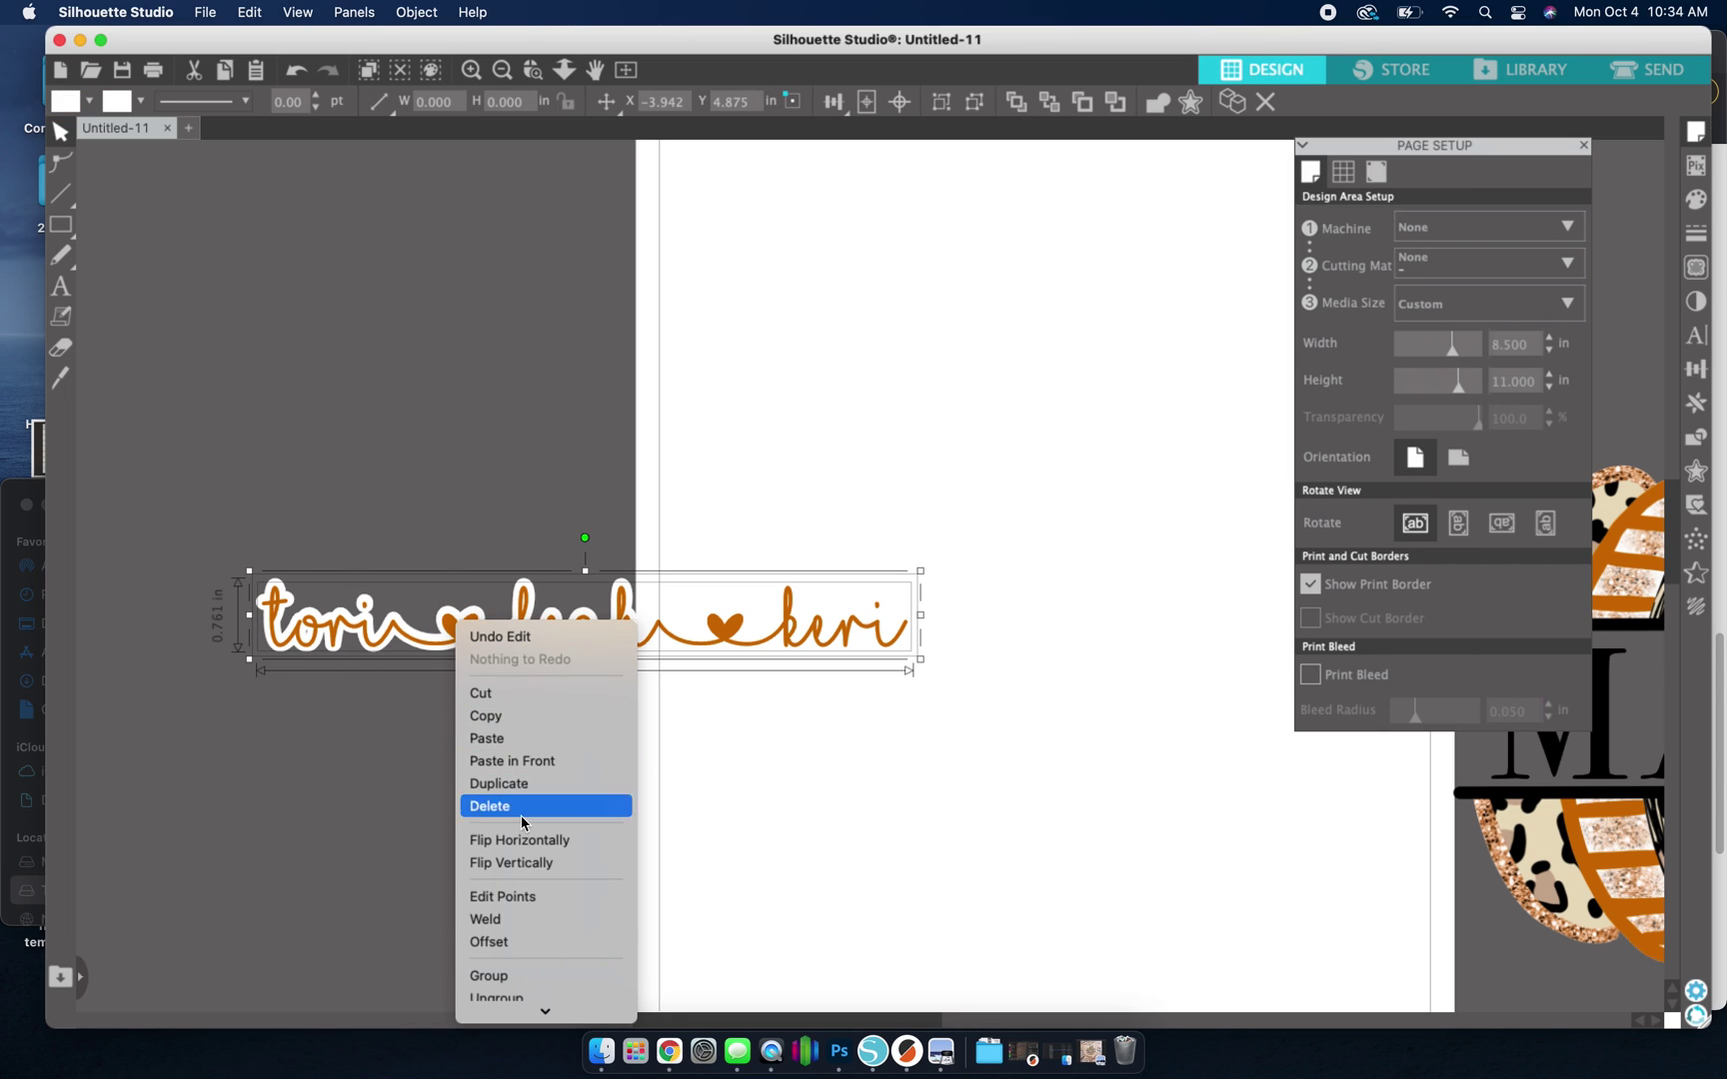
pyautogui.click(533, 970)
pyautogui.moveTo(1601, 862); pyautogui.dragTo(921, 737)
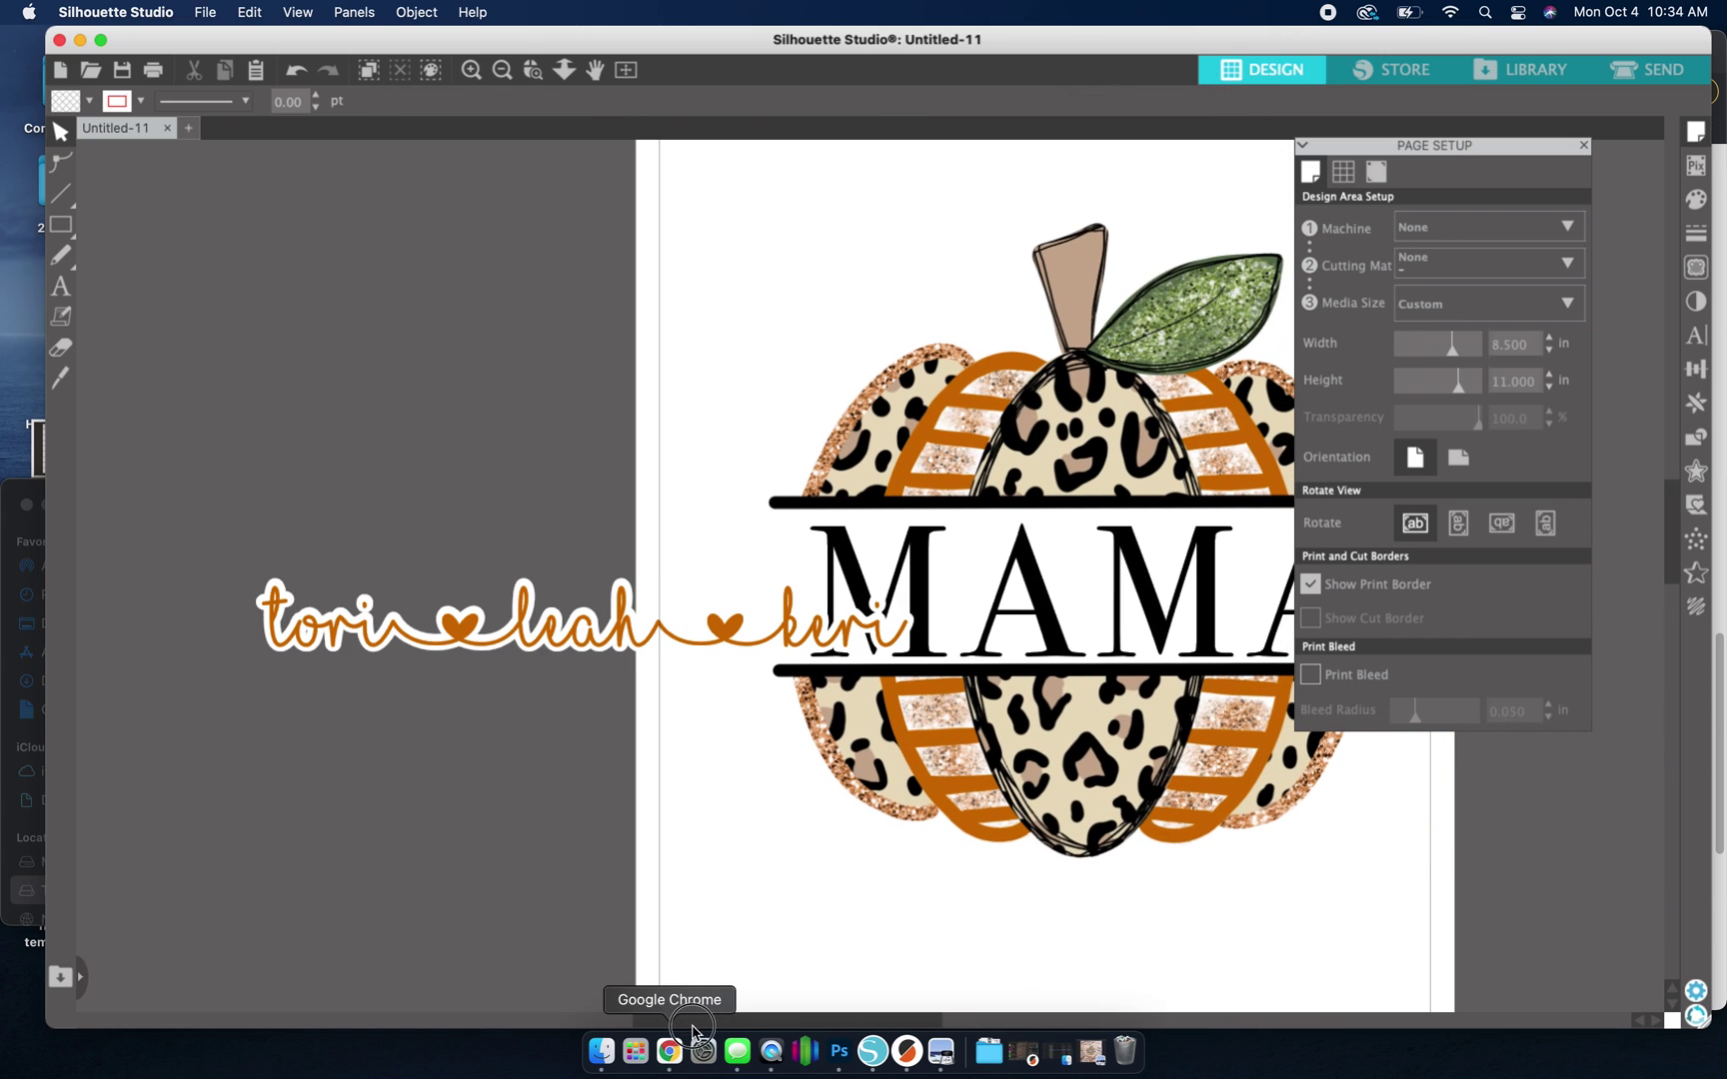
# Centre the tori ♥ leah ♥ keri names across the MAMA lettering
pyautogui.hscroll(5, 789, 990)
pyautogui.moveTo(360, 627); pyautogui.dragTo(856, 607)
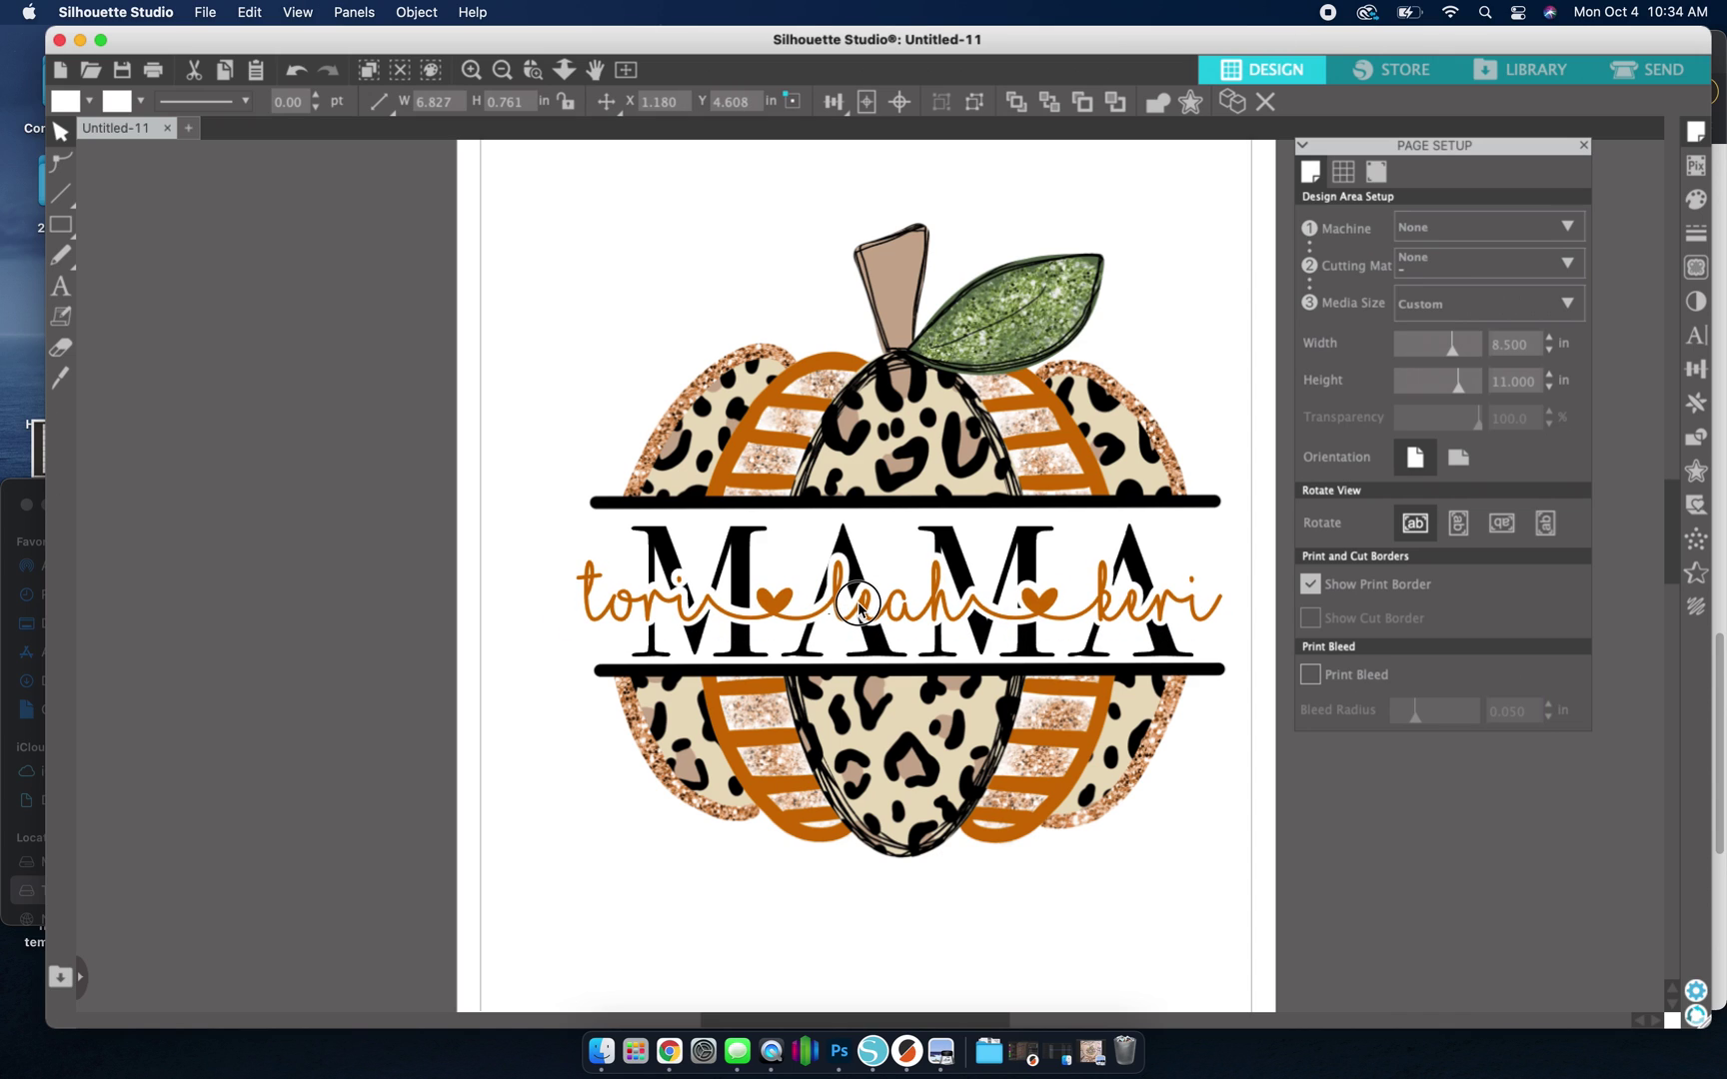
pyautogui.click(855, 960)
# Shift the names group left, partly off the page
pyautogui.hscroll(1, 921, 1019)
pyautogui.moveTo(921, 1019); pyautogui.dragTo(936, 1022)
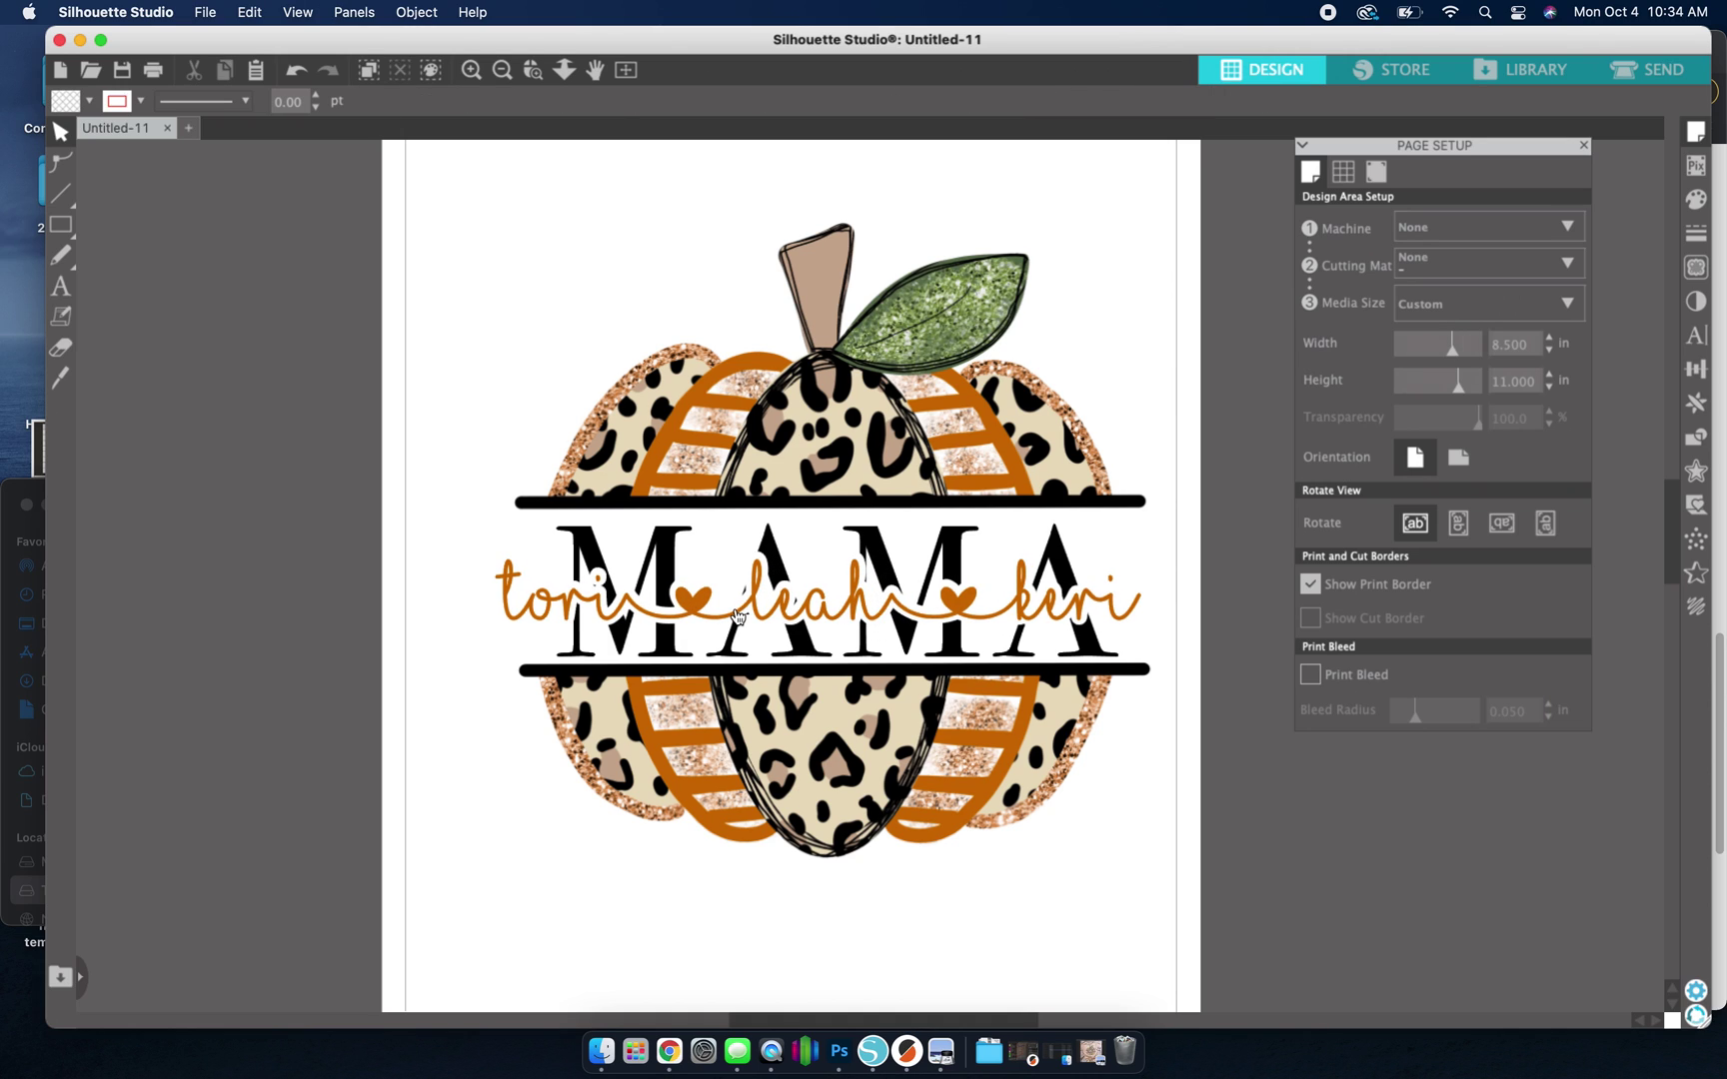
pyautogui.moveTo(693, 618); pyautogui.dragTo(351, 596)
# Ungroup the names and move the orange script off its white backing
pyautogui.rightClick(355, 581)
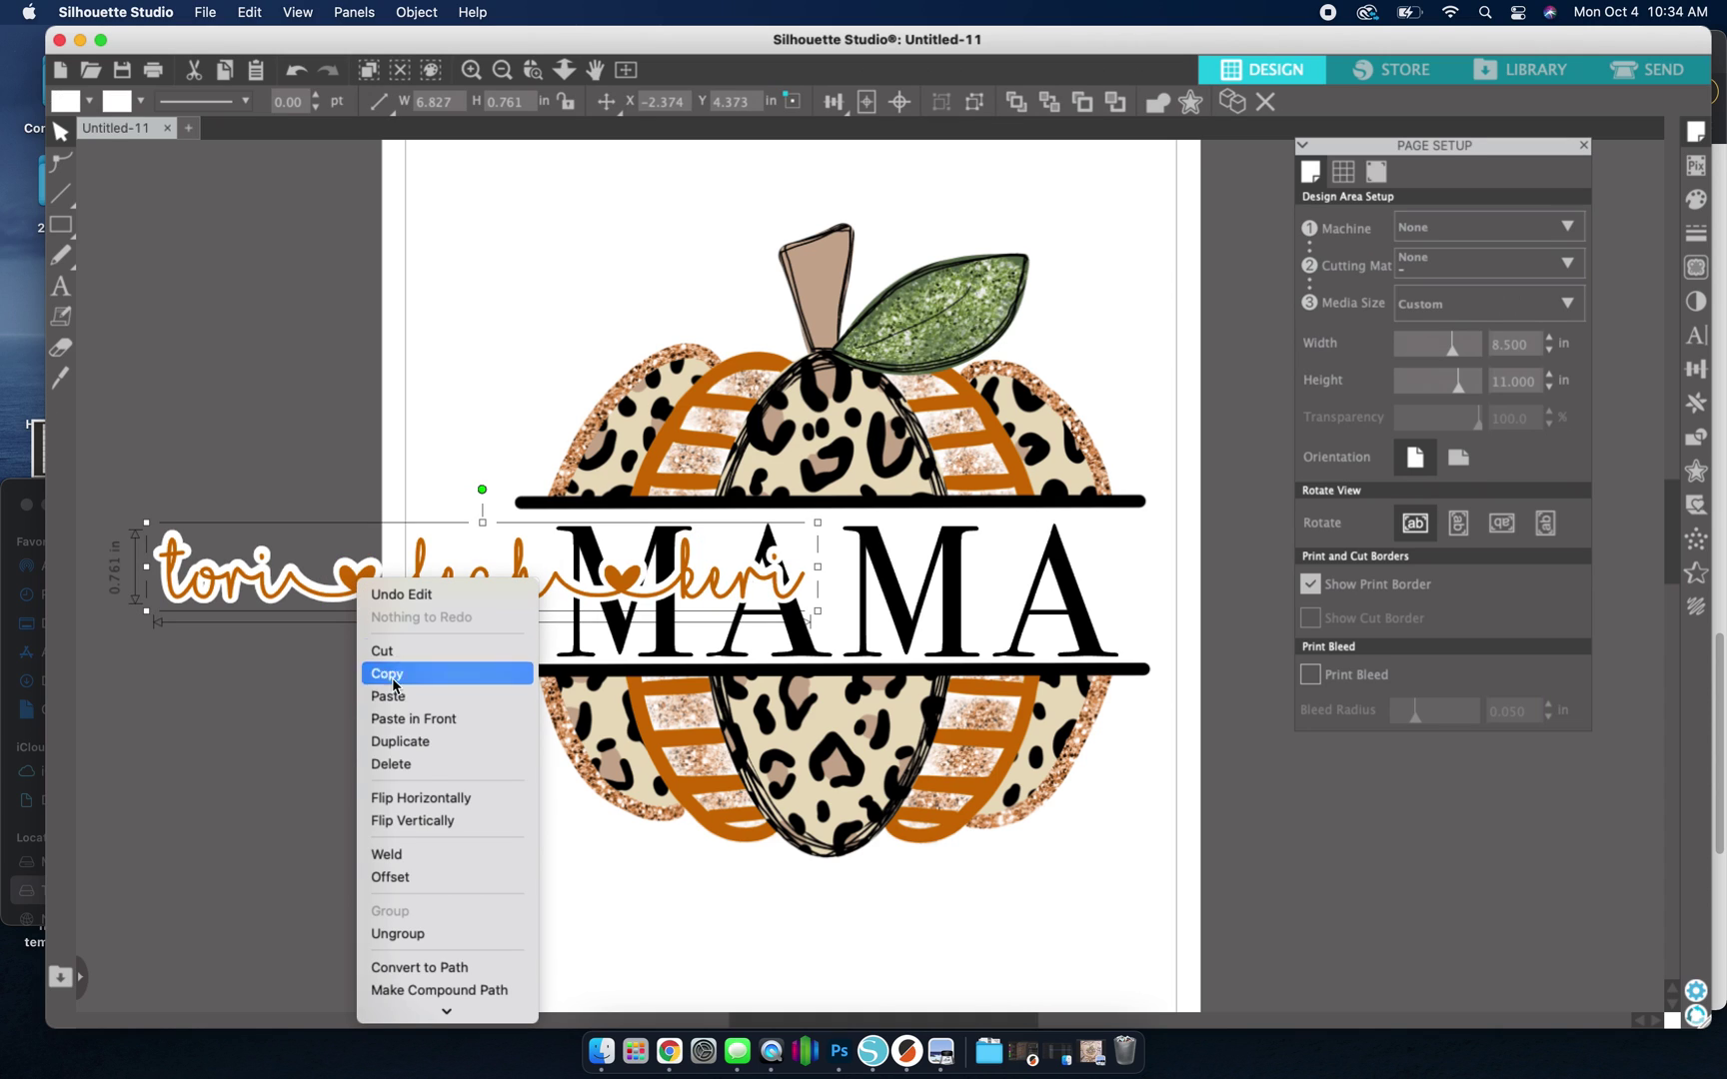
pyautogui.click(399, 933)
pyautogui.click(347, 625)
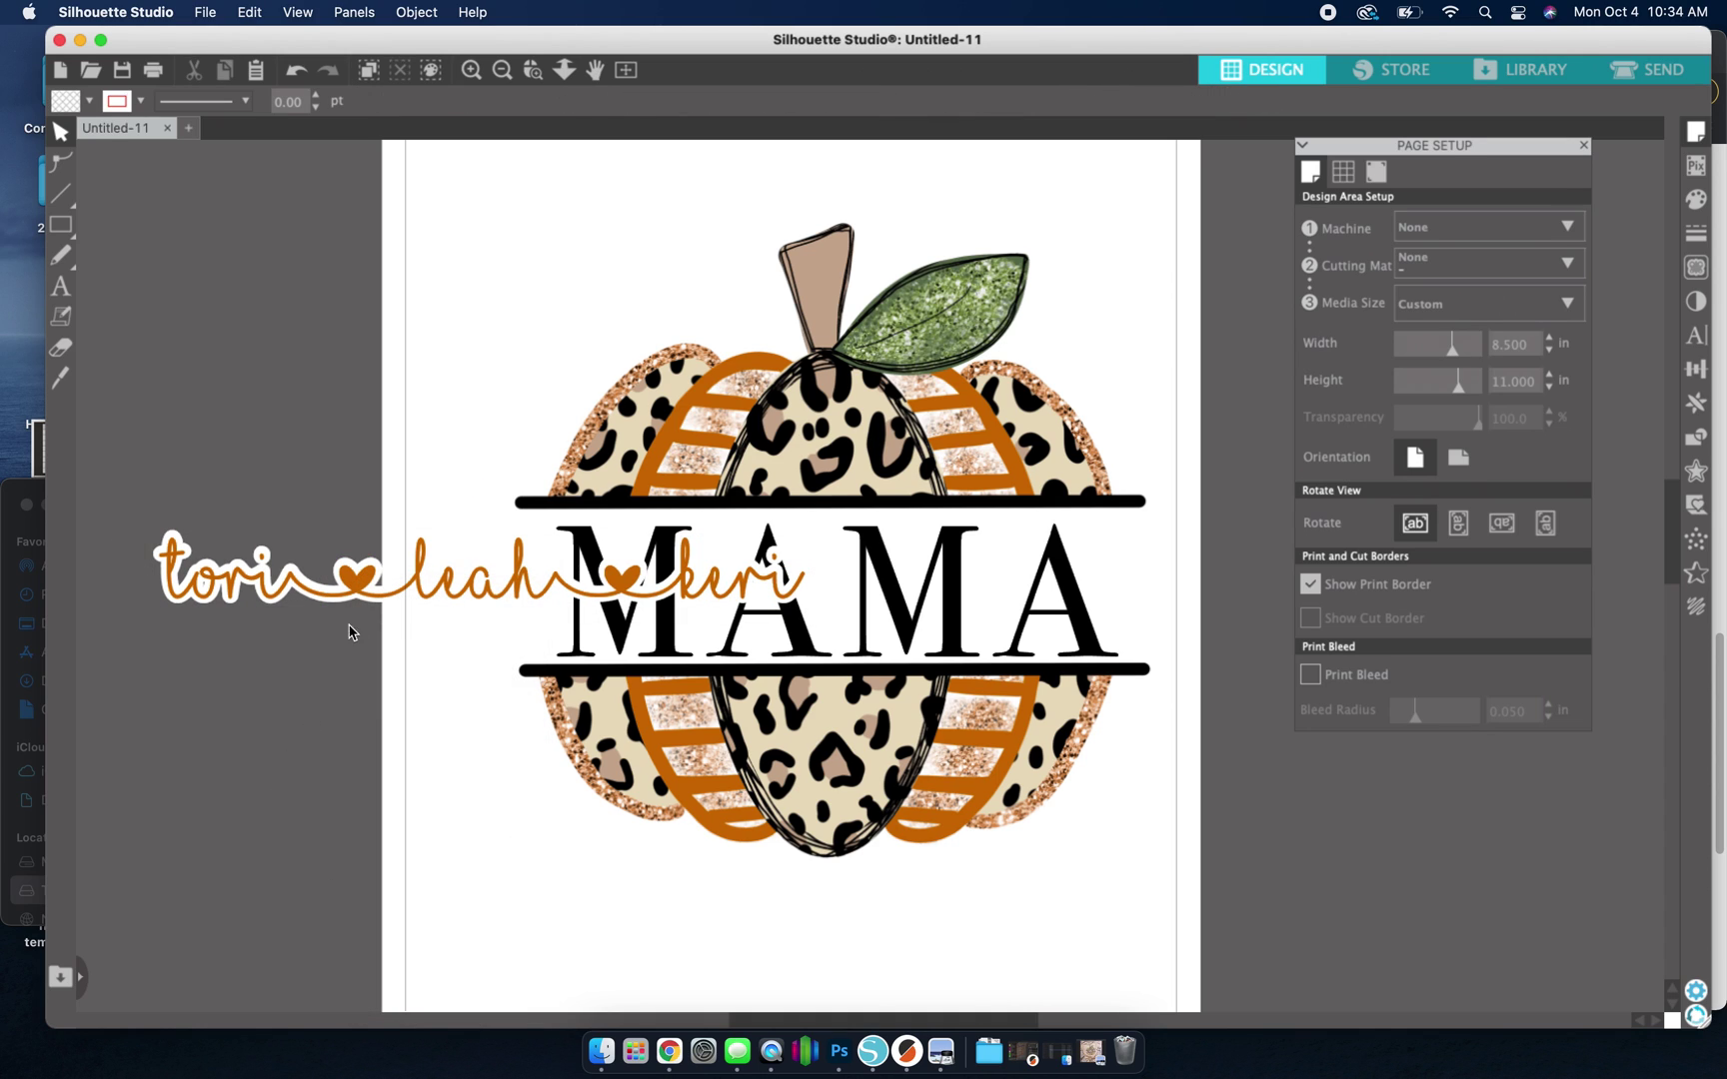
pyautogui.moveTo(359, 617); pyautogui.dragTo(366, 604)
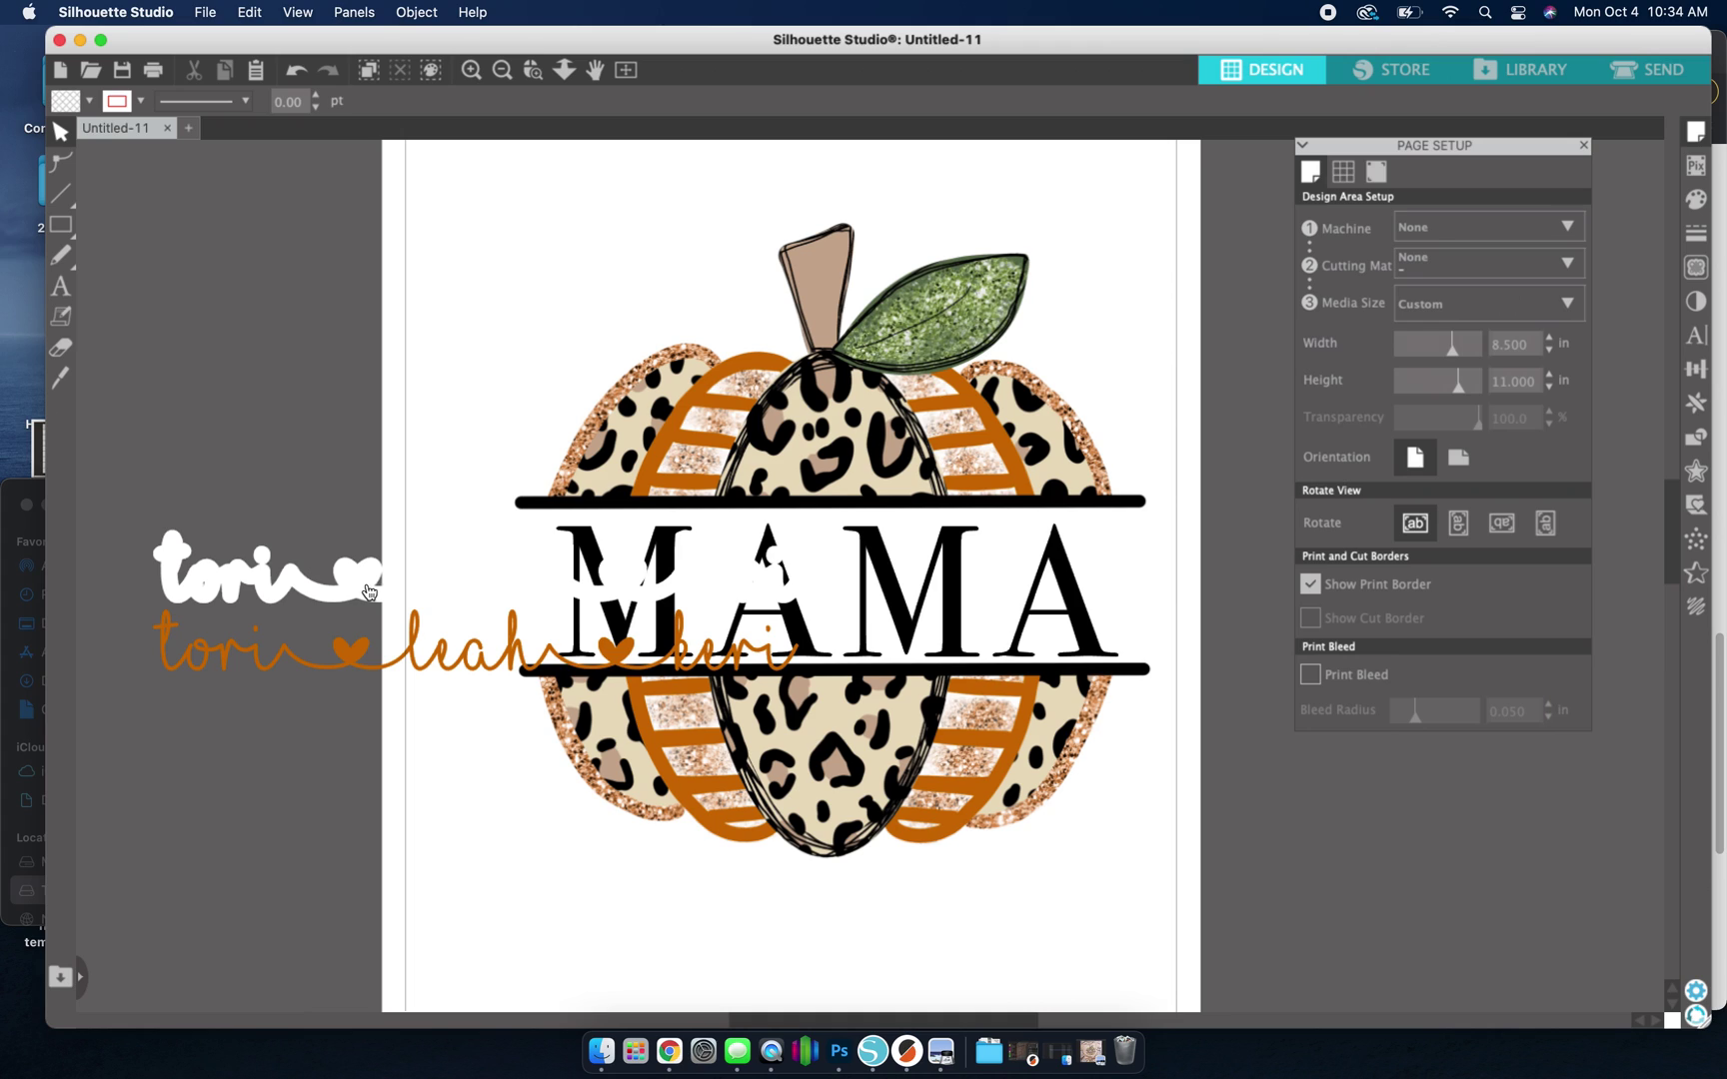
# Fill the backing shape with the leaf's sage green and check its line colour
pyautogui.click(368, 592)
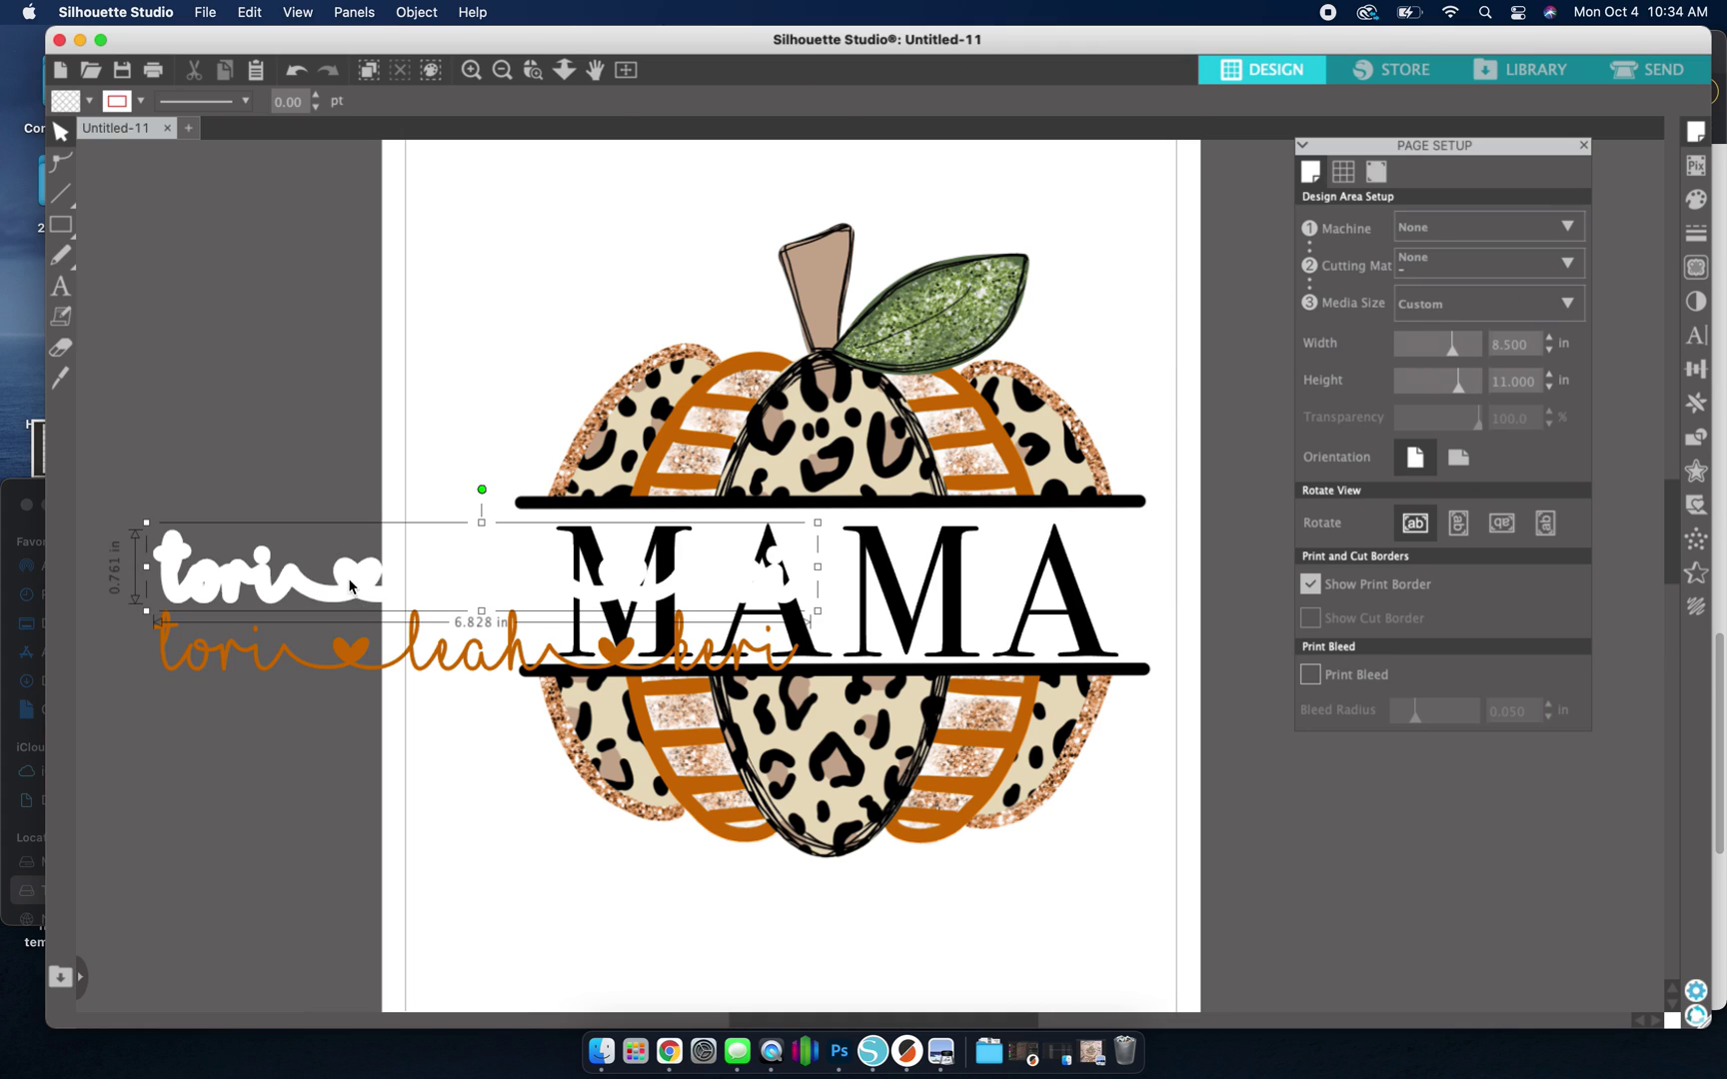
pyautogui.click(1696, 199)
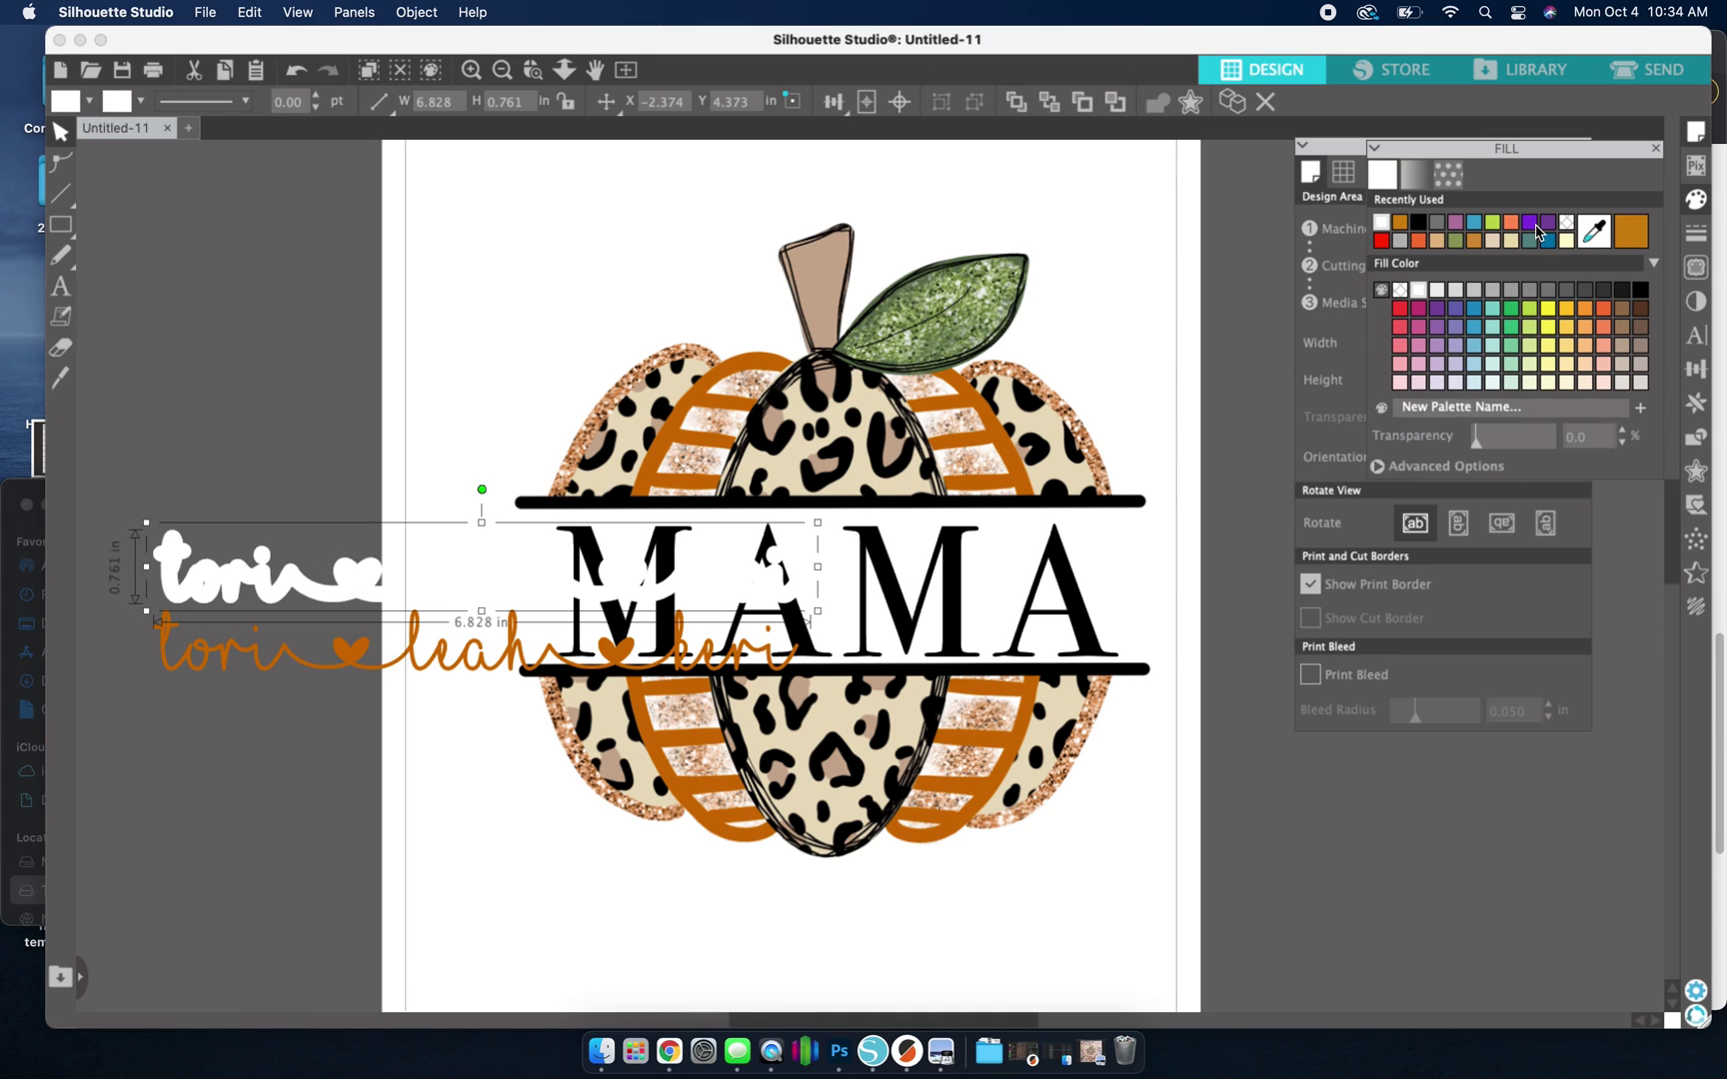
pyautogui.click(980, 289)
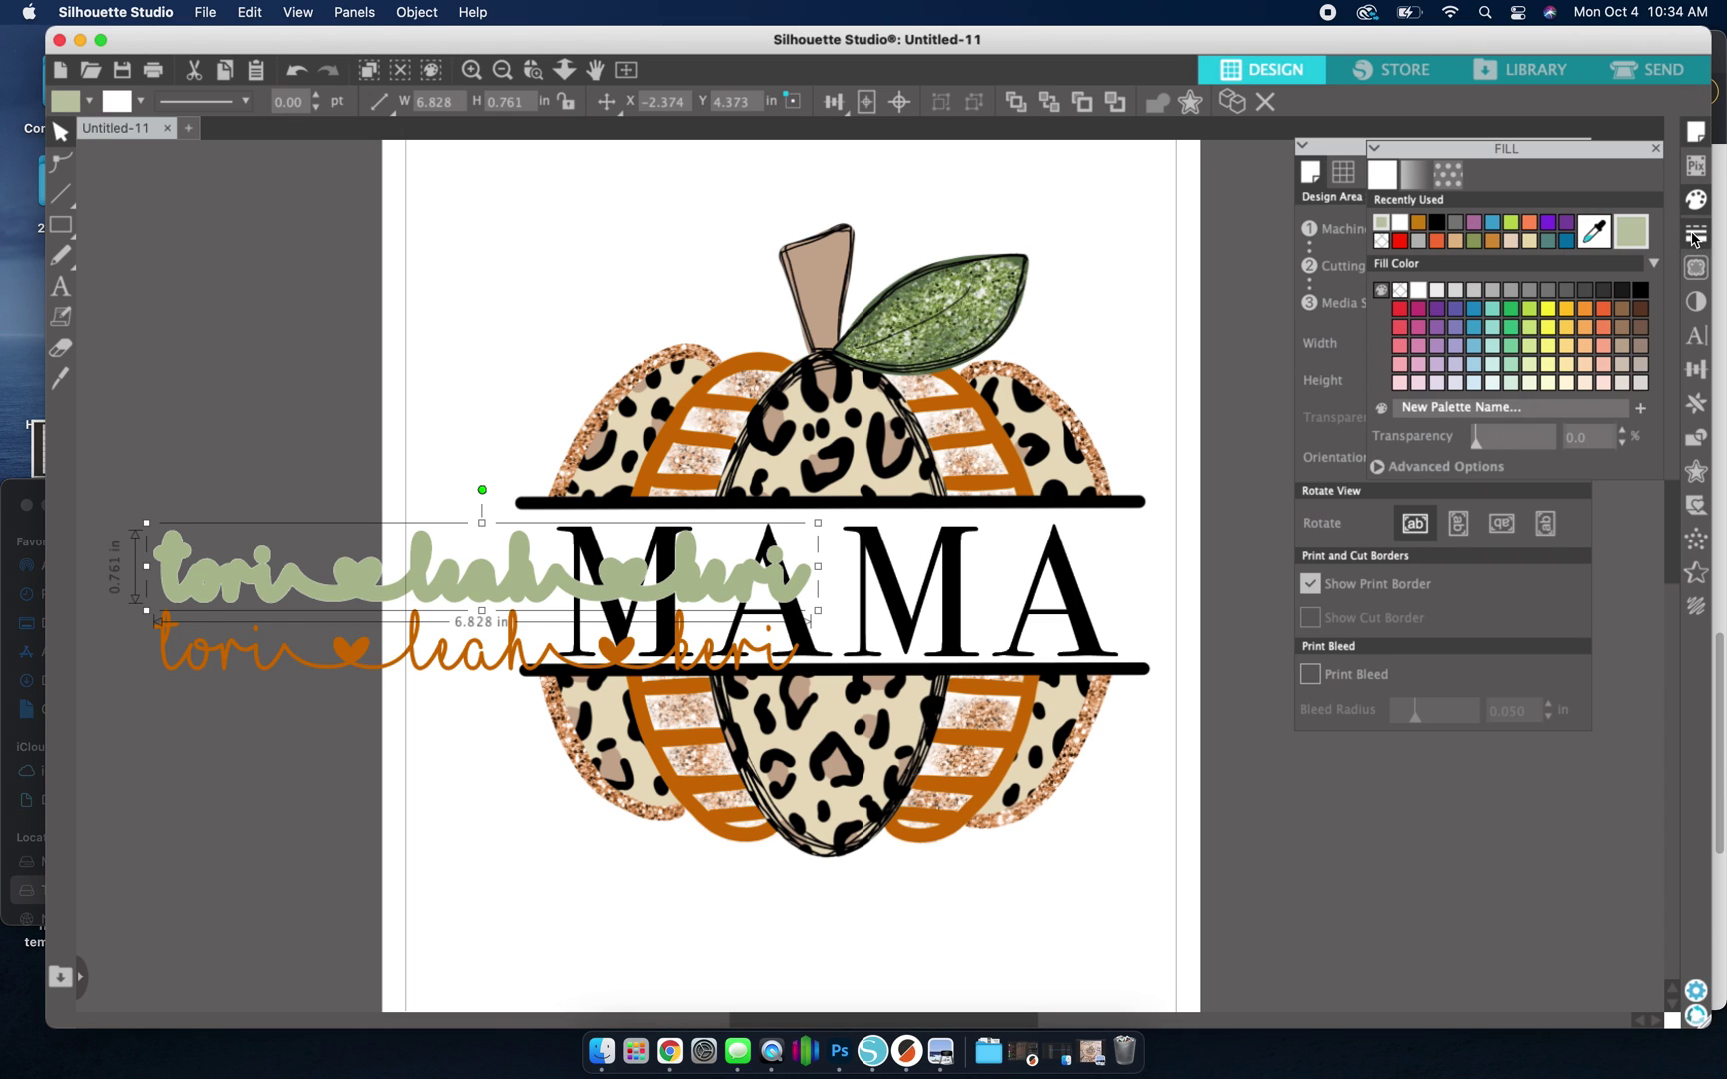
pyautogui.click(1696, 233)
pyautogui.click(1415, 174)
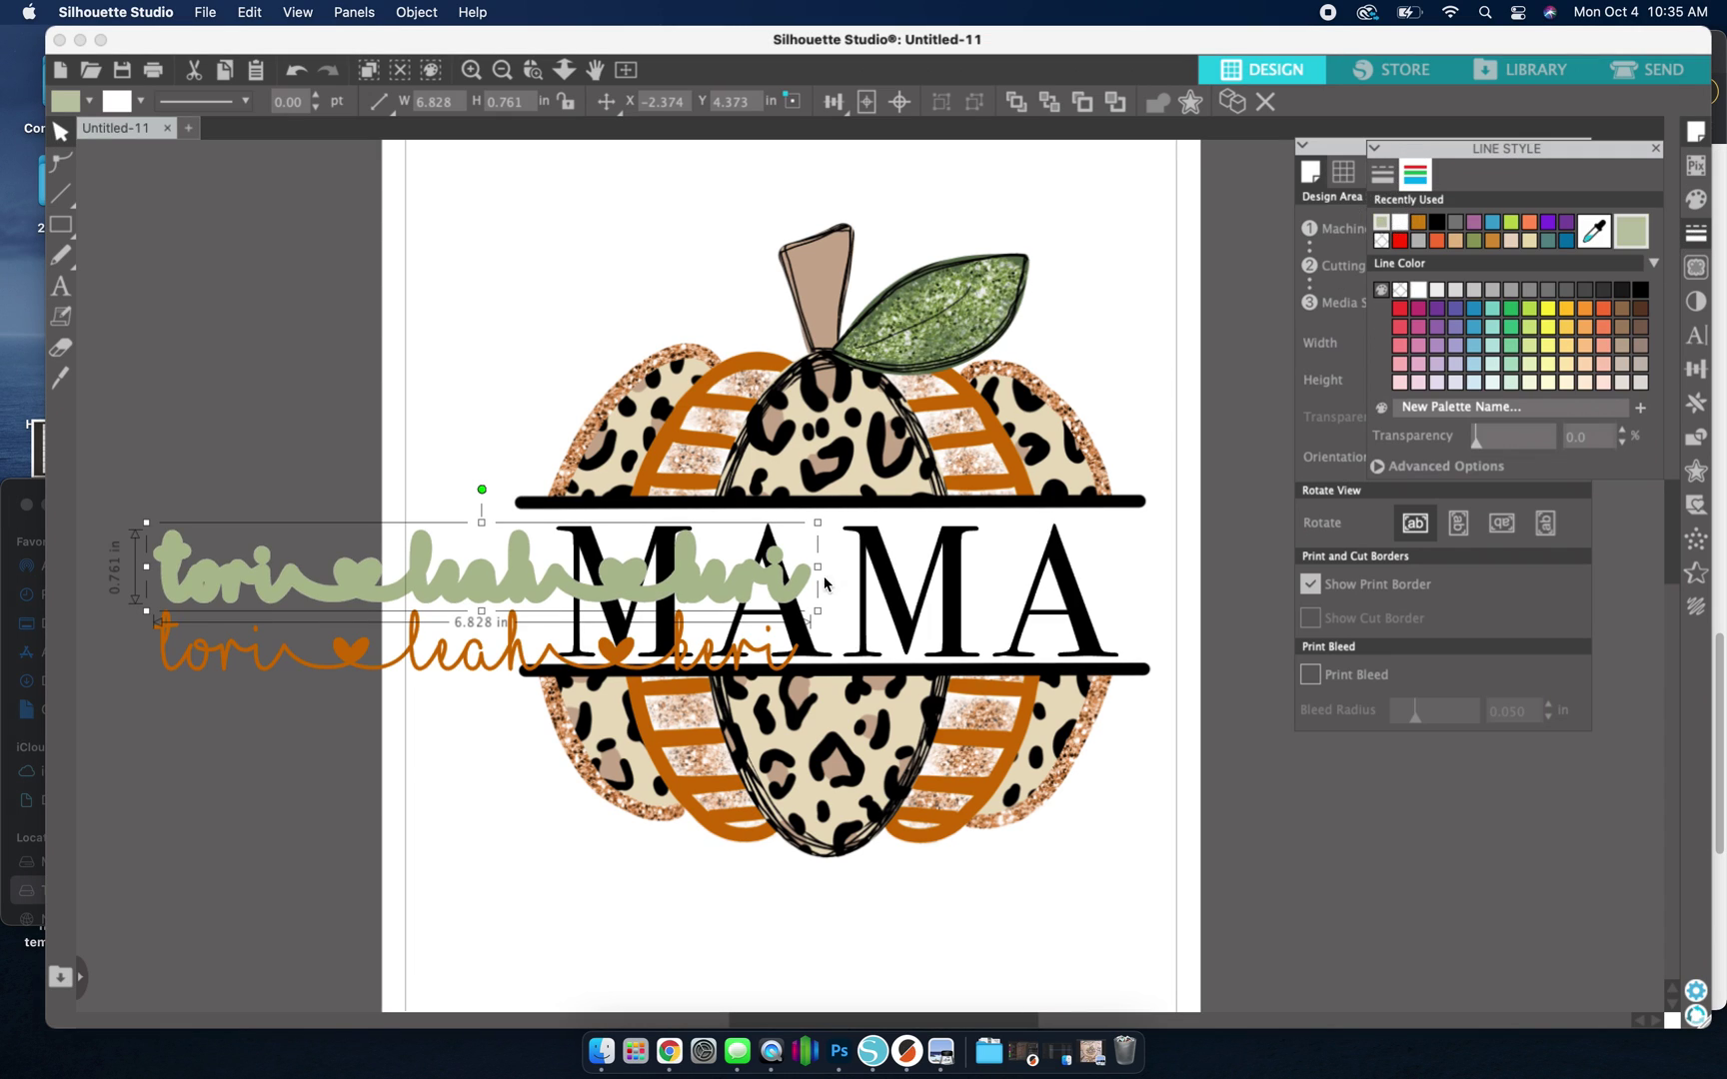
# Realign the orange script on the green backing, group both layers, and place them over MAMA
pyautogui.click(231, 755)
pyautogui.moveTo(285, 659); pyautogui.dragTo(293, 578)
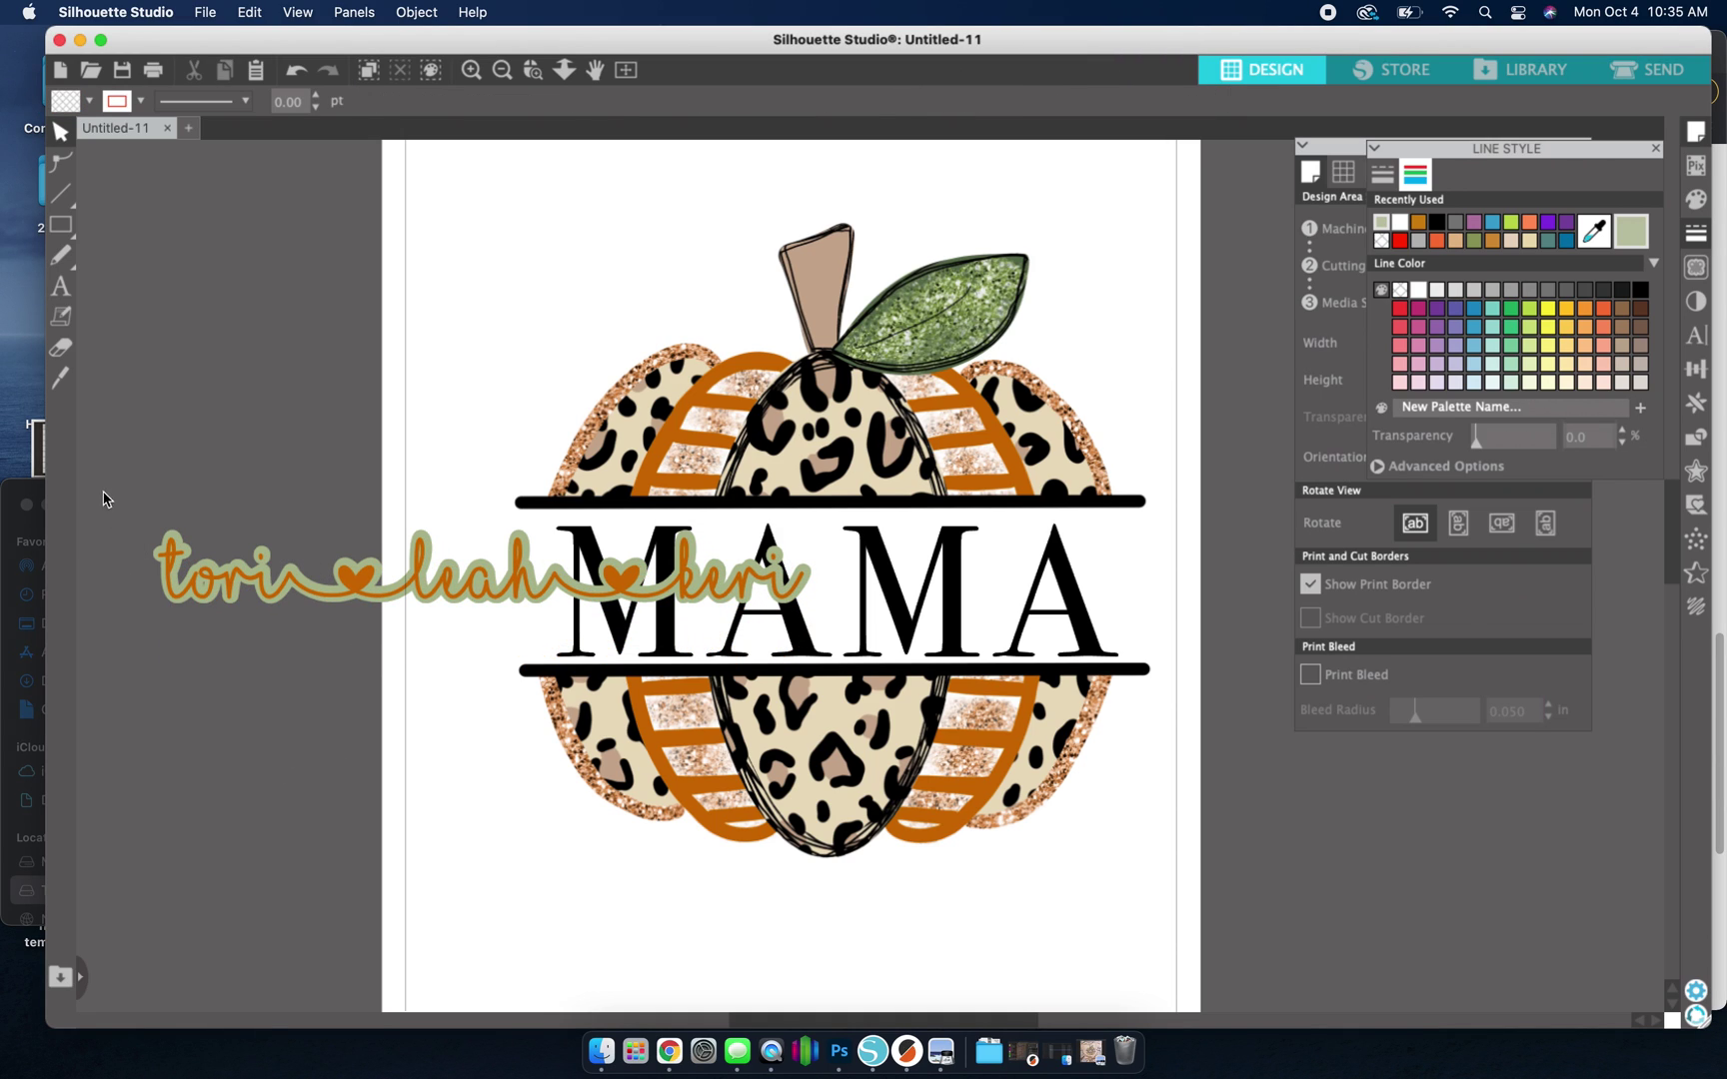
pyautogui.moveTo(104, 494); pyautogui.dragTo(243, 616)
pyautogui.rightClick(276, 586)
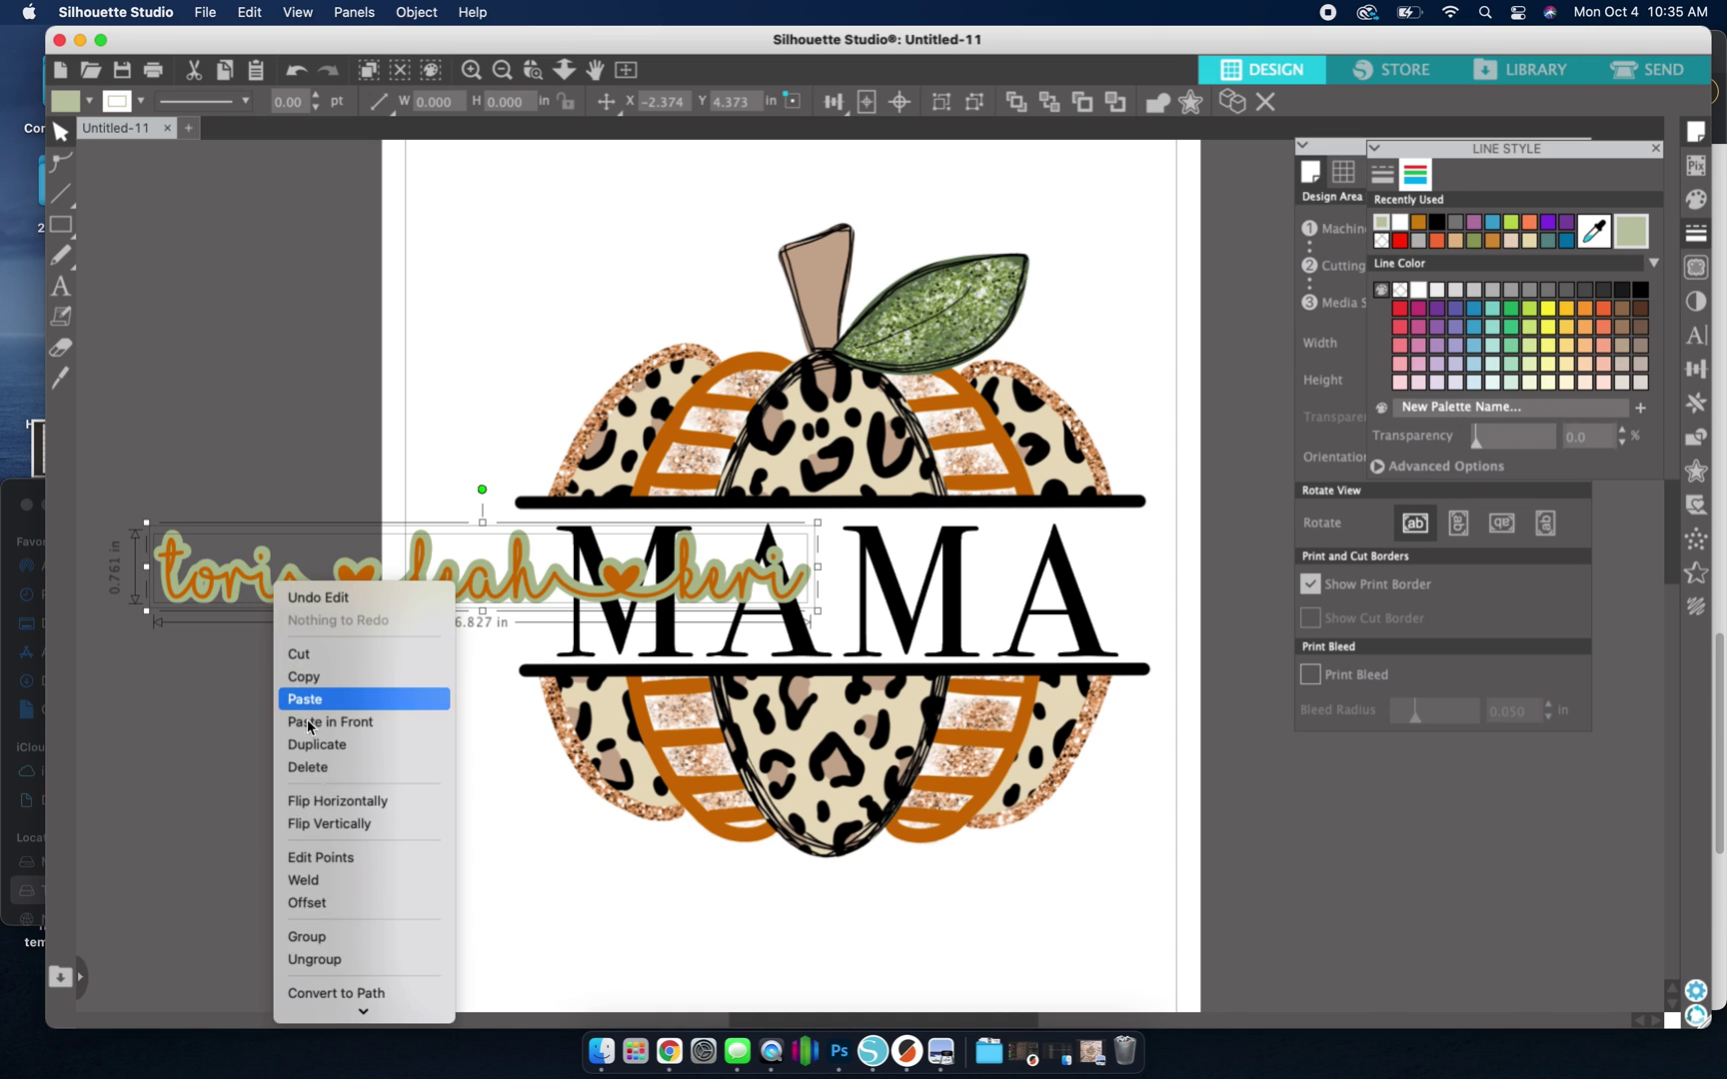
pyautogui.click(346, 937)
pyautogui.moveTo(321, 584); pyautogui.dragTo(313, 627)
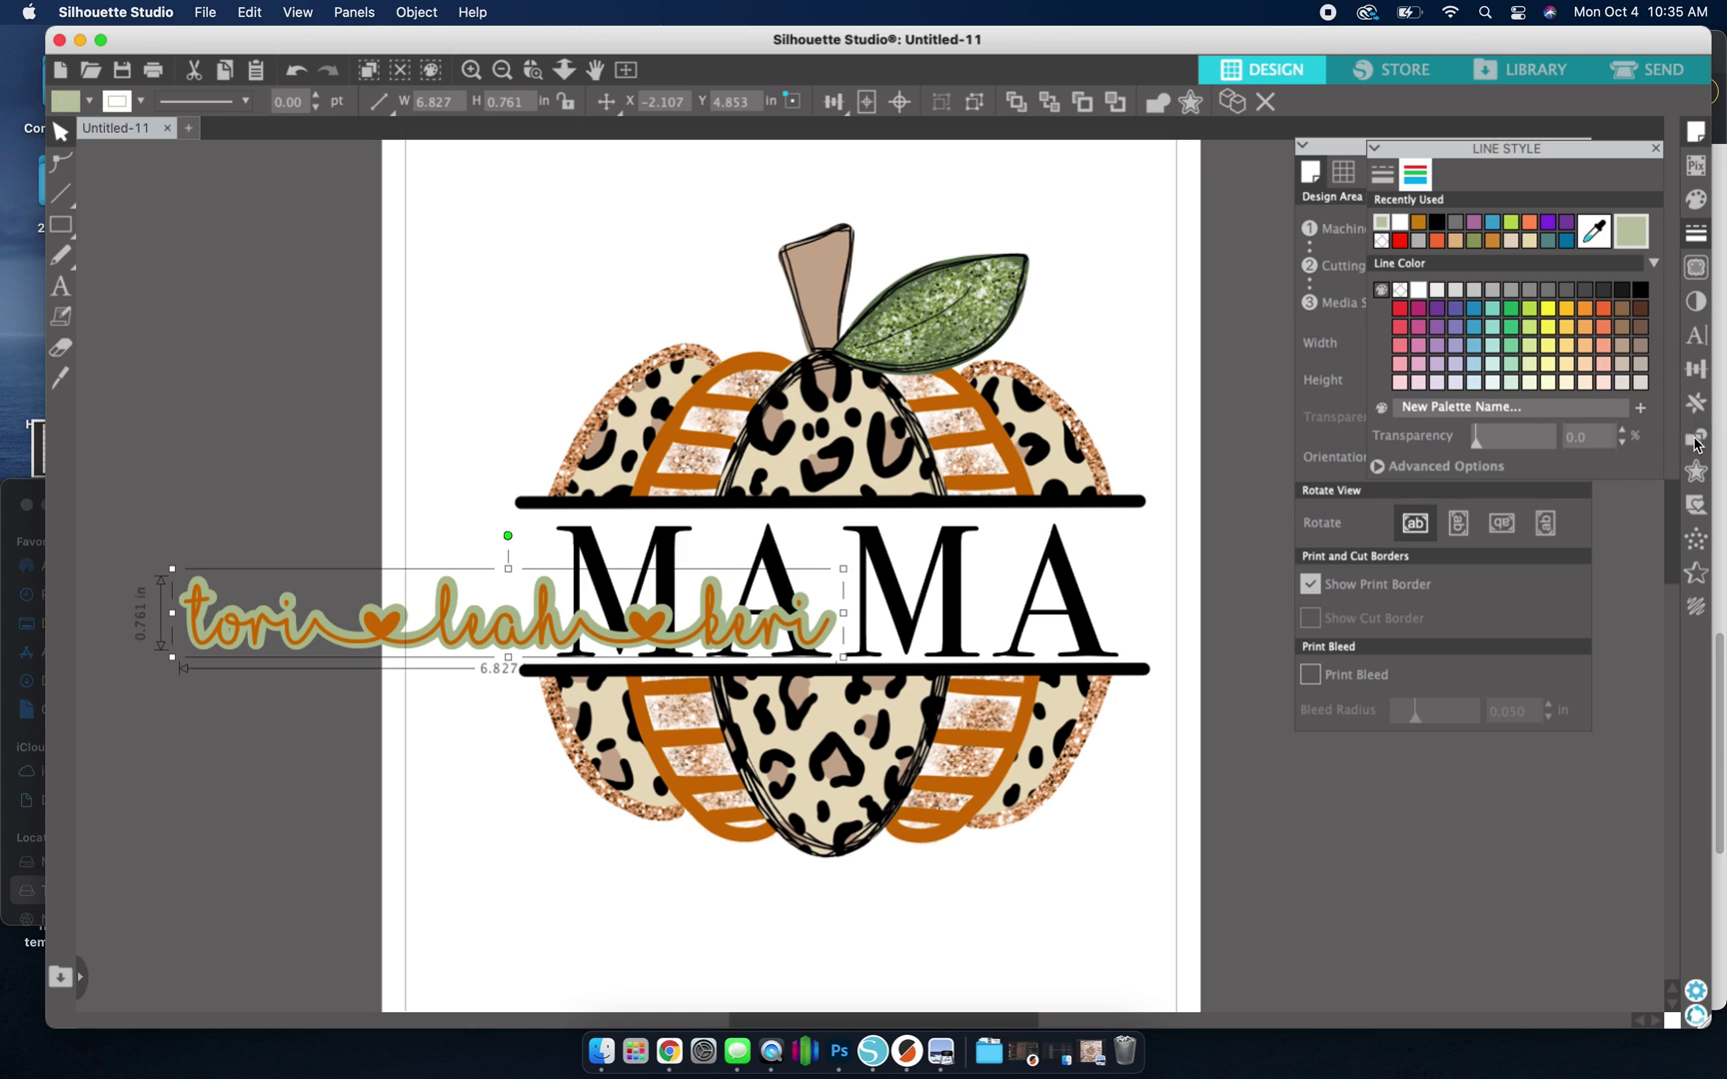
# Add a white offset outline around the tori ♥ leah ♥ keri script
pyautogui.click(1696, 470)
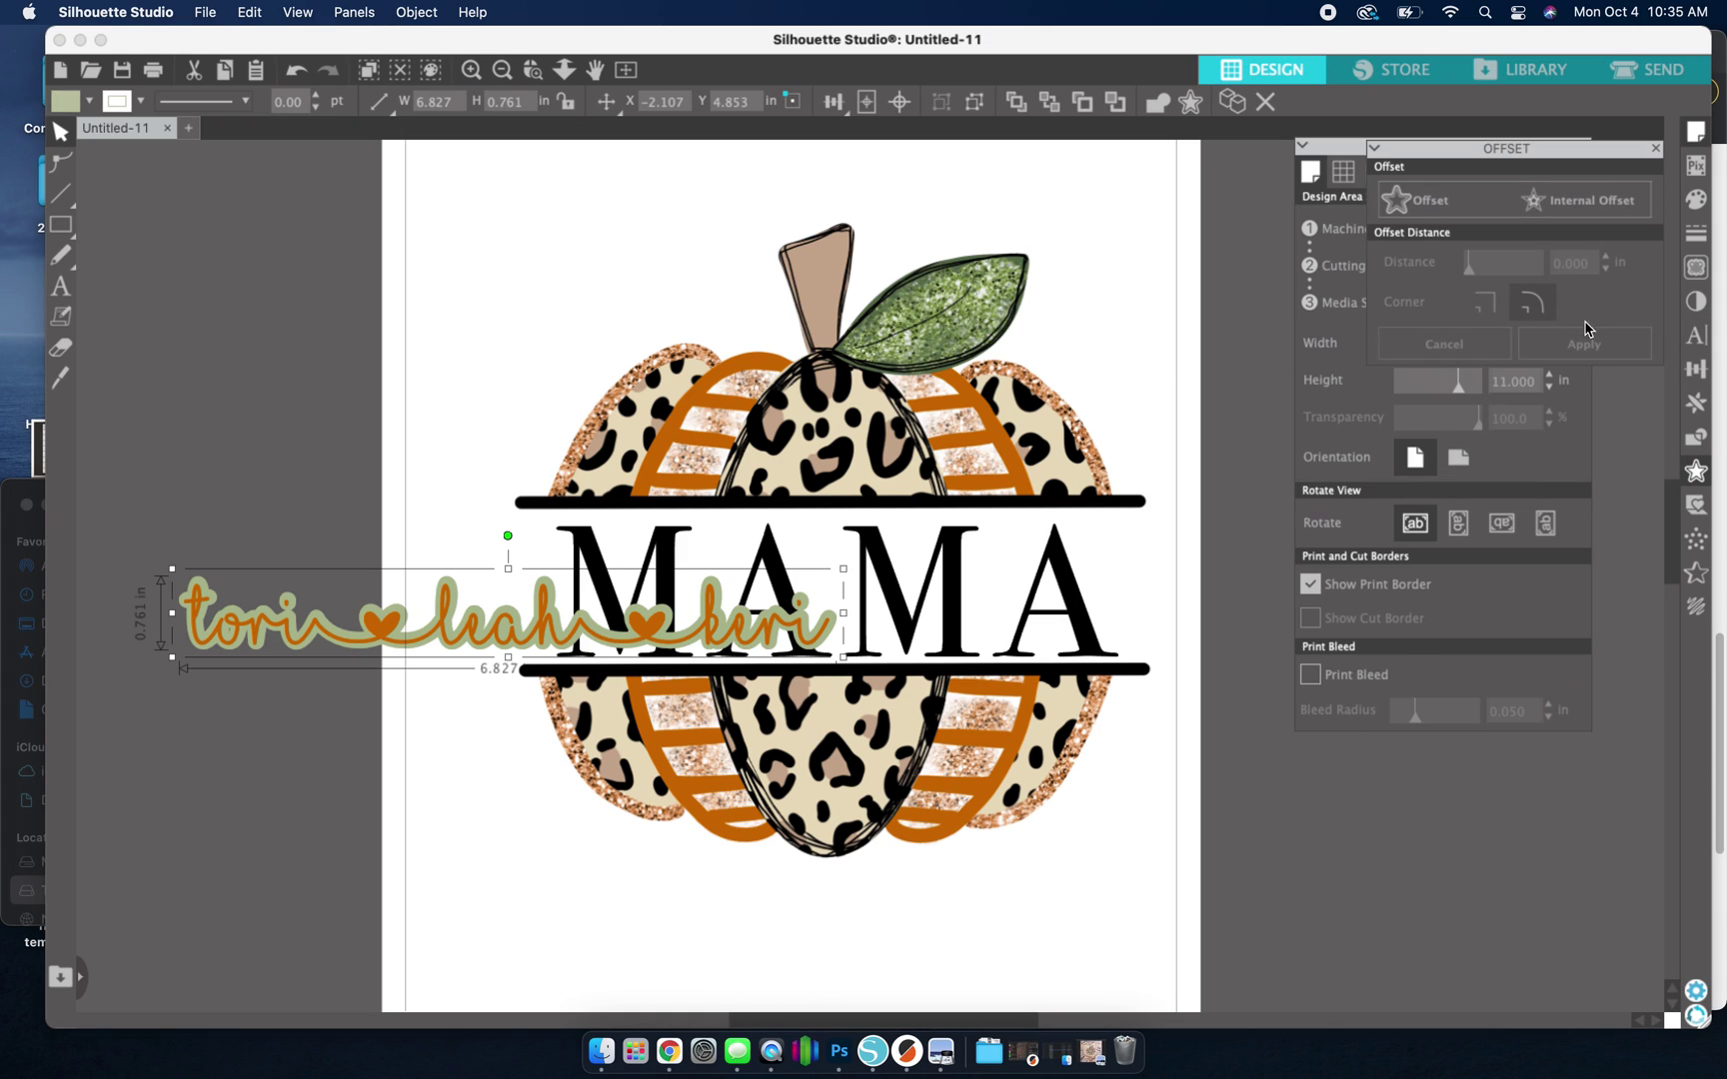
pyautogui.click(1429, 202)
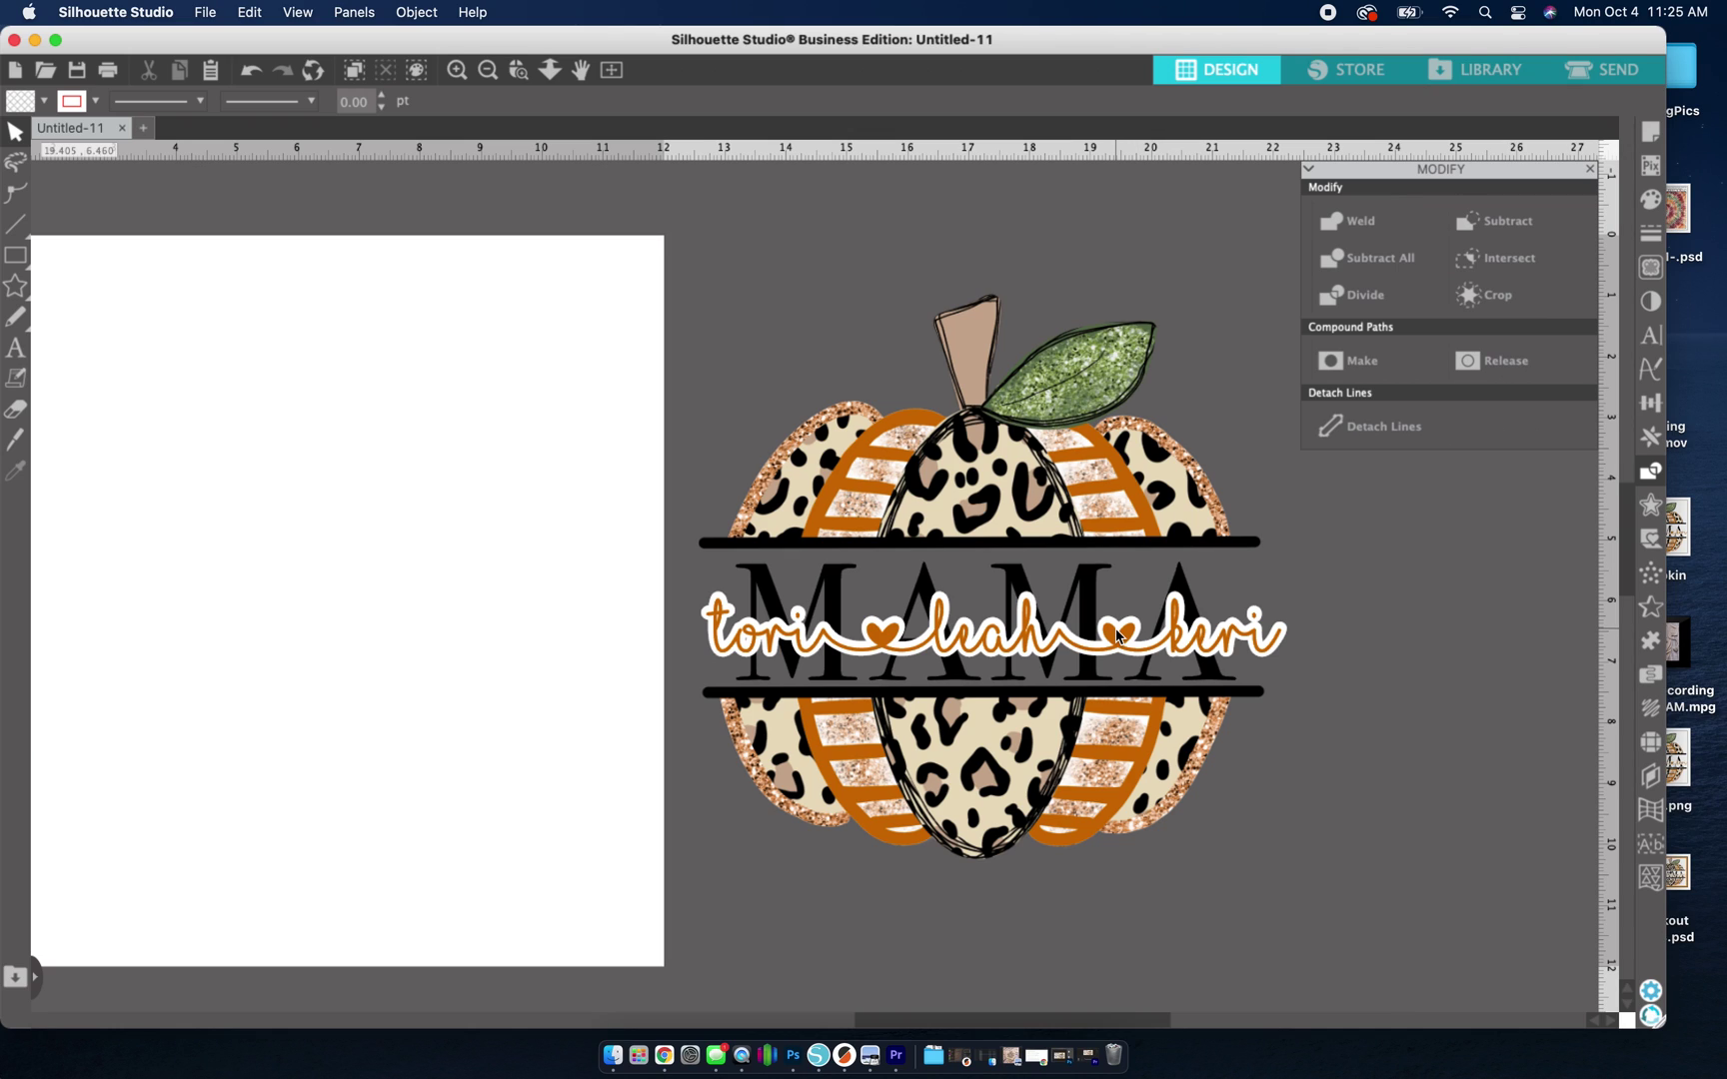
# Move the white-backed names lower to cover the bottom of MAMA and the lower black bar
pyautogui.moveTo(713, 253); pyautogui.dragTo(1187, 819)
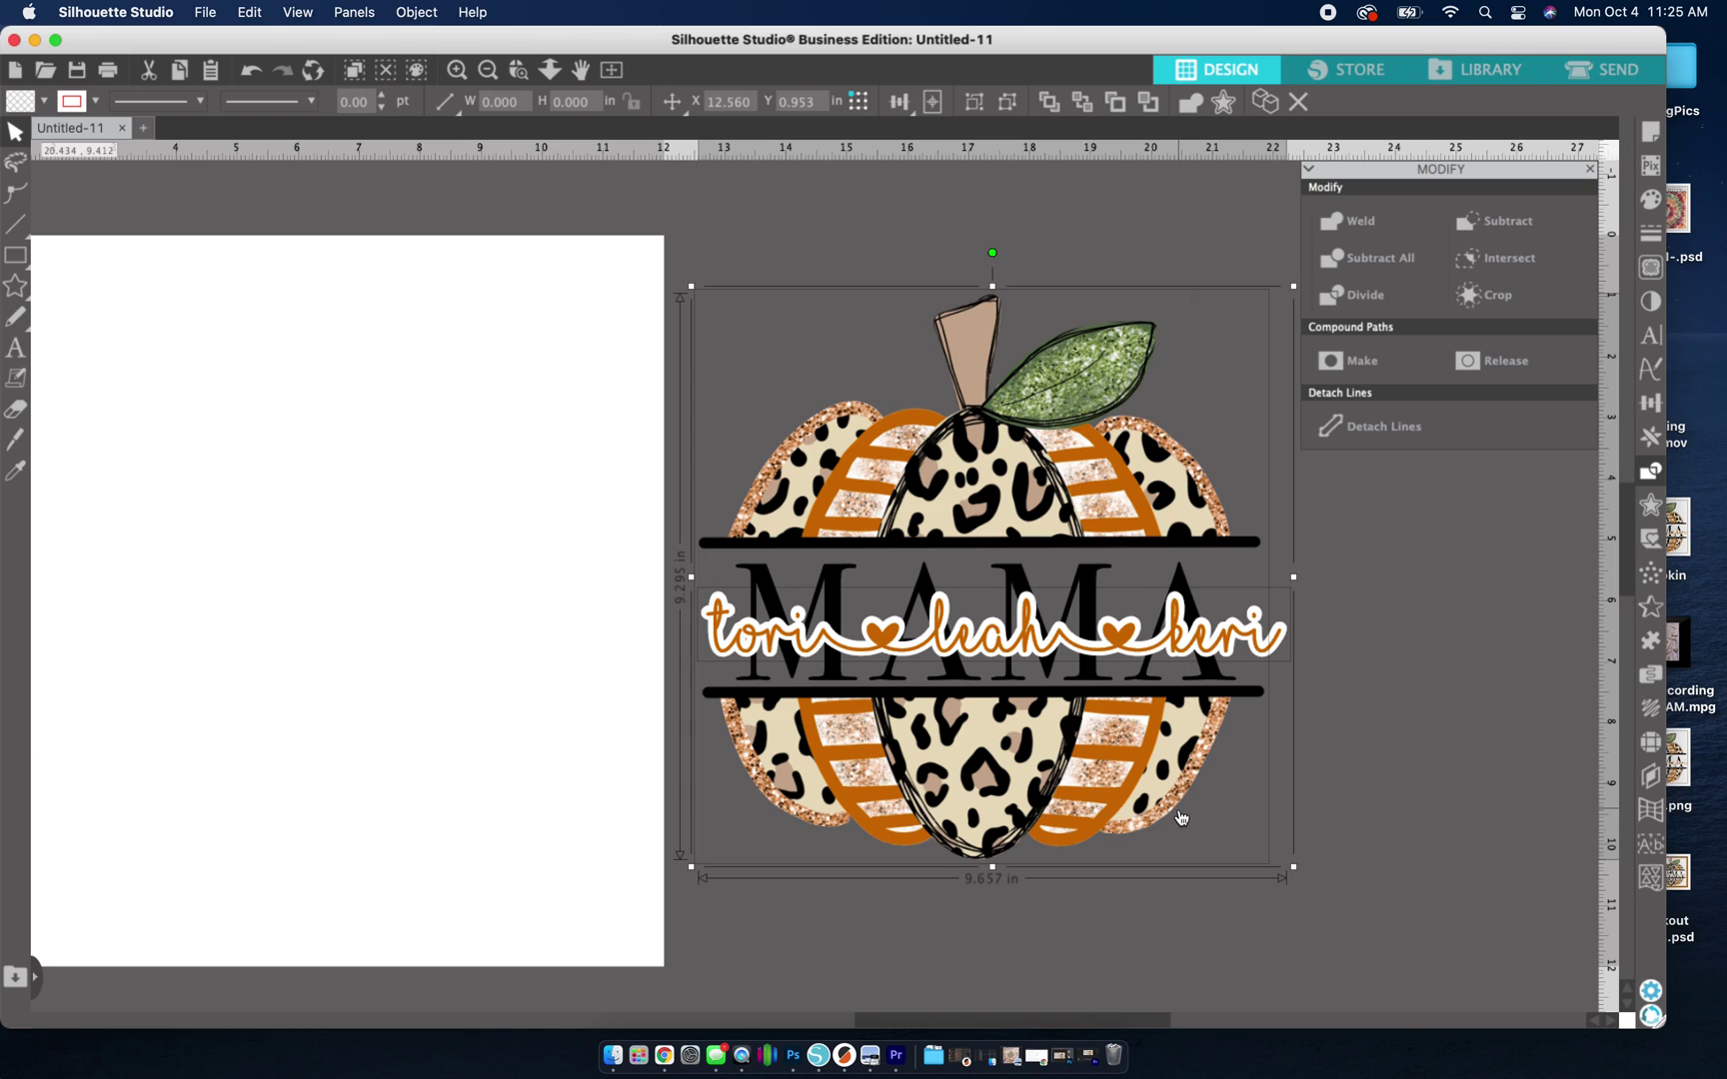
pyautogui.click(1652, 476)
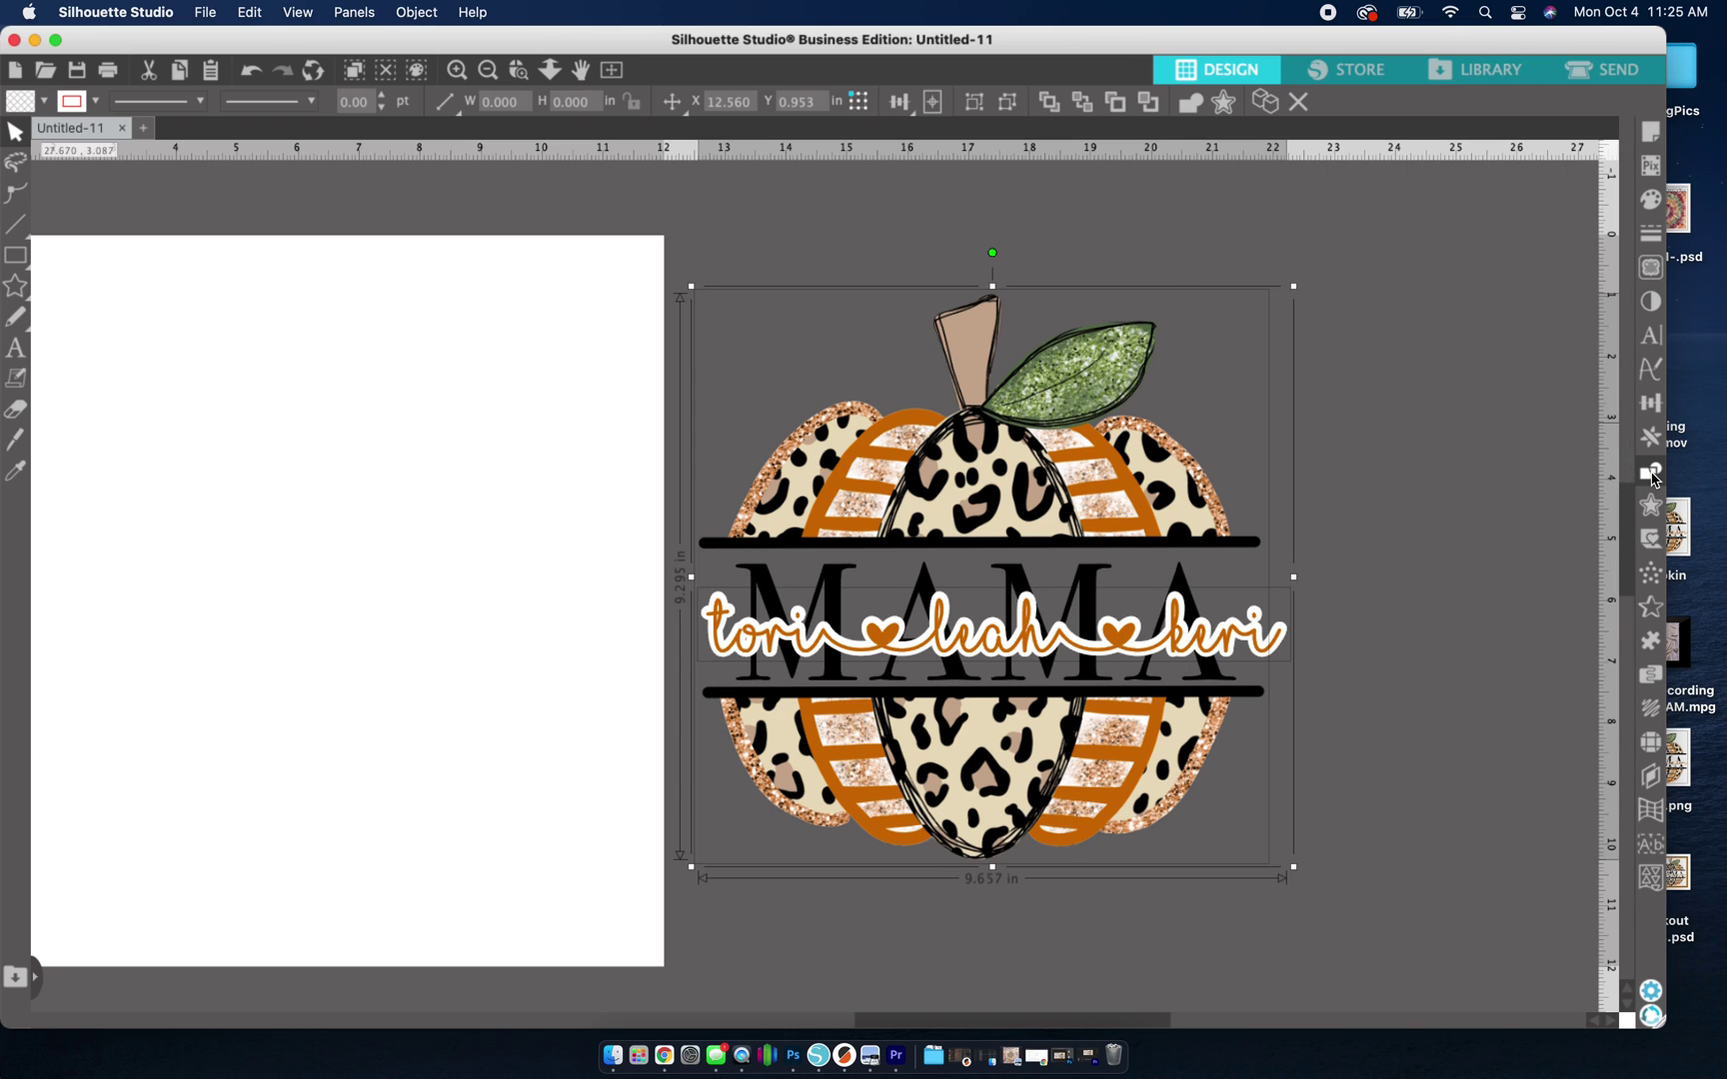
pyautogui.click(1651, 472)
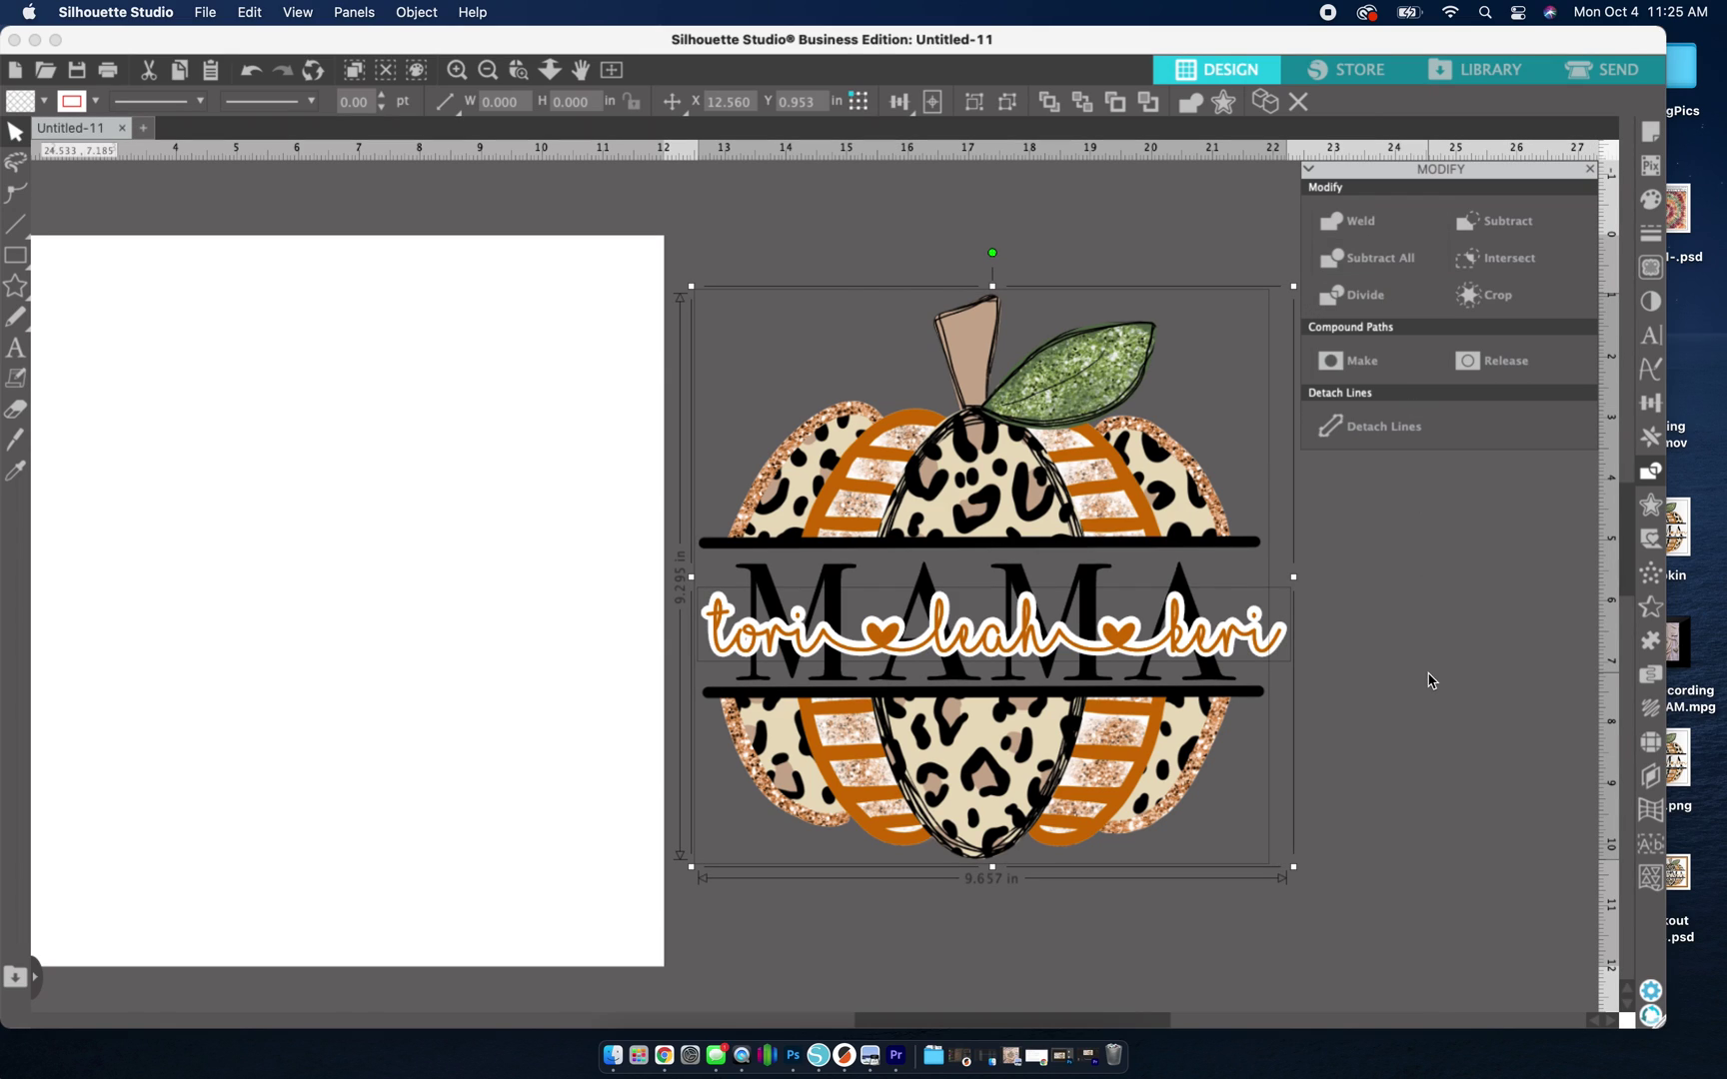
pyautogui.click(1289, 662)
pyautogui.moveTo(1202, 641); pyautogui.dragTo(1199, 699)
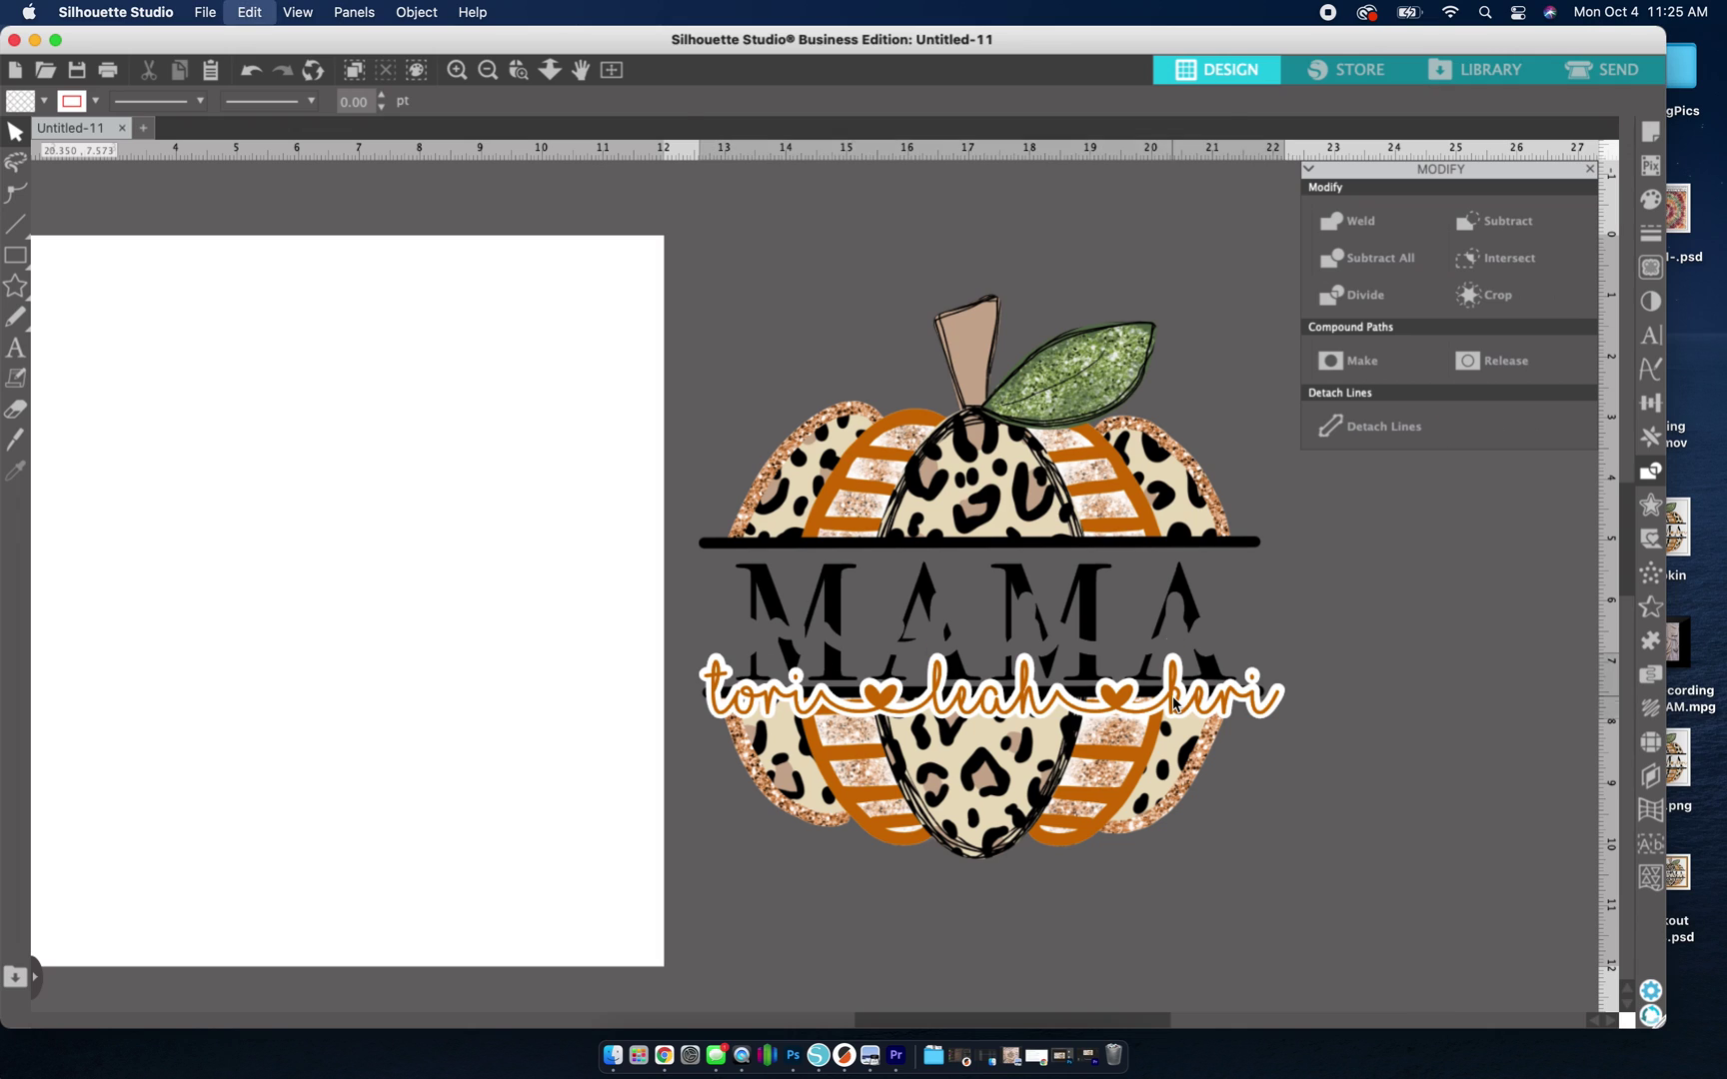
# Move the names back across the middle of MAMA and ungroup the script from its offset
pyautogui.moveTo(1175, 702); pyautogui.dragTo(1175, 642)
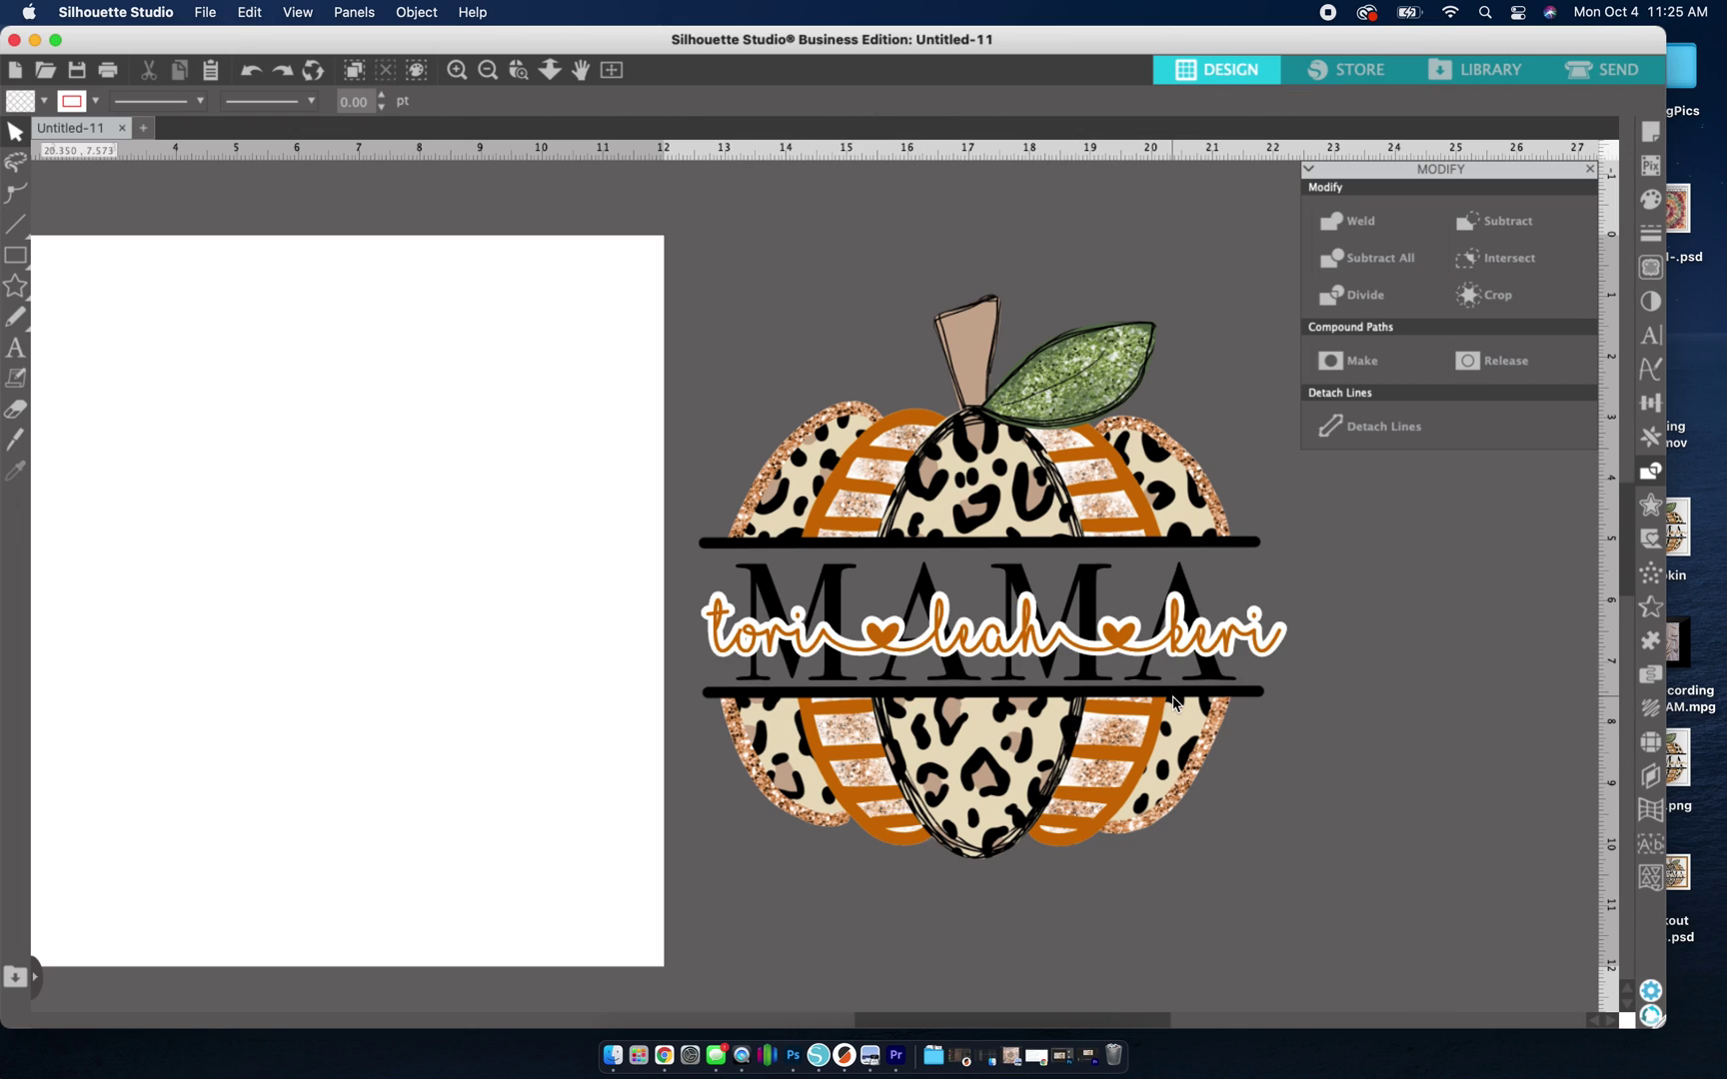
pyautogui.rightClick(1176, 634)
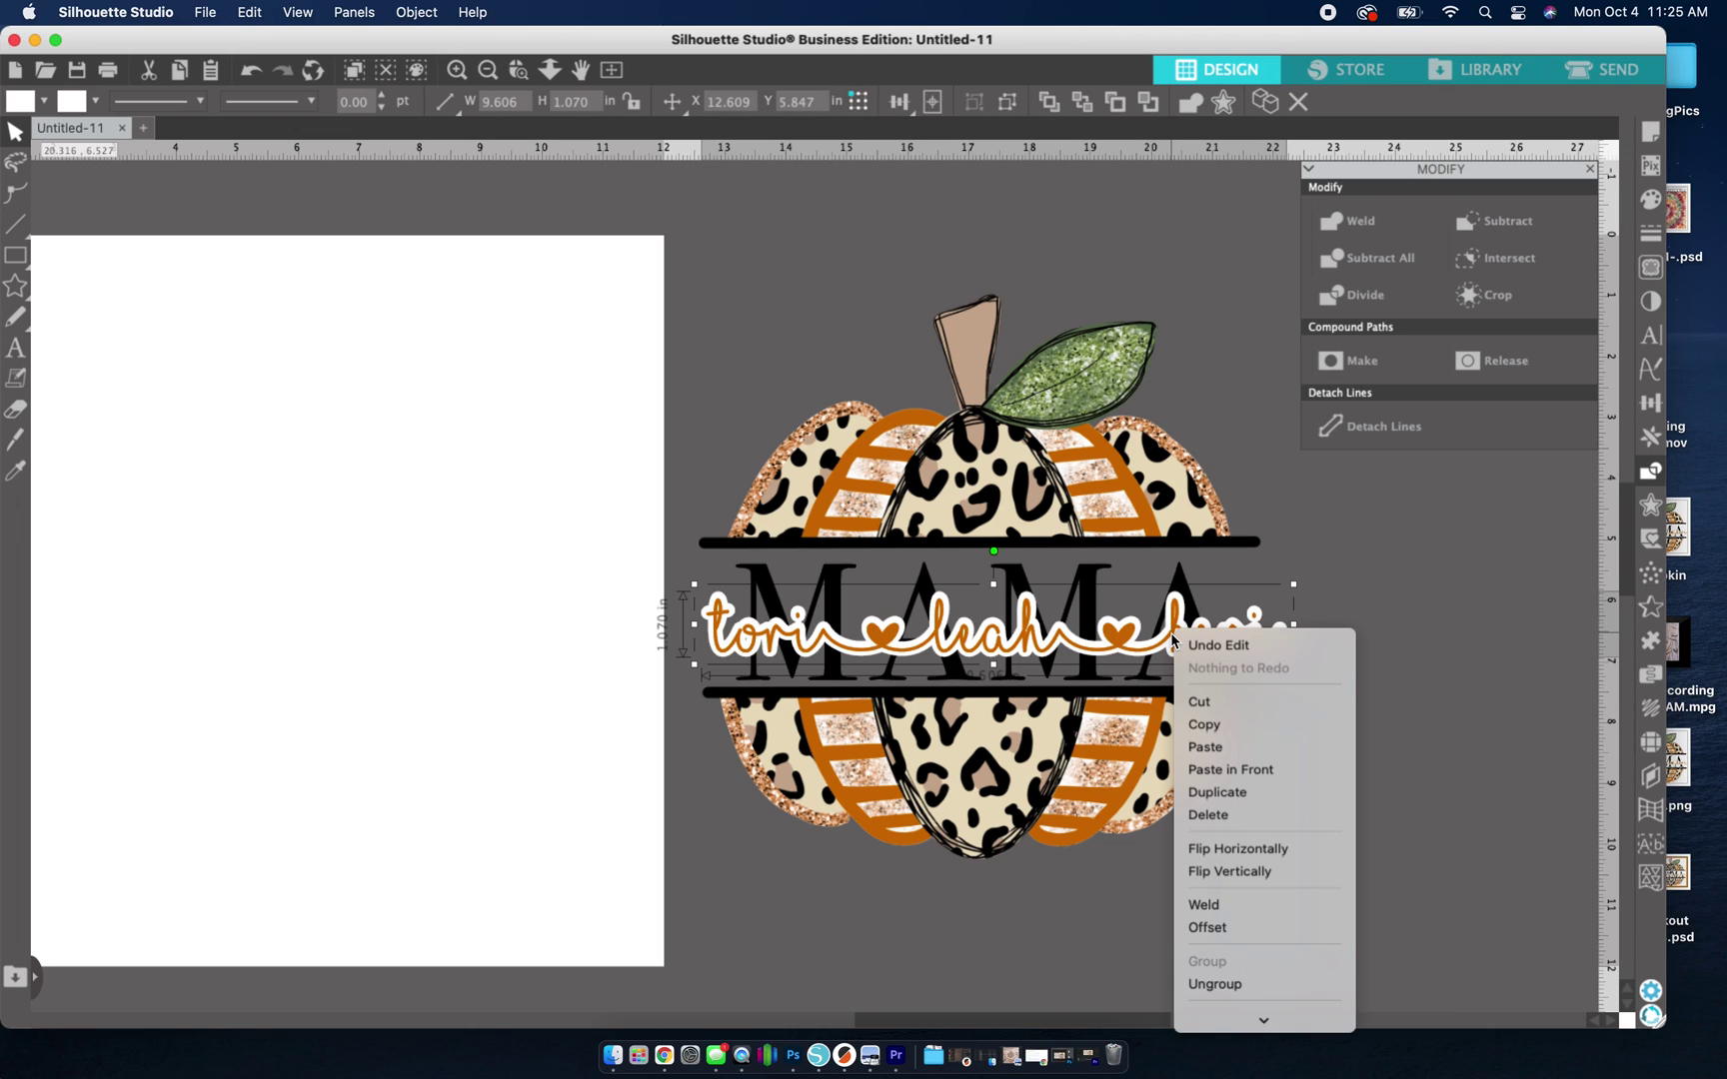
pyautogui.click(1215, 983)
# Delete the white offset outline around the orange script
pyautogui.click(1404, 647)
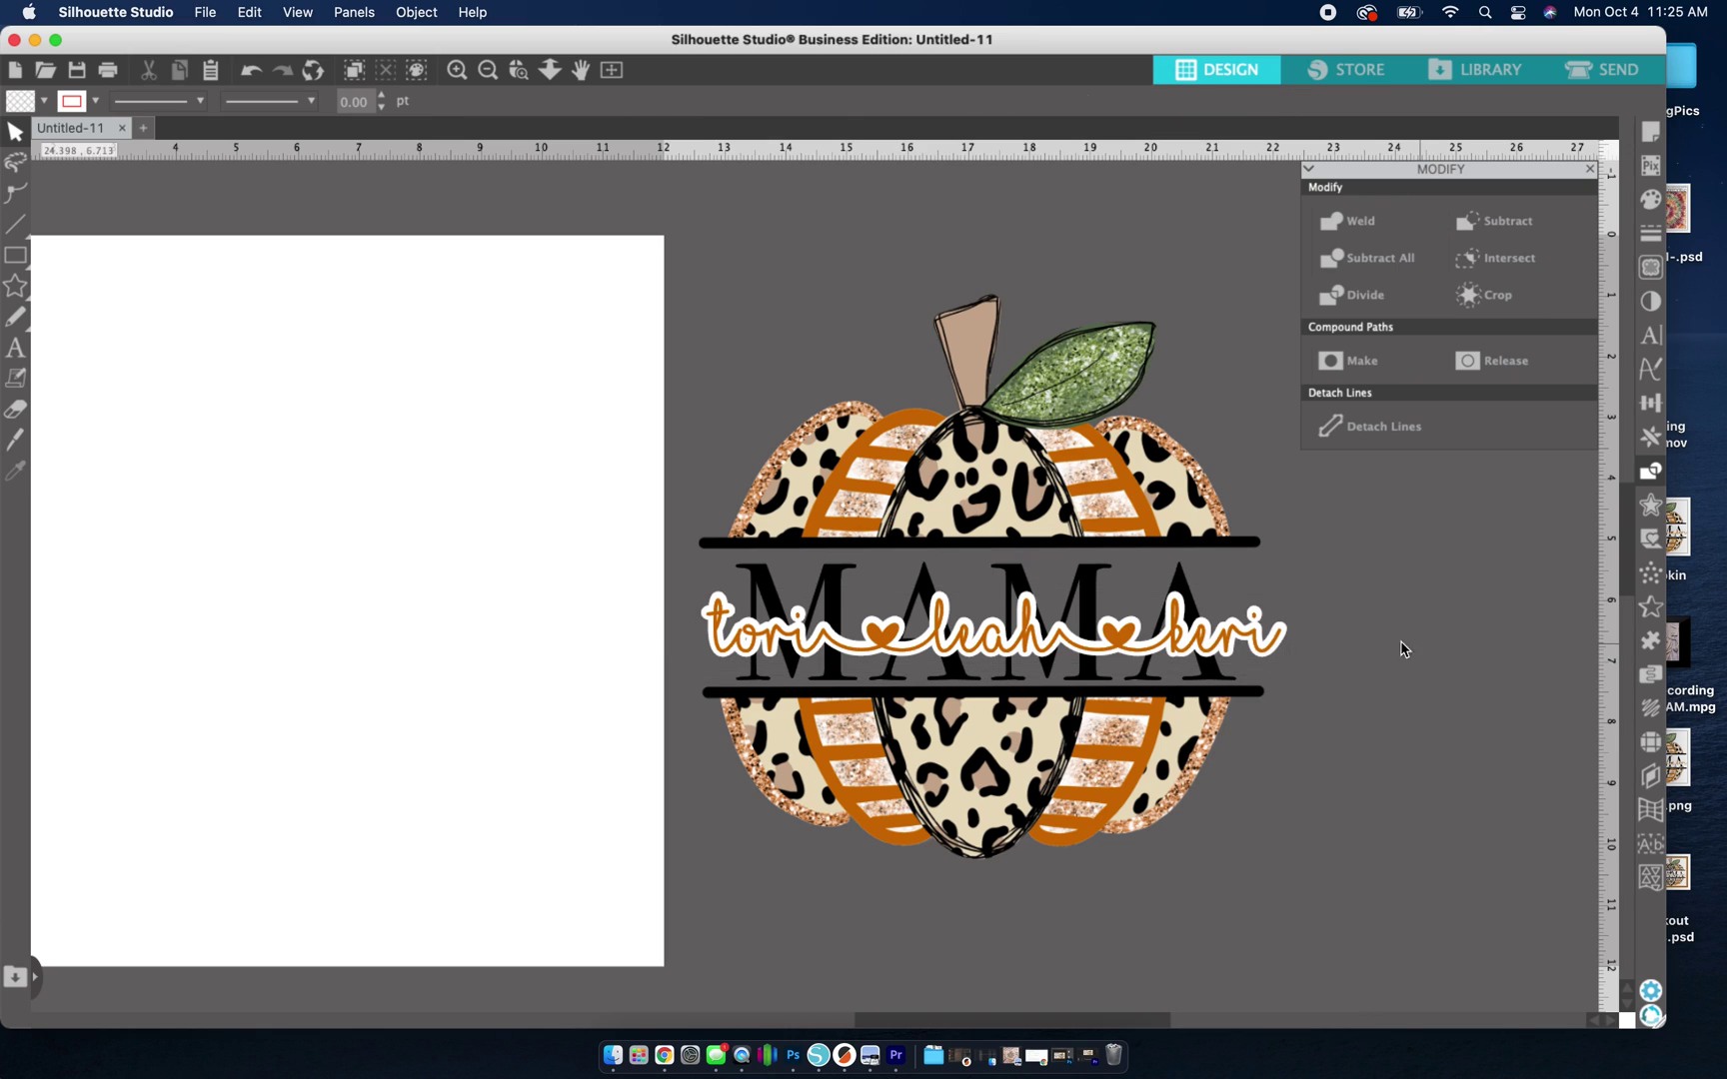
pyautogui.click(1238, 630)
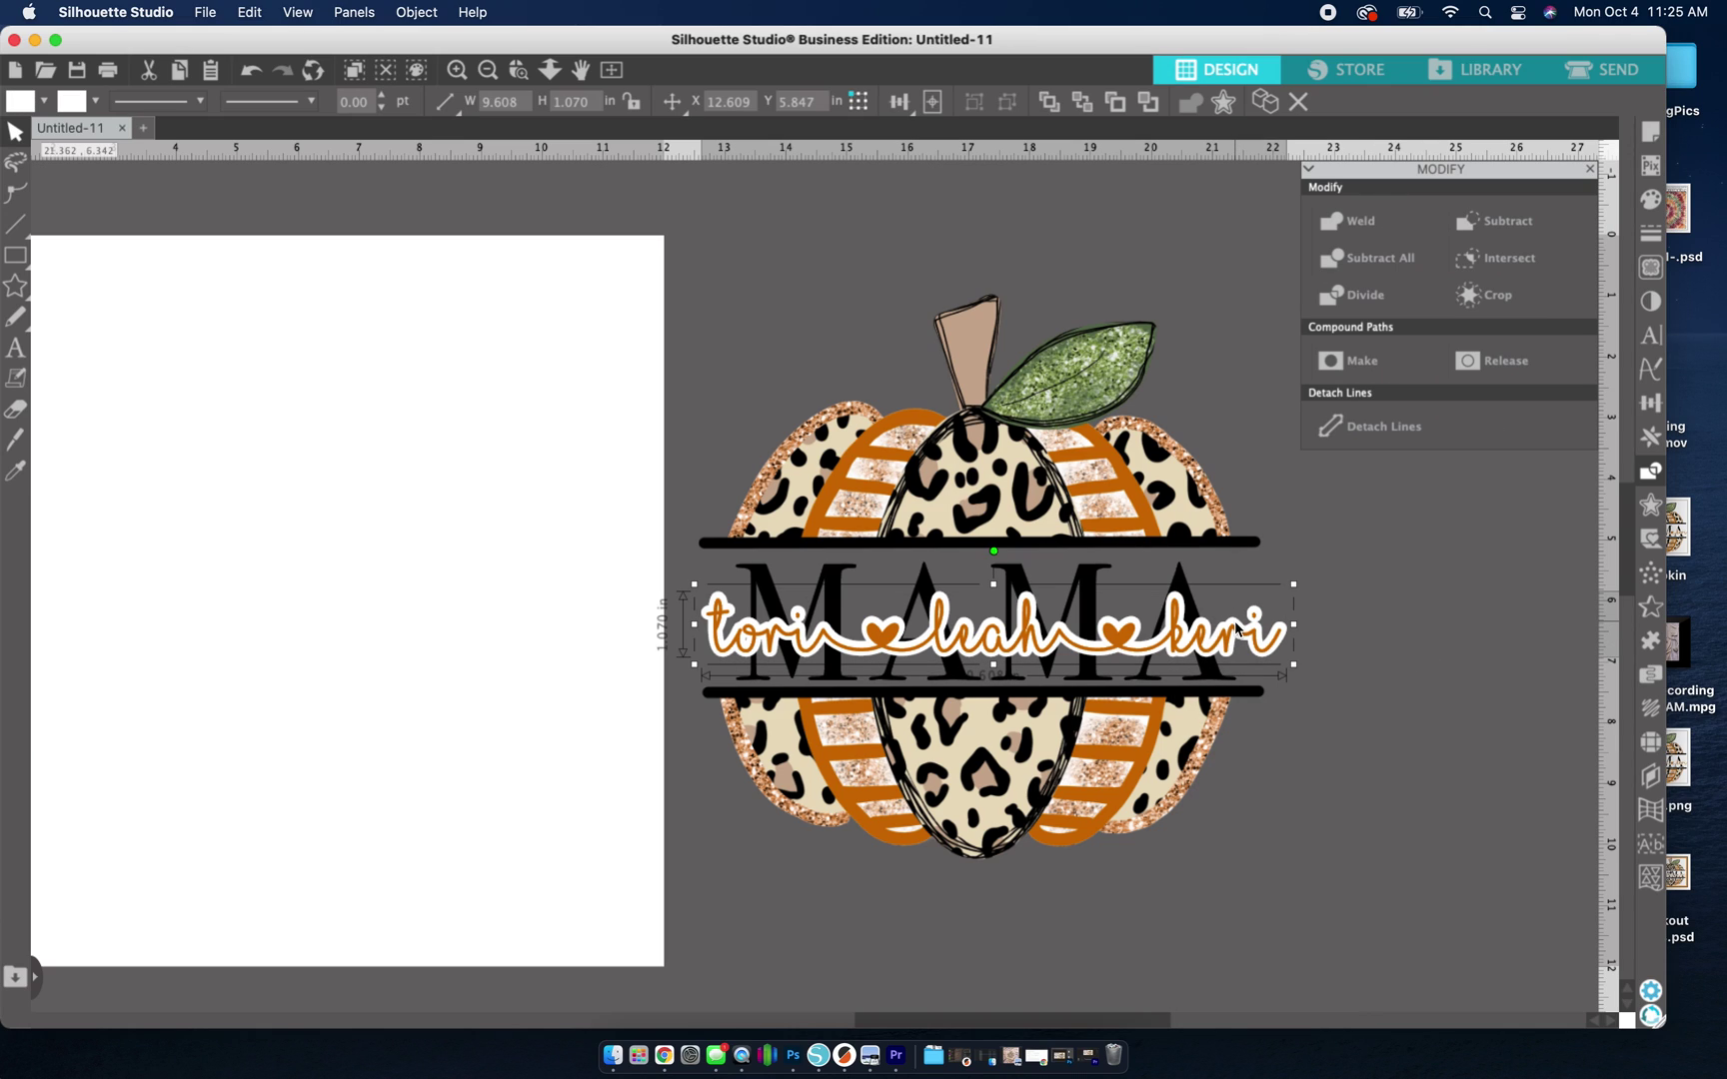
pyautogui.press('Delete')
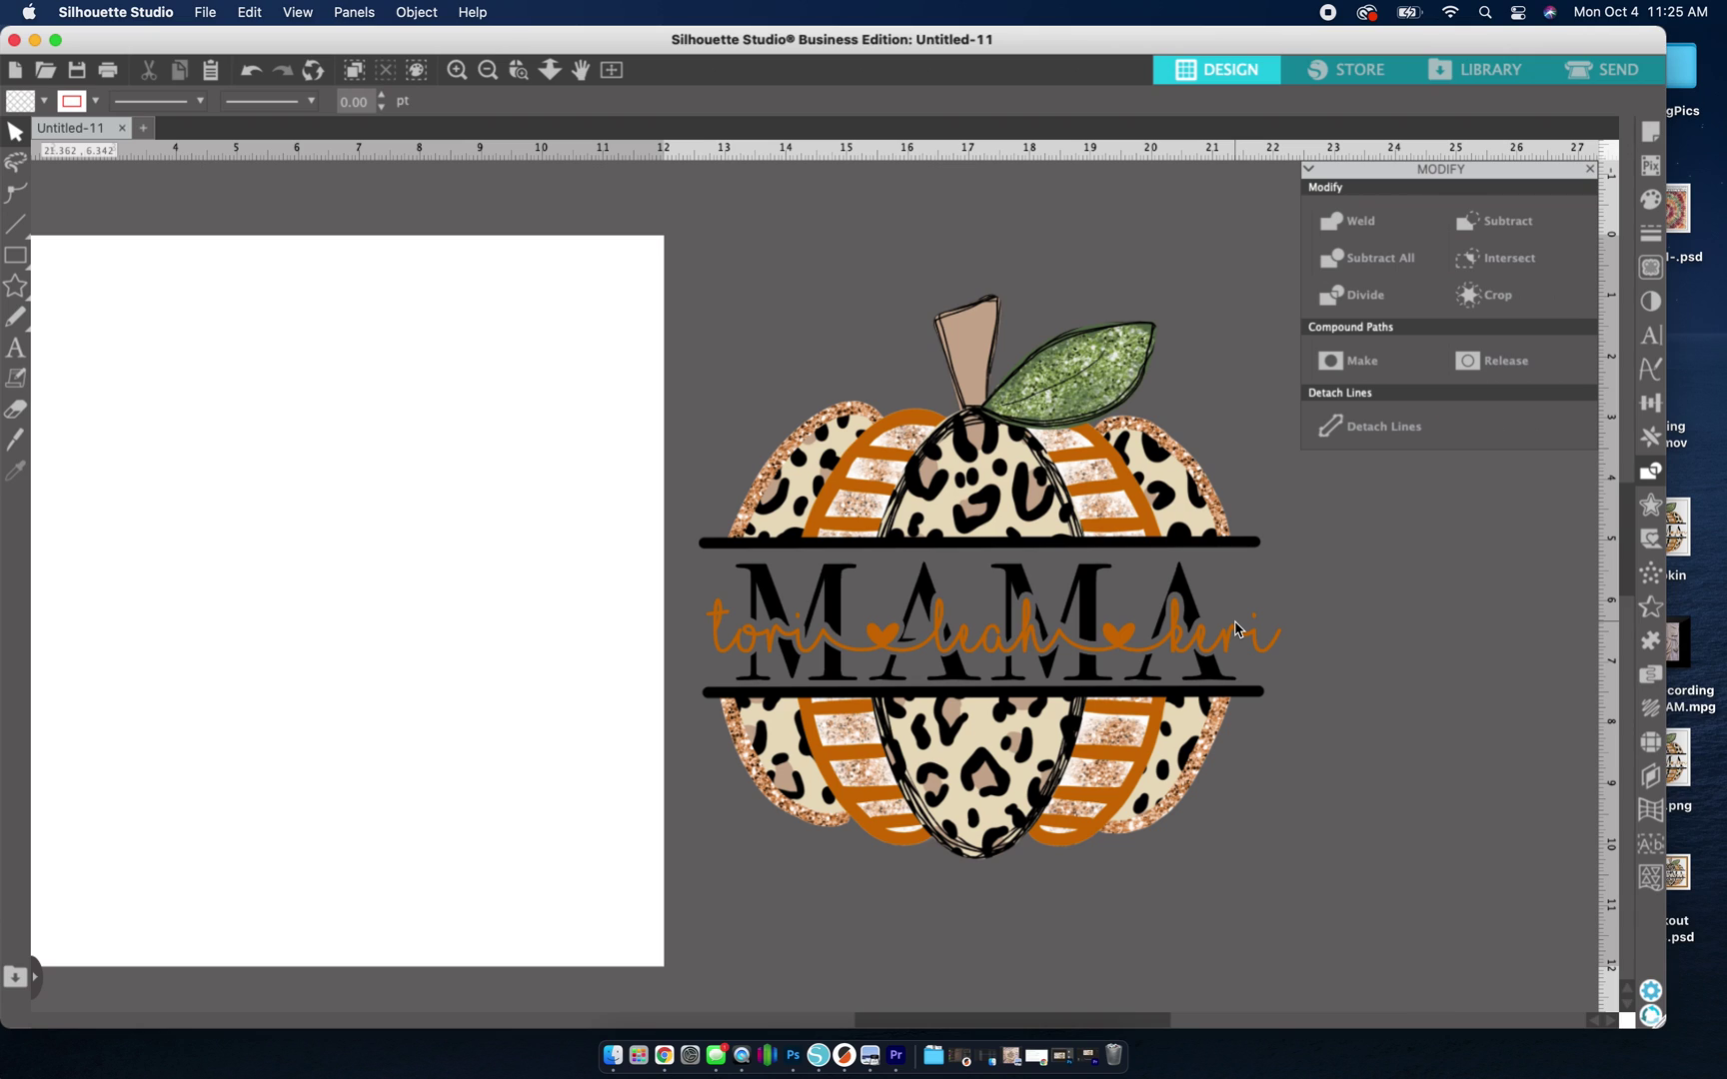